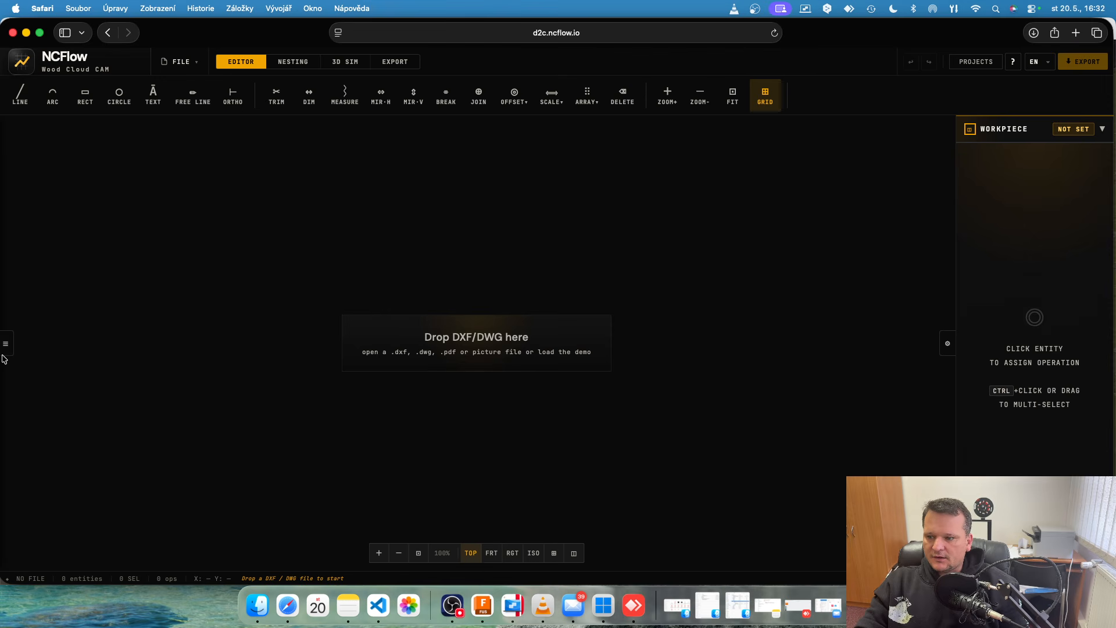
# Step: Review the account overview and subscription details in the user profile, and close it
pyautogui.click(6, 343)
pyautogui.click(62, 164)
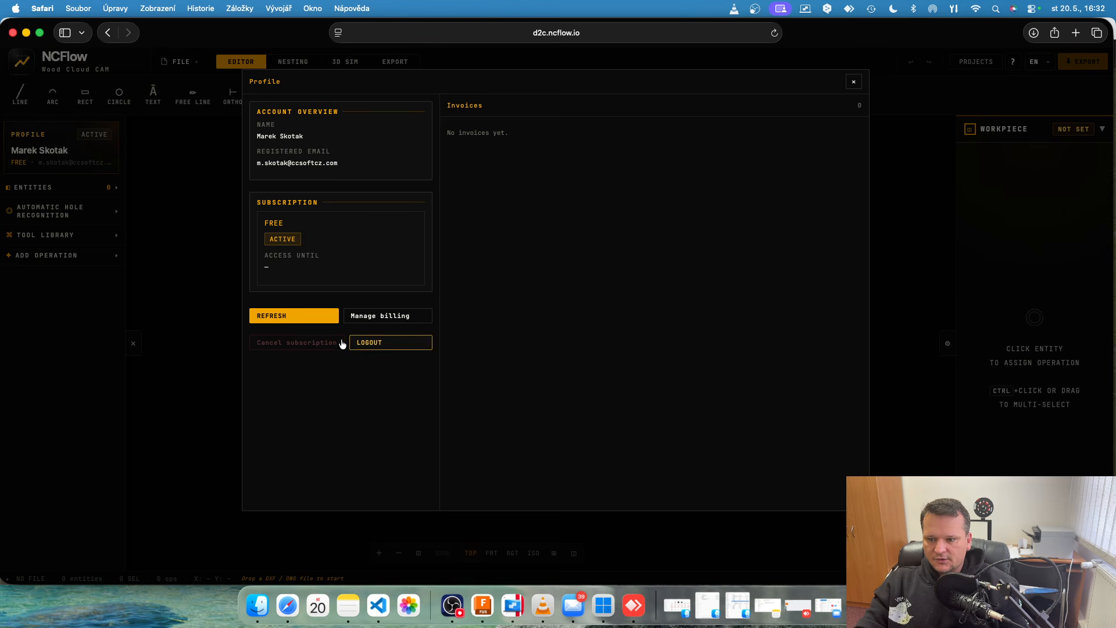
pyautogui.click(854, 84)
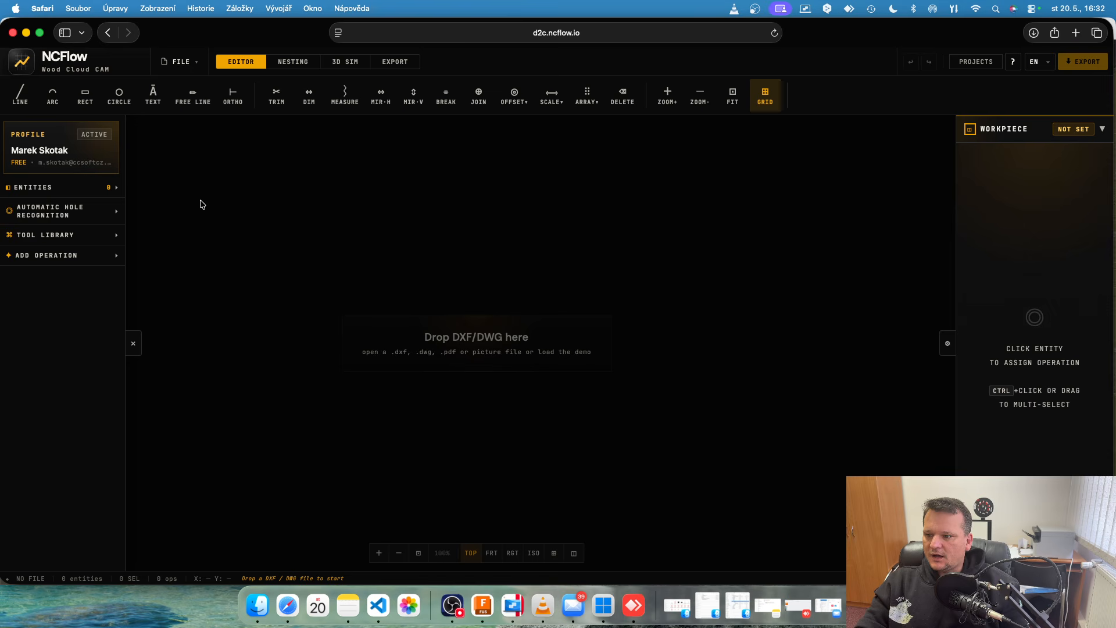
# Step: Review the saved tools in the tool library and close it
pyautogui.click(39, 236)
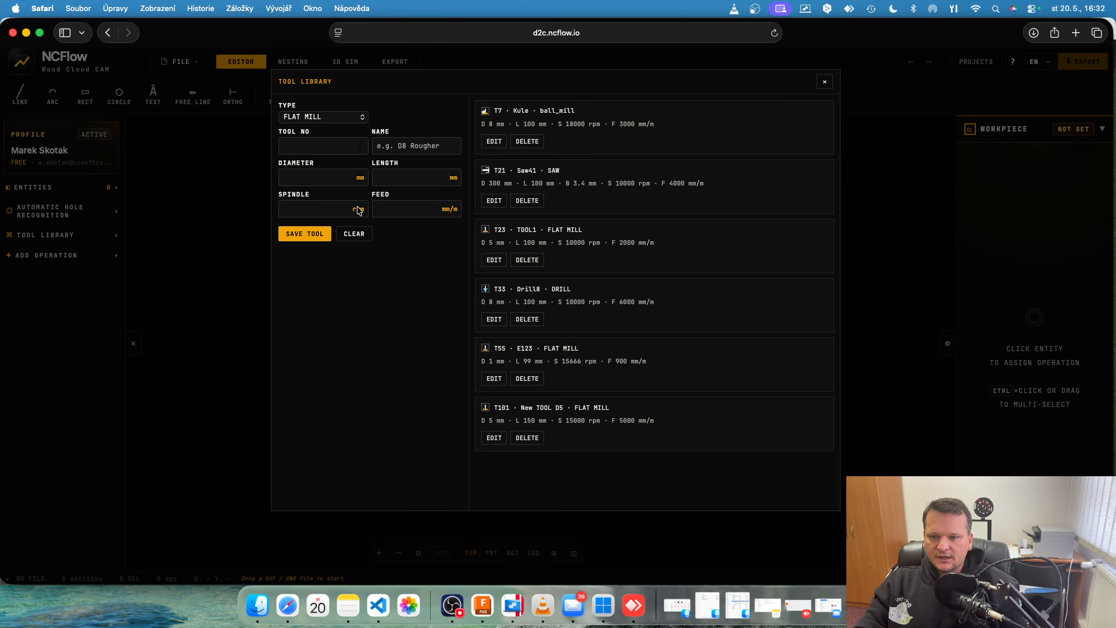
pyautogui.click(825, 81)
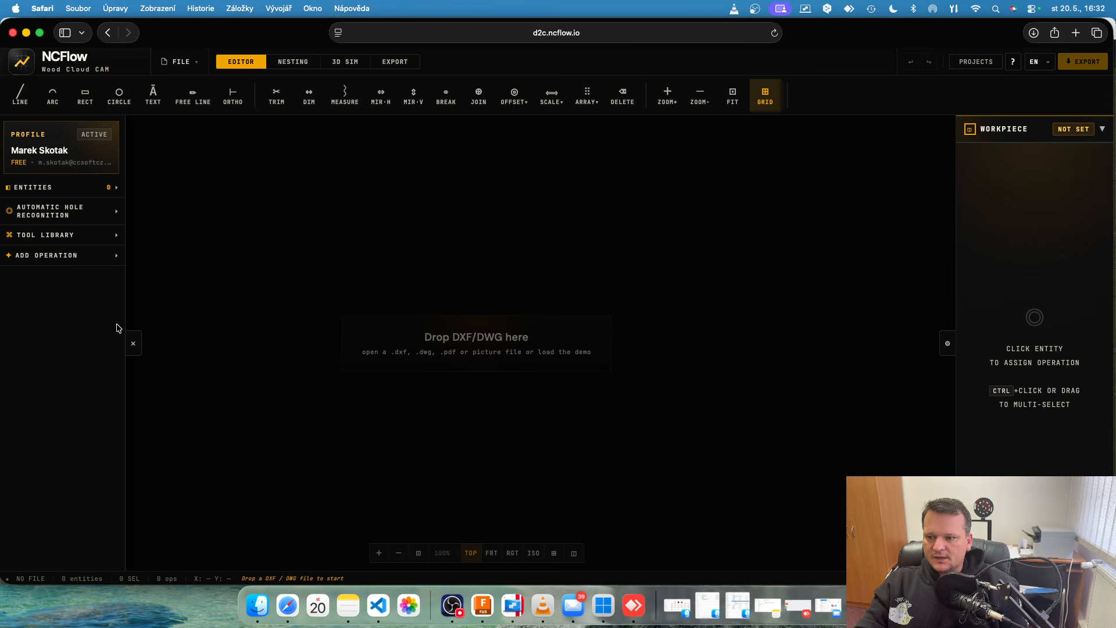
pyautogui.click(133, 347)
# Step: Open the drawing file 8fRml-jeep-front.dxf
pyautogui.click(181, 63)
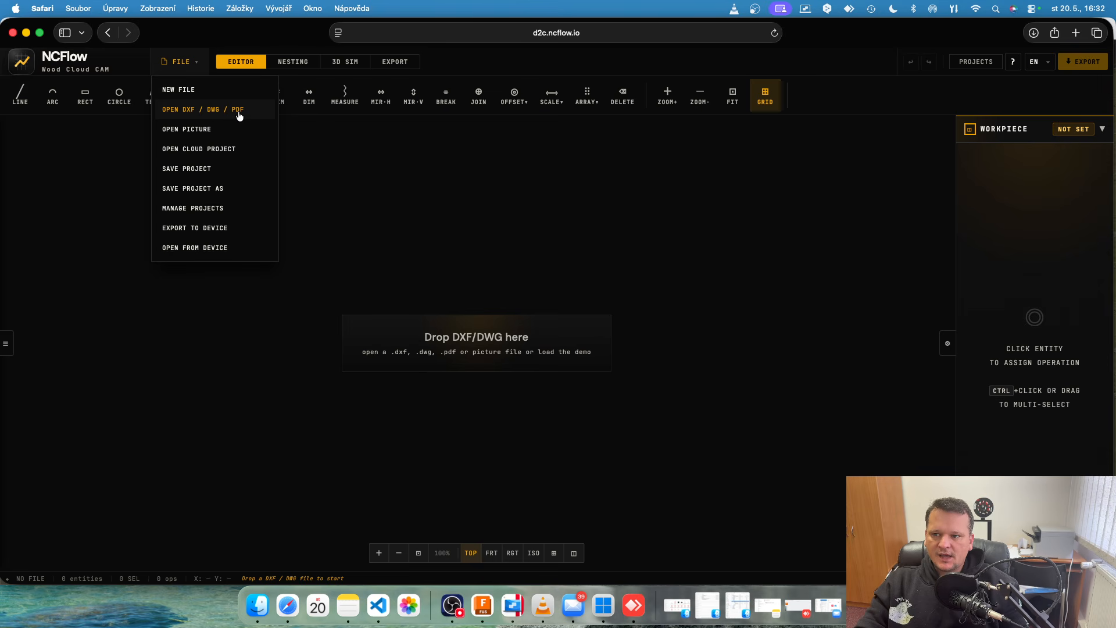
pyautogui.click(203, 113)
pyautogui.click(166, 205)
pyautogui.doubleClick(165, 205)
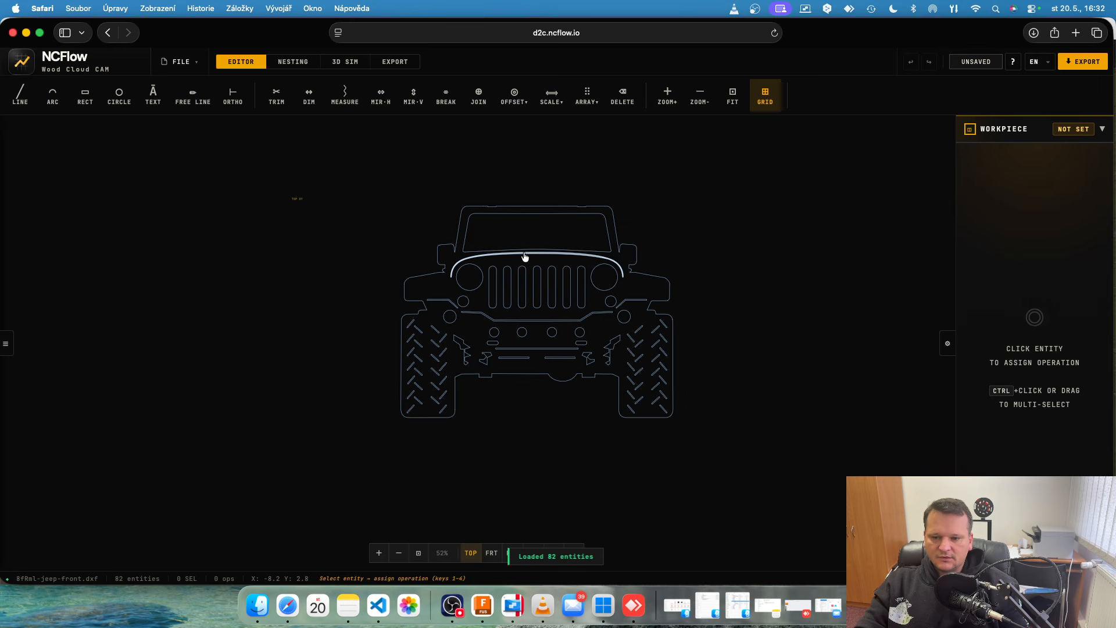
# Step: Define the workpiece from geometry using all entities of the jeep drawing and apply the material
pyautogui.scroll(3, 523, 256)
pyautogui.click(1019, 142)
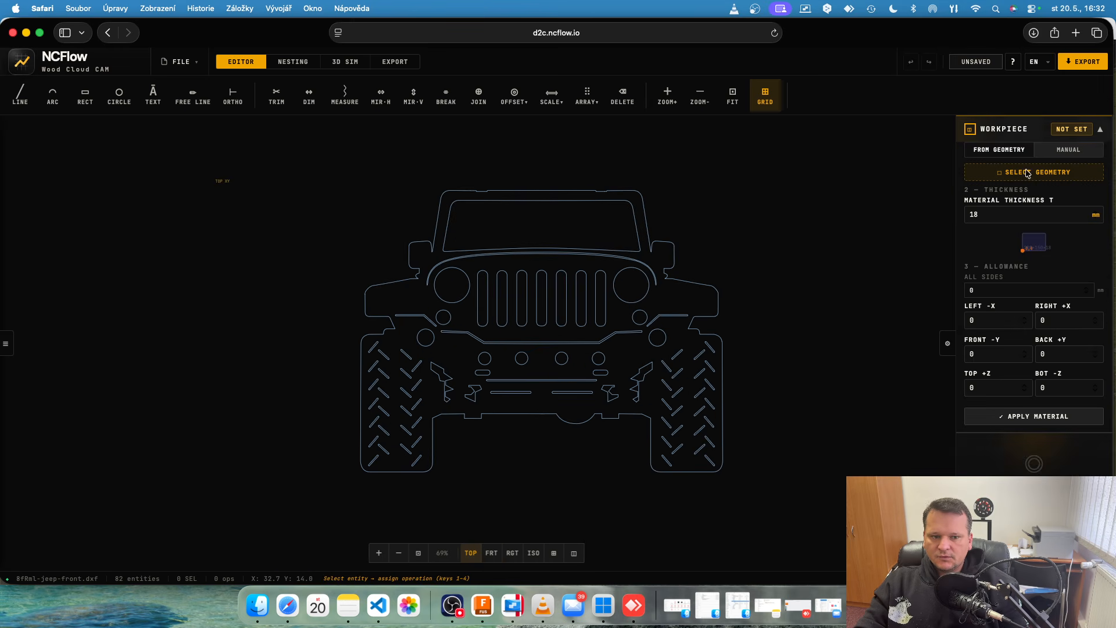
pyautogui.click(1034, 172)
pyautogui.press('super+a')
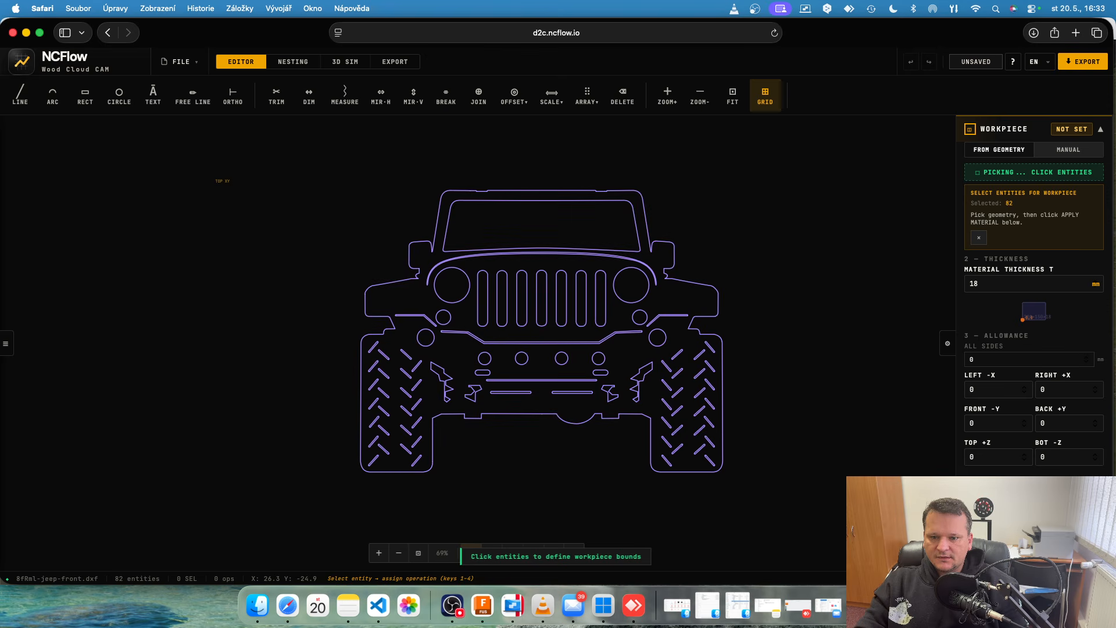
pyautogui.click(1034, 553)
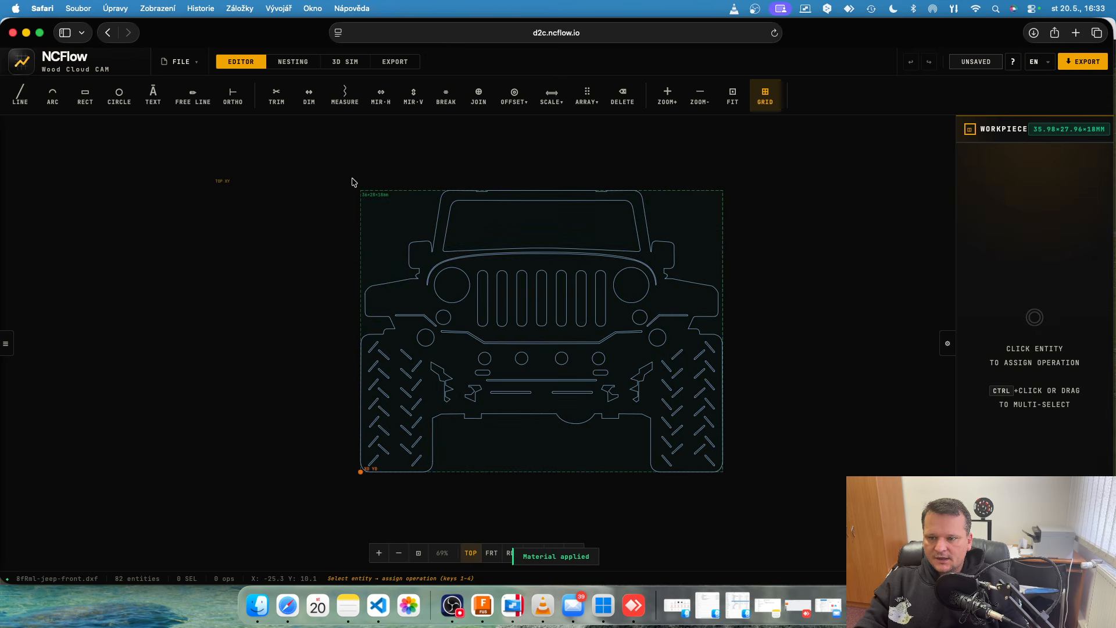
# Step: Scale all the jeep entities uniformly by a factor of 10
pyautogui.scroll(10, 360, 182)
pyautogui.scroll(-10, 413, 232)
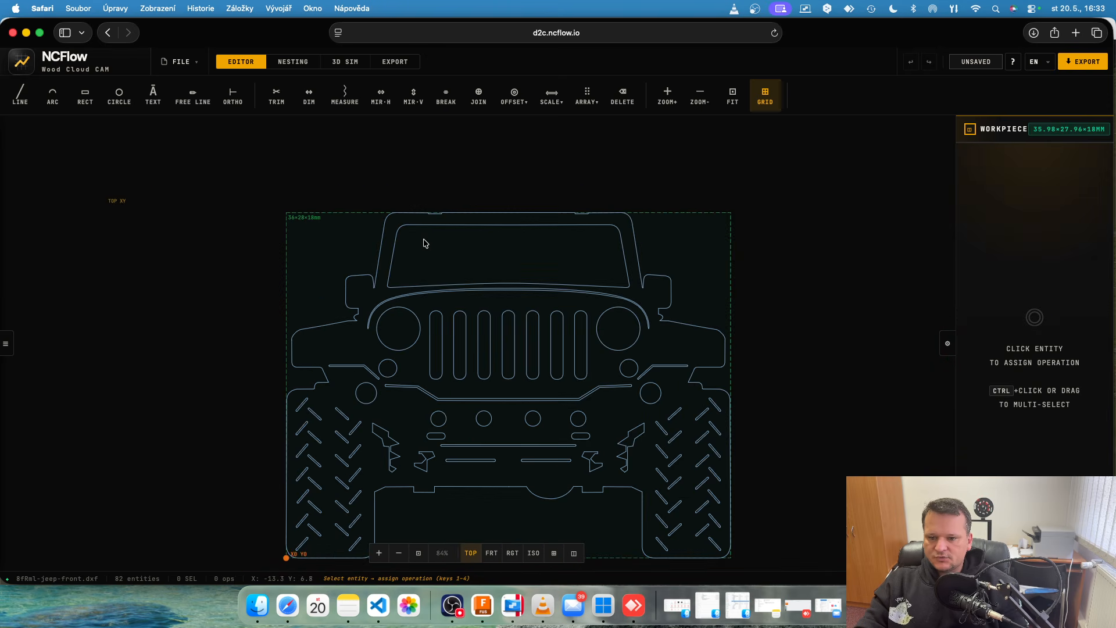
pyautogui.scroll(-1, 411, 277)
pyautogui.moveTo(281, 204); pyautogui.dragTo(739, 538)
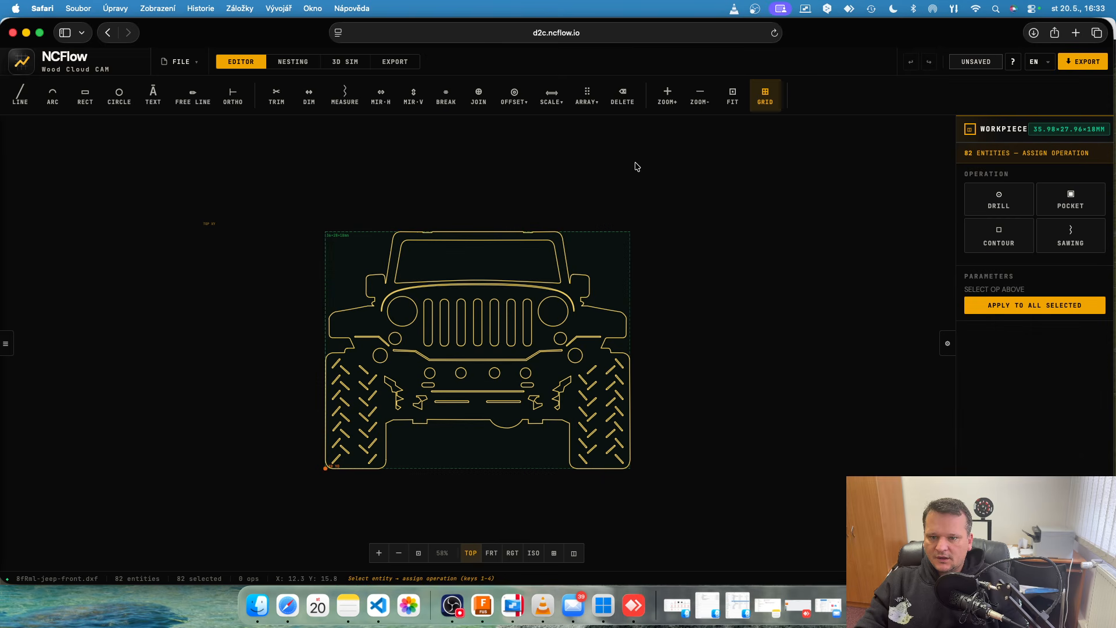
pyautogui.click(550, 102)
pyautogui.click(605, 143)
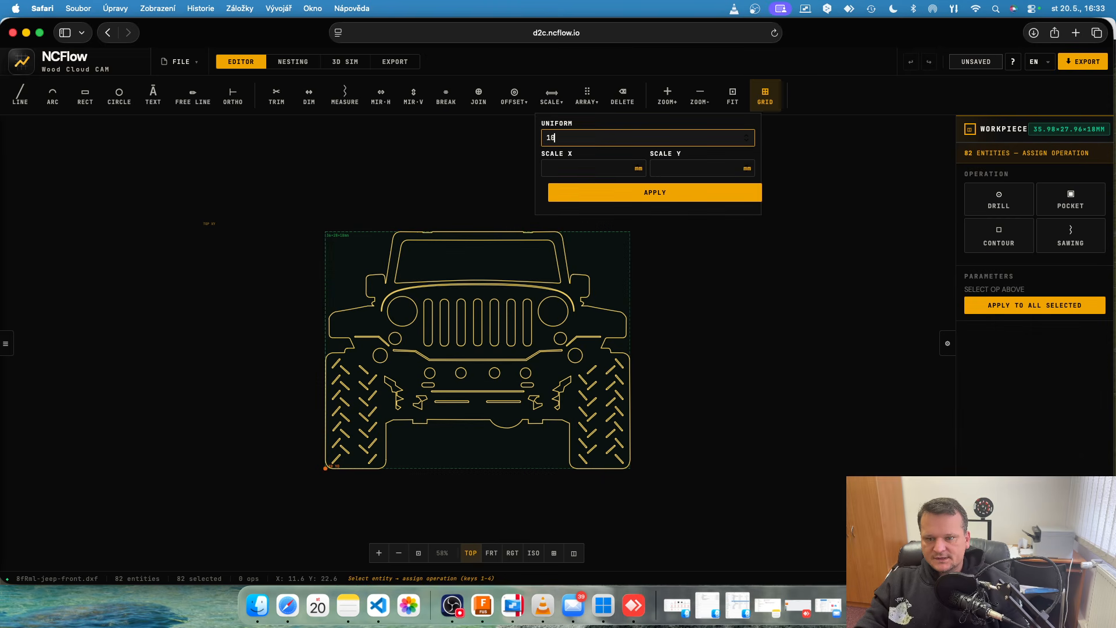
pyautogui.click(613, 193)
pyautogui.scroll(-3, 573, 336)
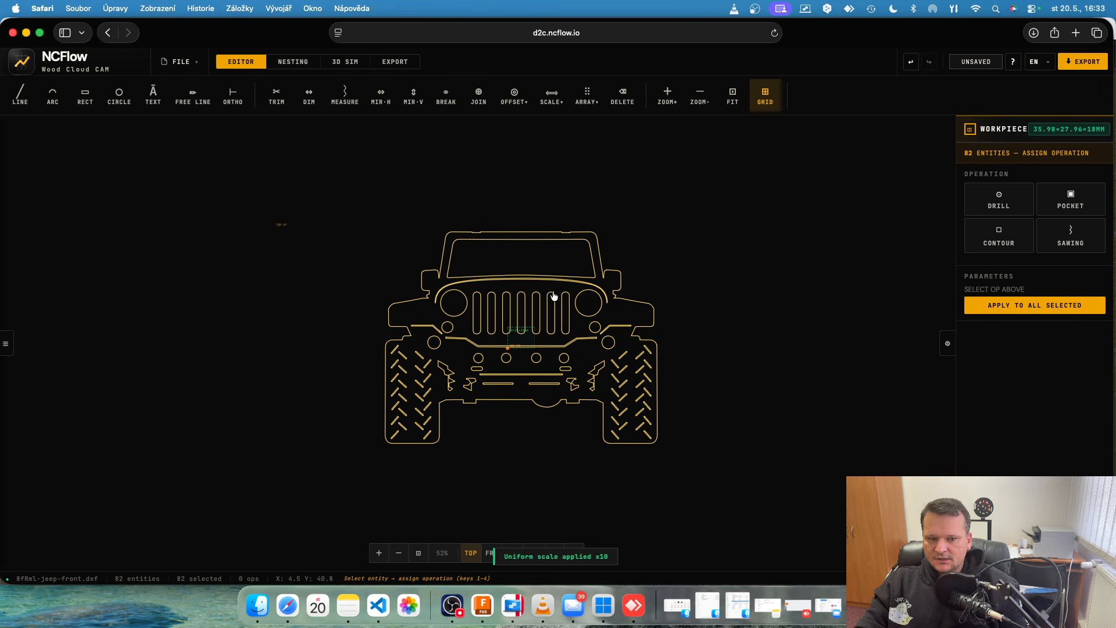
# Step: Redefine the workpiece from the enlarged jeep geometry and apply the material
pyautogui.click(1005, 129)
pyautogui.click(996, 172)
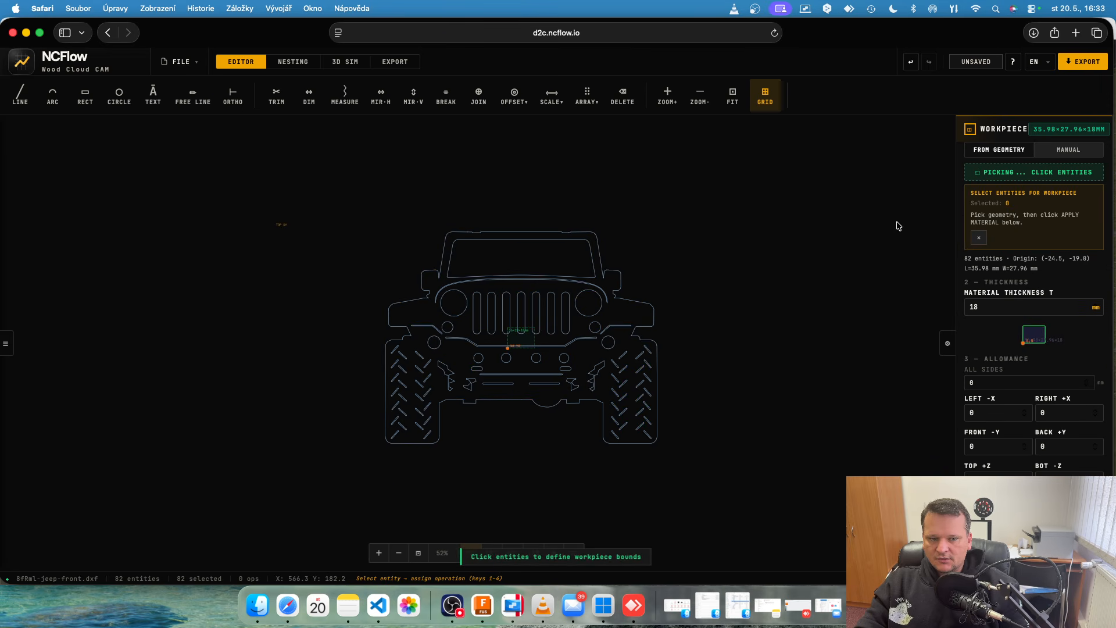
pyautogui.moveTo(305, 214); pyautogui.dragTo(818, 462)
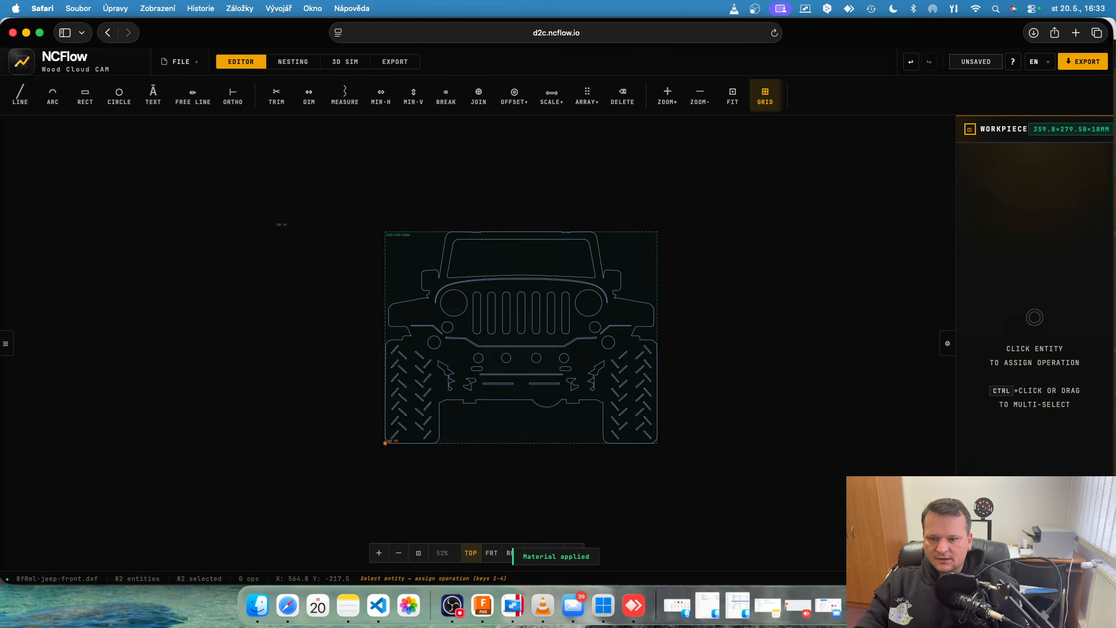
pyautogui.scroll(10, 384, 233)
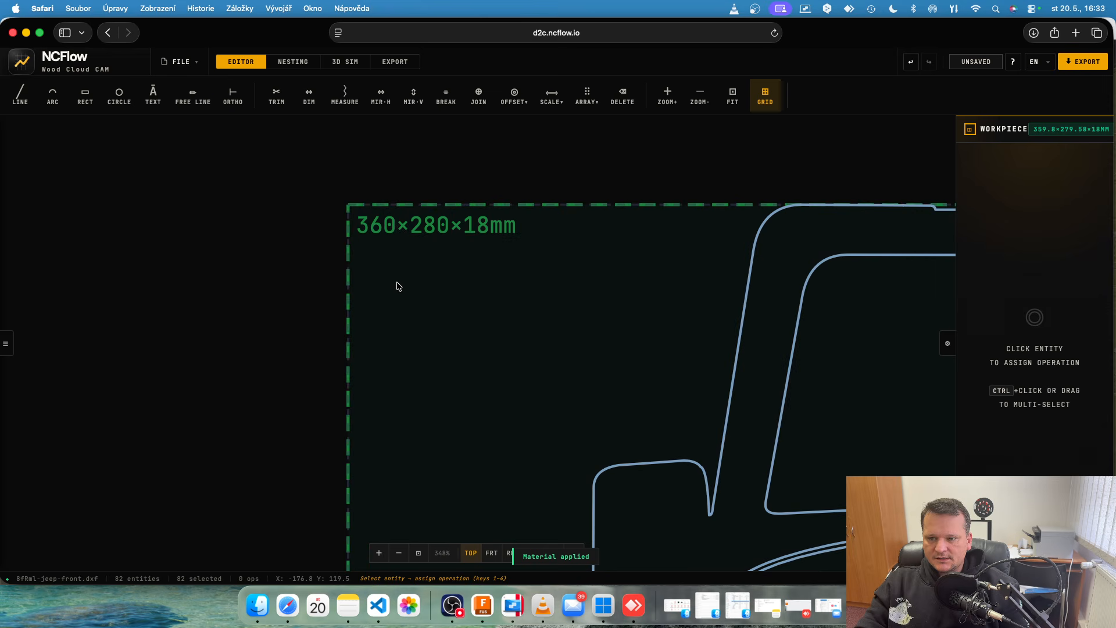
pyautogui.scroll(-5, 395, 286)
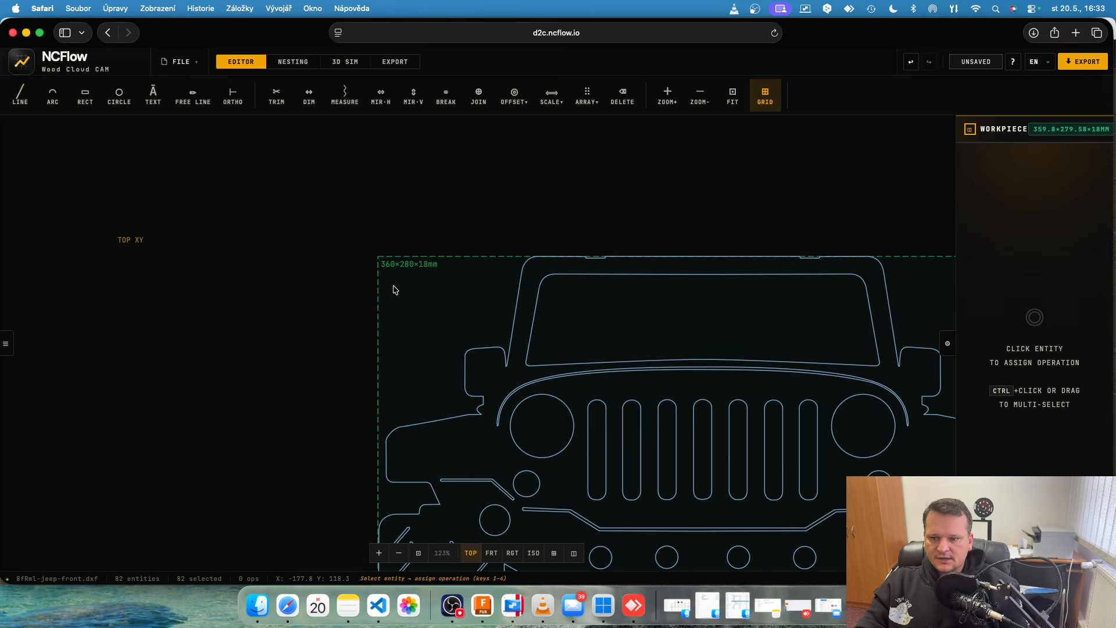
pyautogui.scroll(-5, 394, 290)
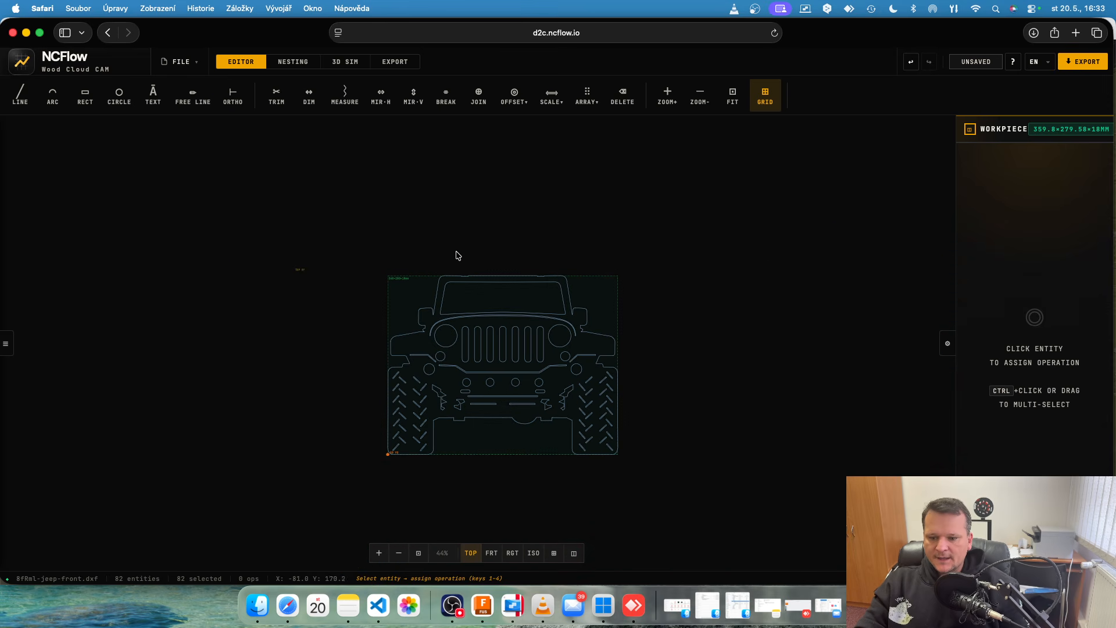
# Step: Assign a Contour operation to all jeep entities with library tool T101 New TOOL D5 and the Center G40 cutting side
pyautogui.moveTo(351, 244); pyautogui.dragTo(710, 500)
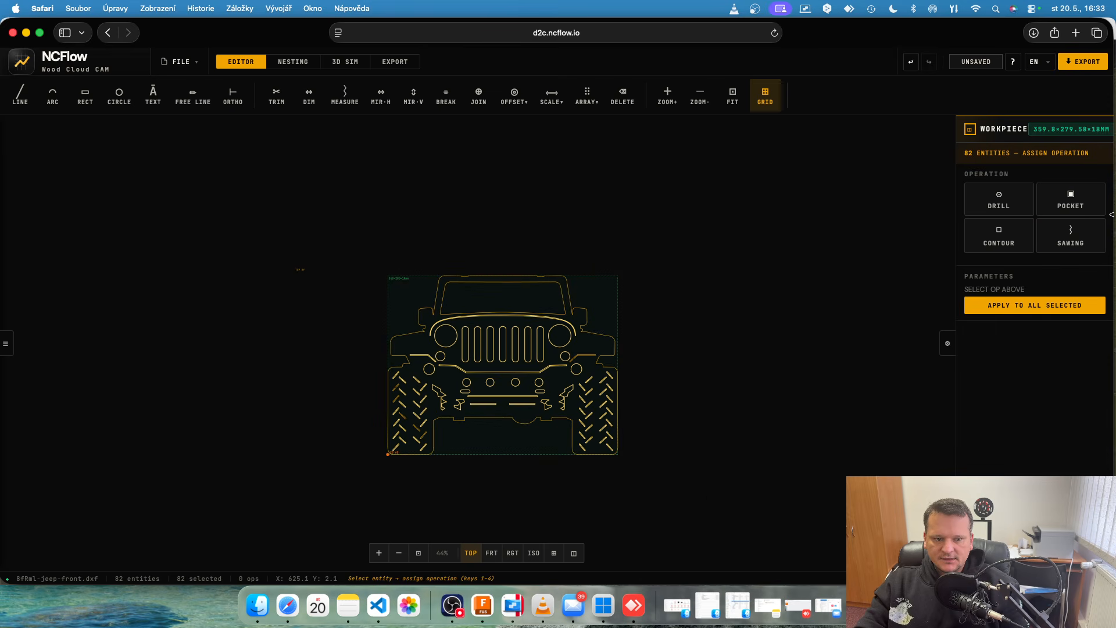
pyautogui.click(989, 245)
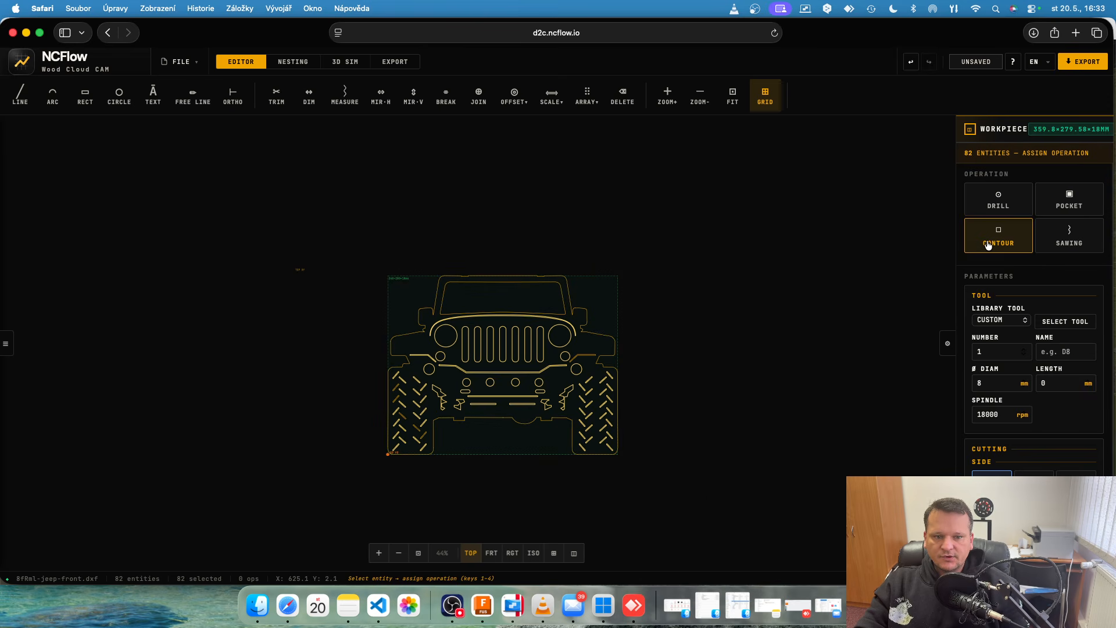
pyautogui.click(1065, 322)
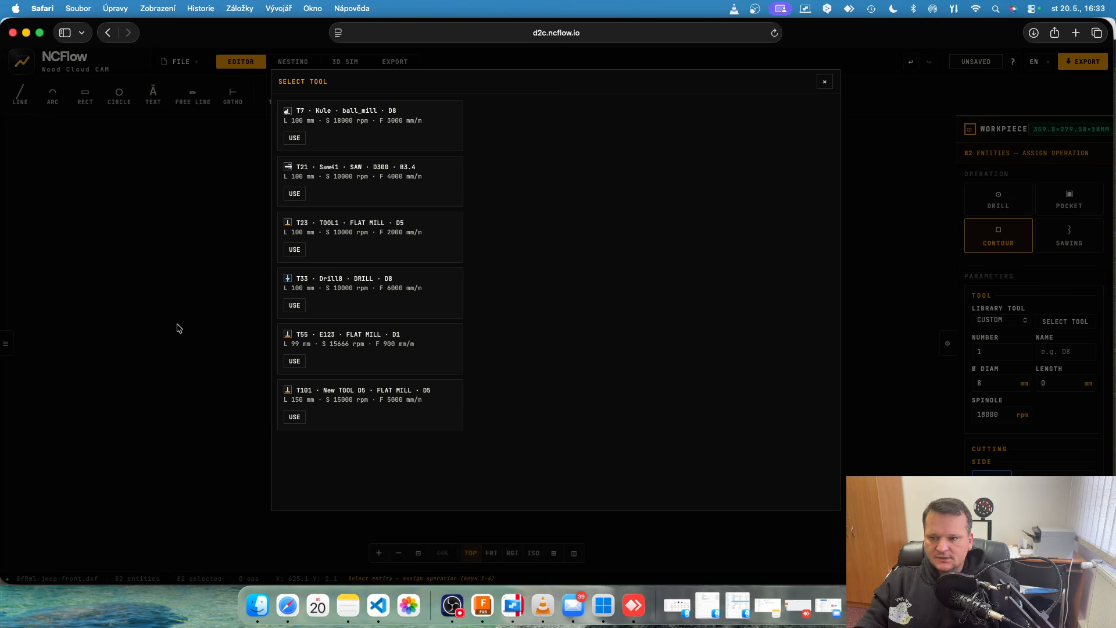
pyautogui.click(295, 417)
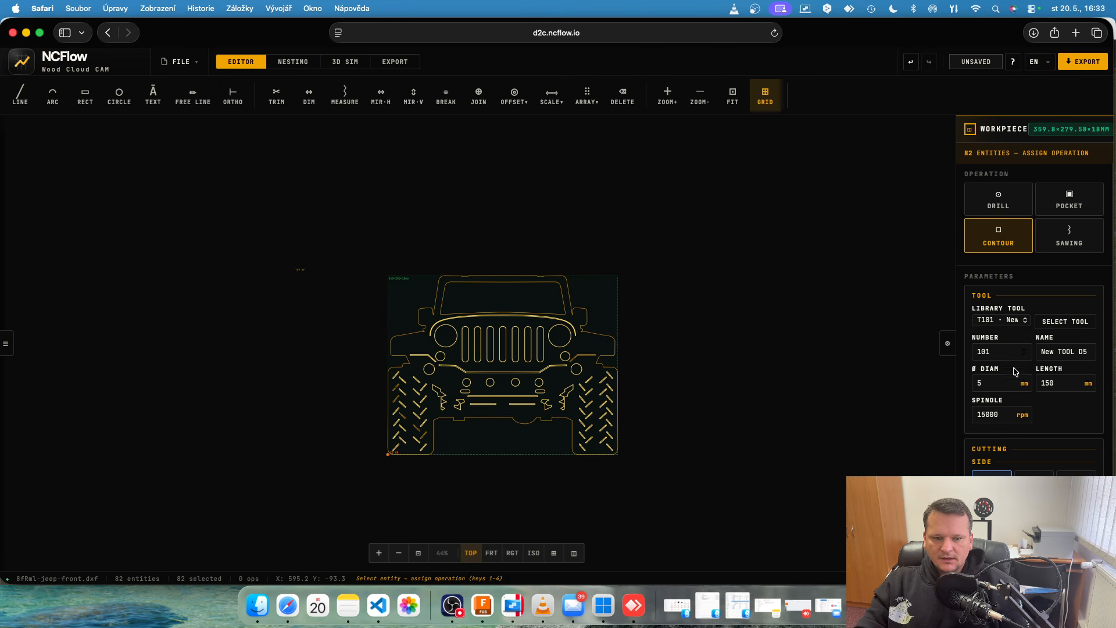
pyautogui.scroll(-2, 1015, 372)
pyautogui.click(1031, 449)
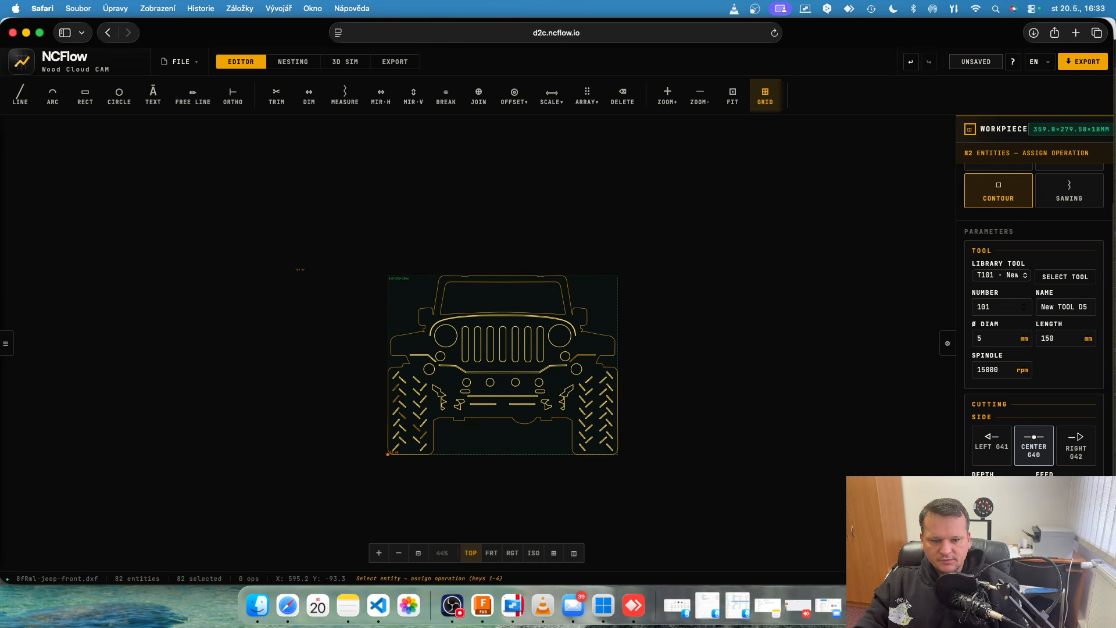
pyautogui.click(1016, 599)
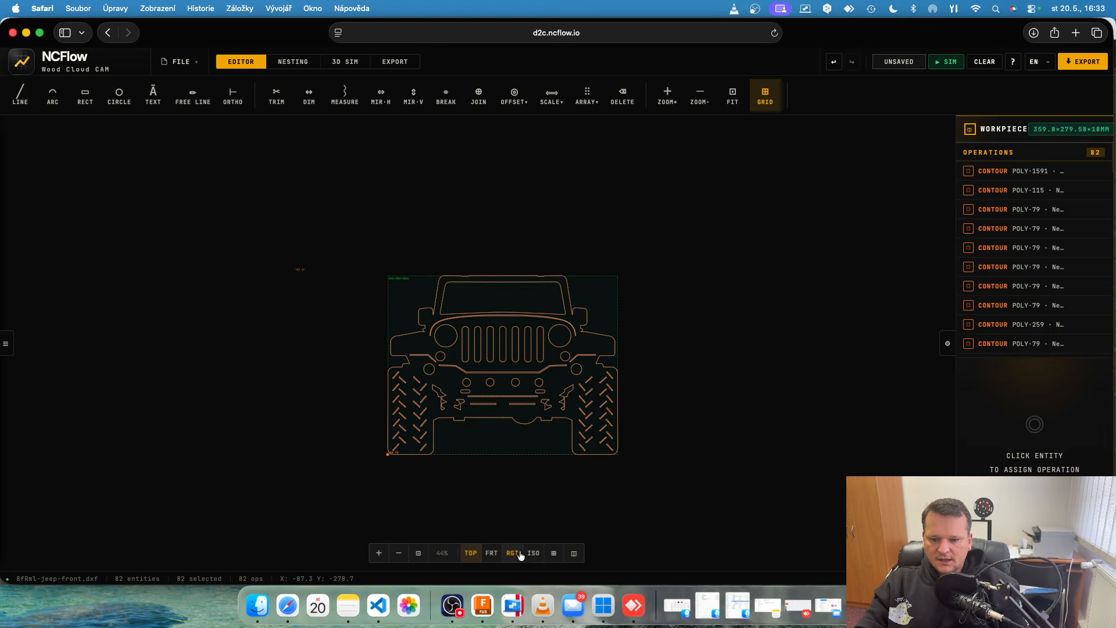
# Step: Run the toolpath simulation in isometric view, raise its speed to 20×, and stop it
pyautogui.click(533, 553)
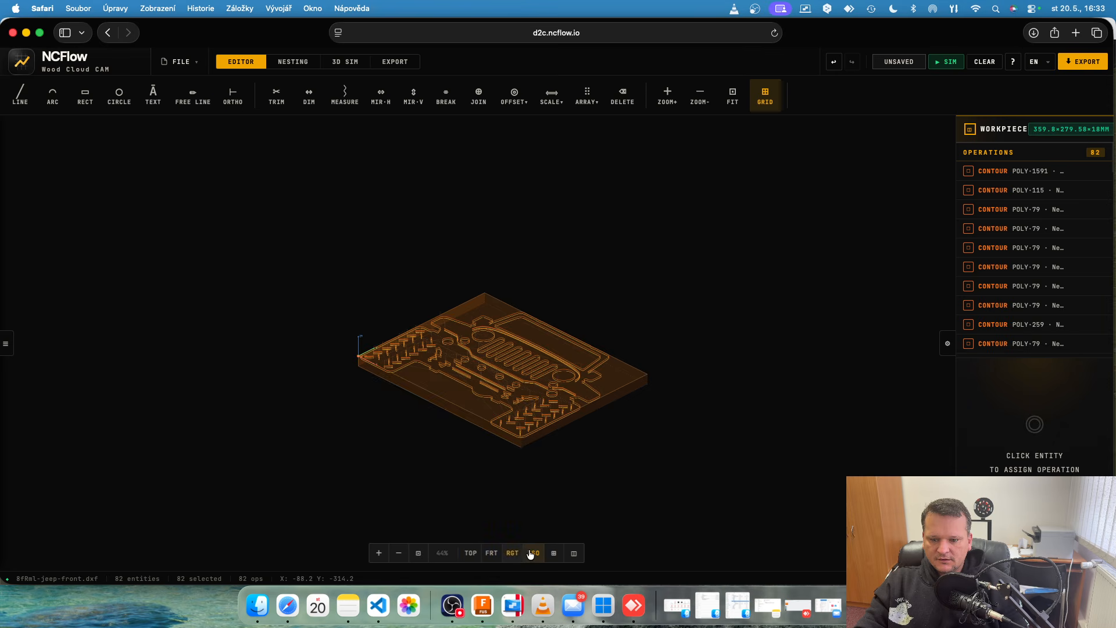
pyautogui.click(954, 70)
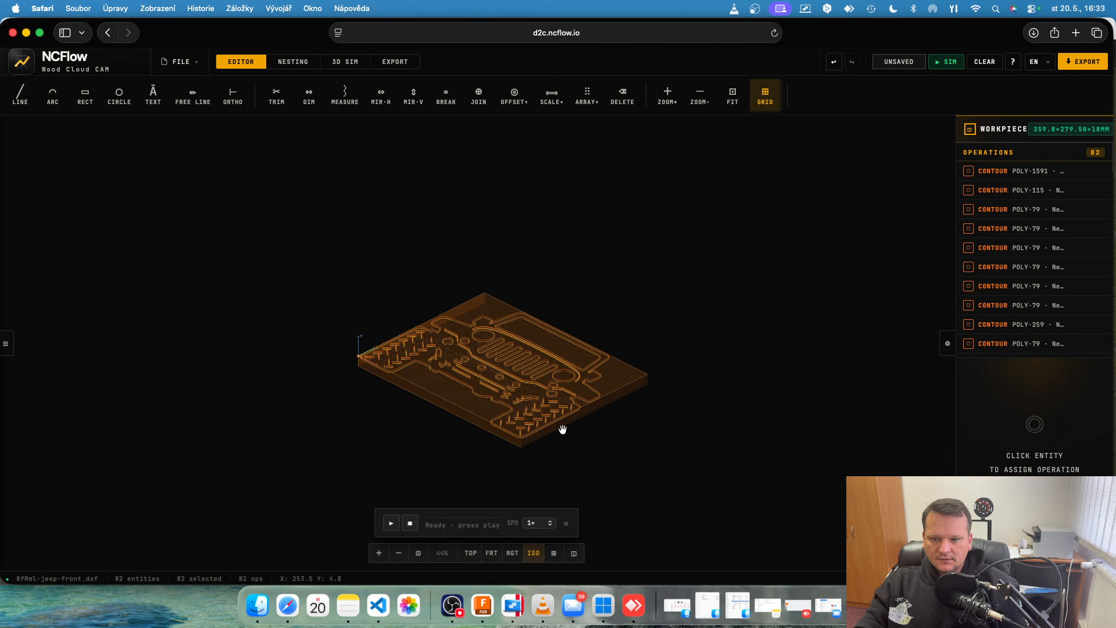
pyautogui.click(393, 523)
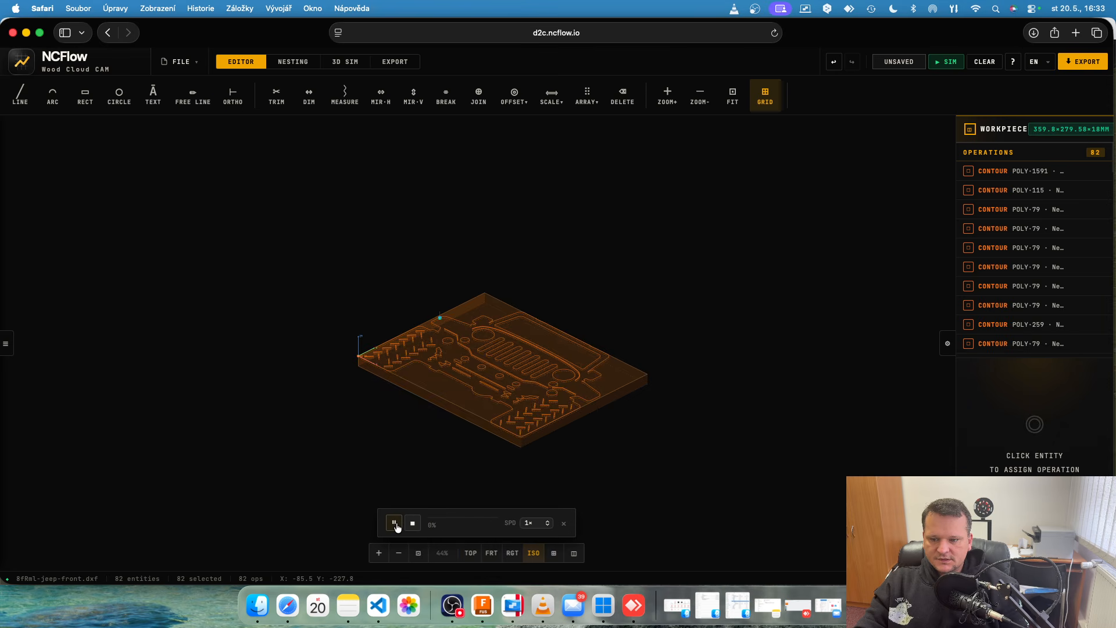
pyautogui.click(536, 523)
pyautogui.click(539, 575)
pyautogui.click(412, 523)
# Step: Replay the toolpath simulation in top view and stop it
pyautogui.click(471, 553)
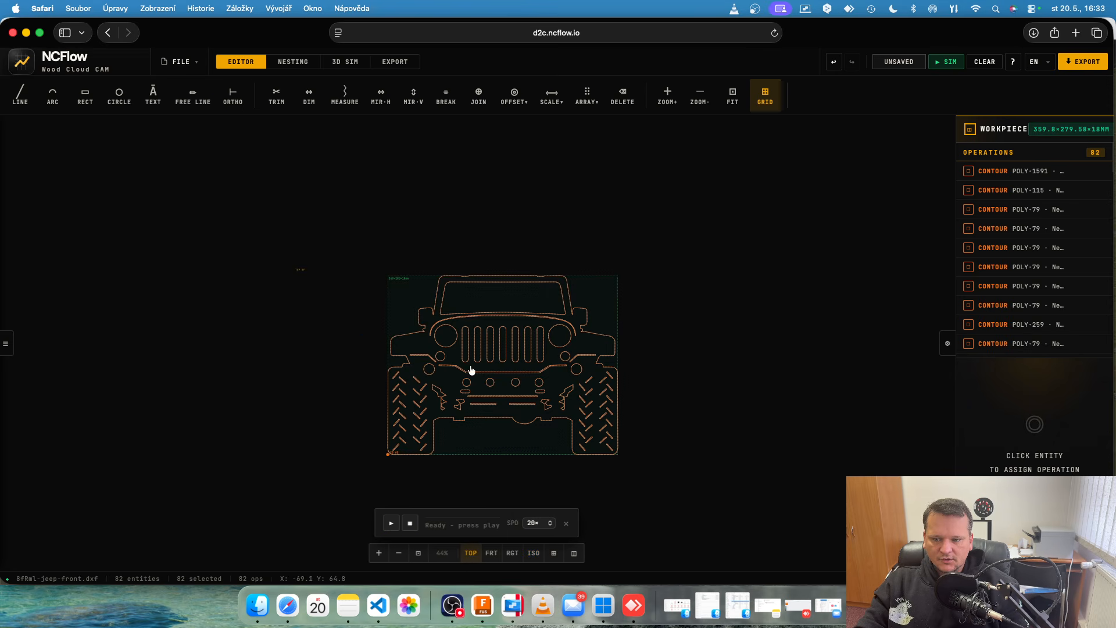
pyautogui.click(391, 524)
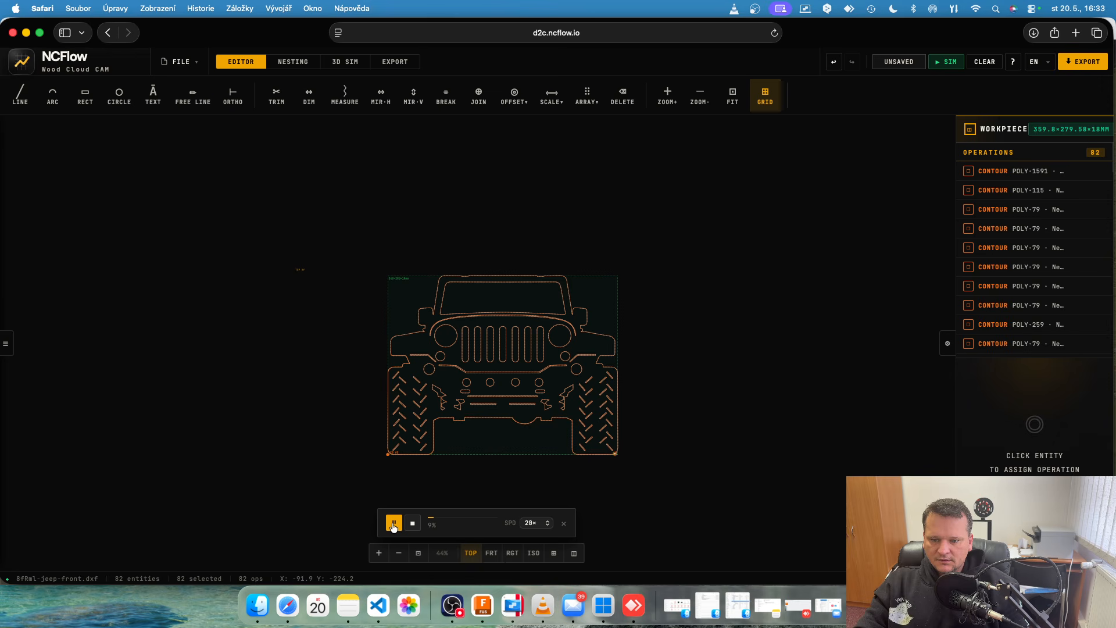
pyautogui.click(413, 523)
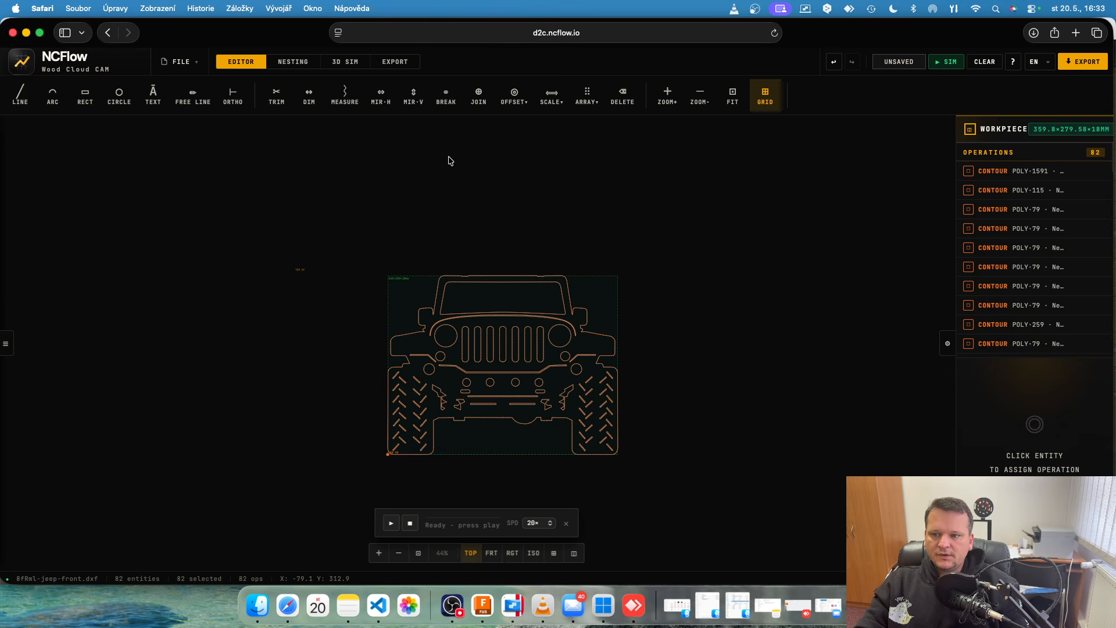
# Step: Choose the HOP – Holzher export format and review the part's manufacturing report
pyautogui.click(399, 64)
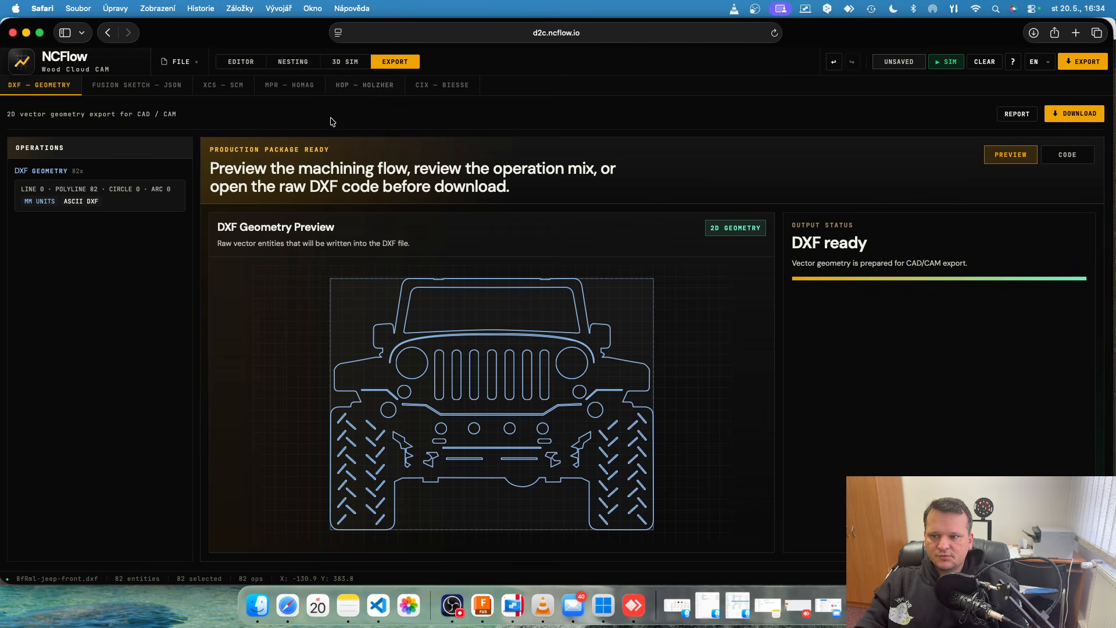
pyautogui.click(367, 86)
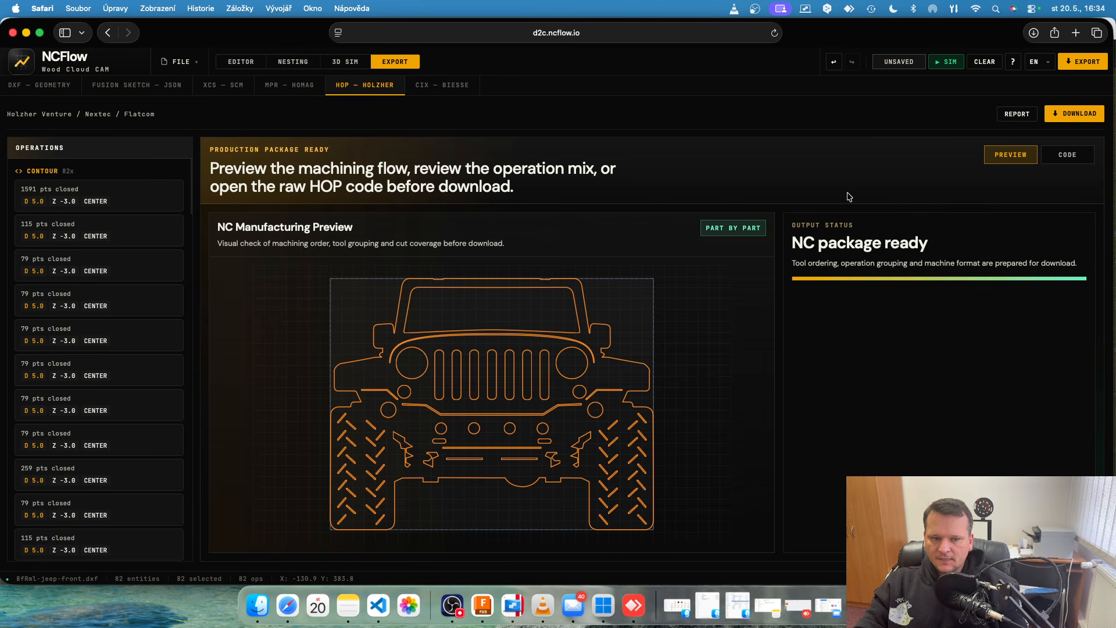
pyautogui.click(1017, 113)
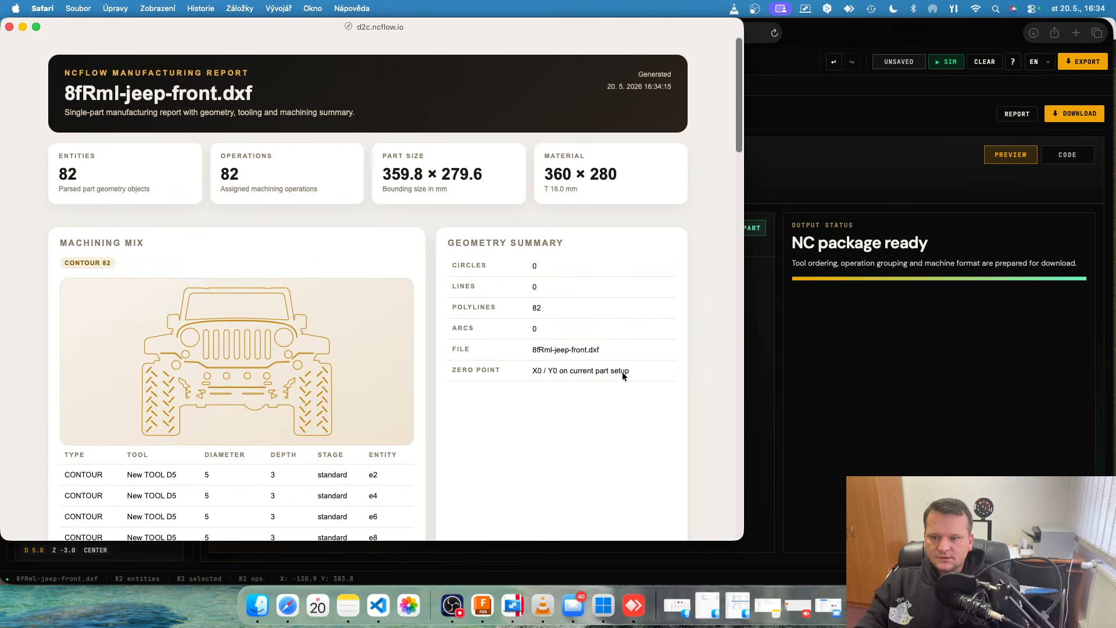
pyautogui.scroll(-15, 294, 252)
pyautogui.scroll(5, 285, 267)
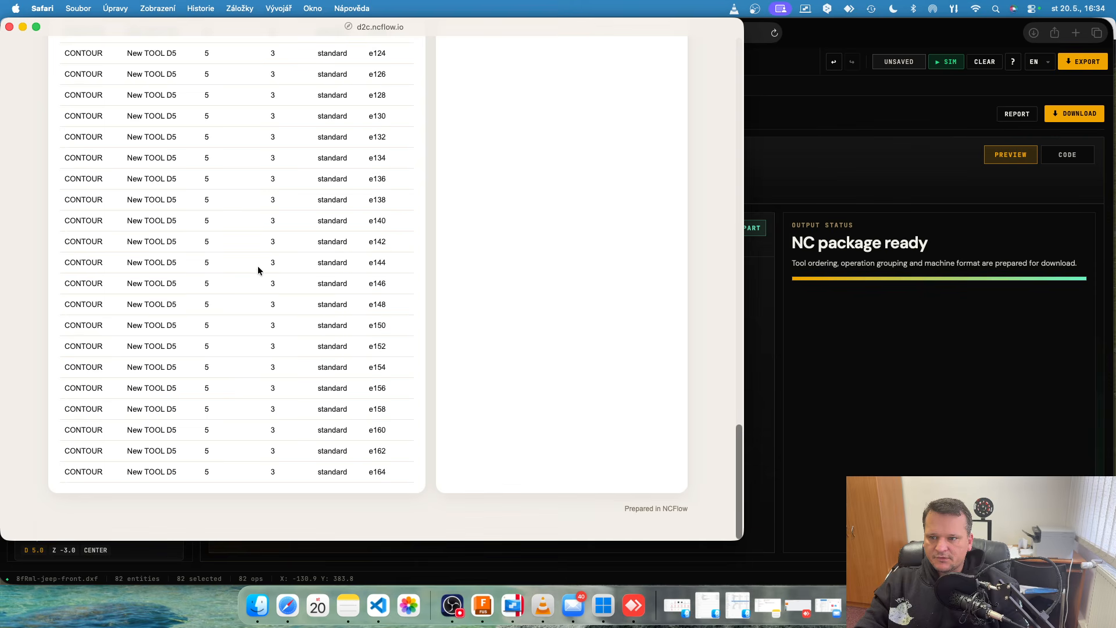
pyautogui.scroll(15, 27, 58)
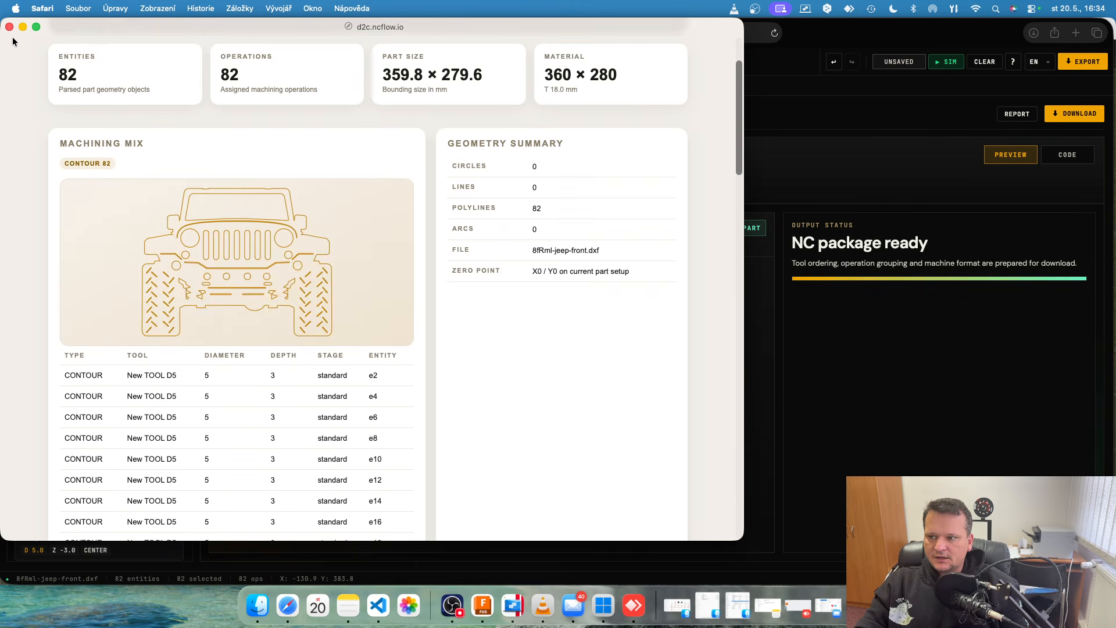
# Step: Download the Holzher HOP program and review the code of 8fRml-jeep-front-2.hop in Visual Studio Code
pyautogui.click(9, 27)
pyautogui.click(1060, 114)
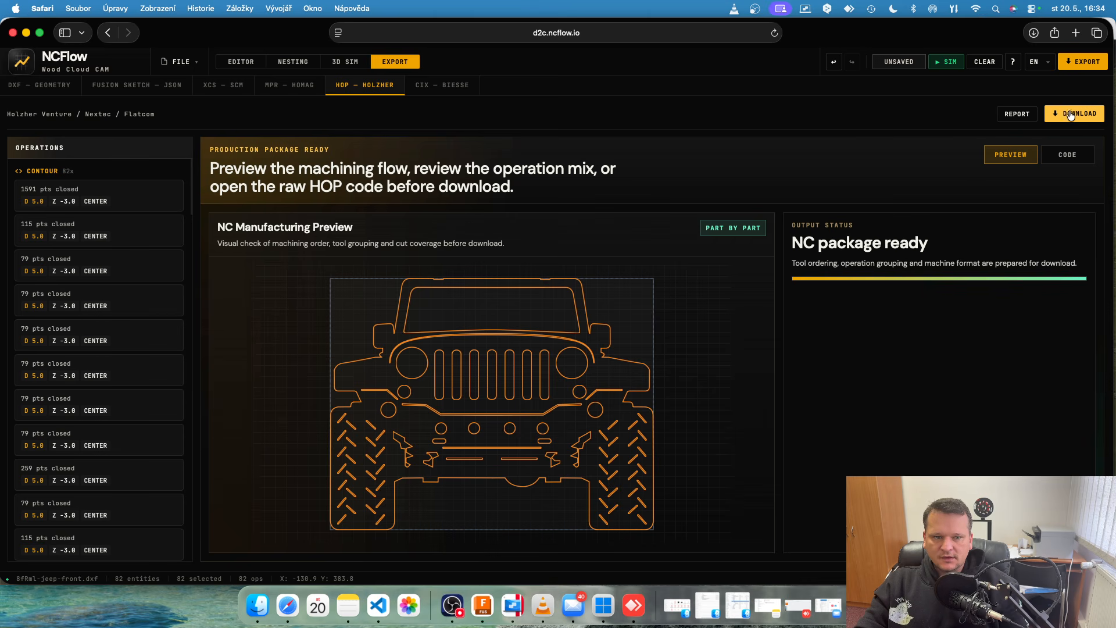
pyautogui.click(1034, 33)
pyautogui.doubleClick(1000, 94)
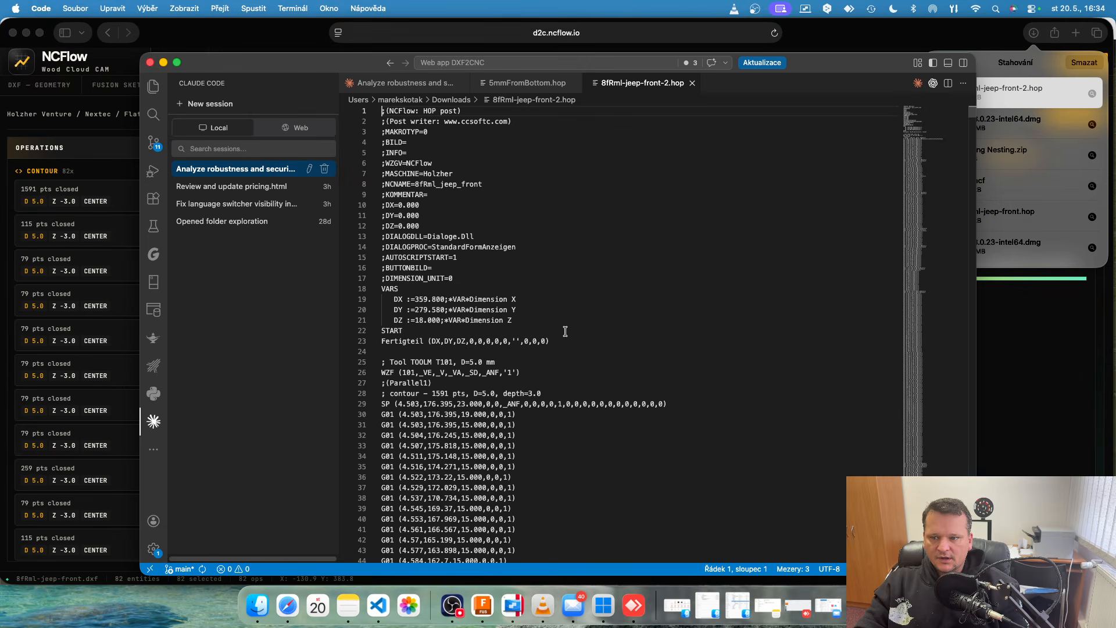
pyautogui.scroll(-15, 520, 343)
pyautogui.scroll(-10, 520, 343)
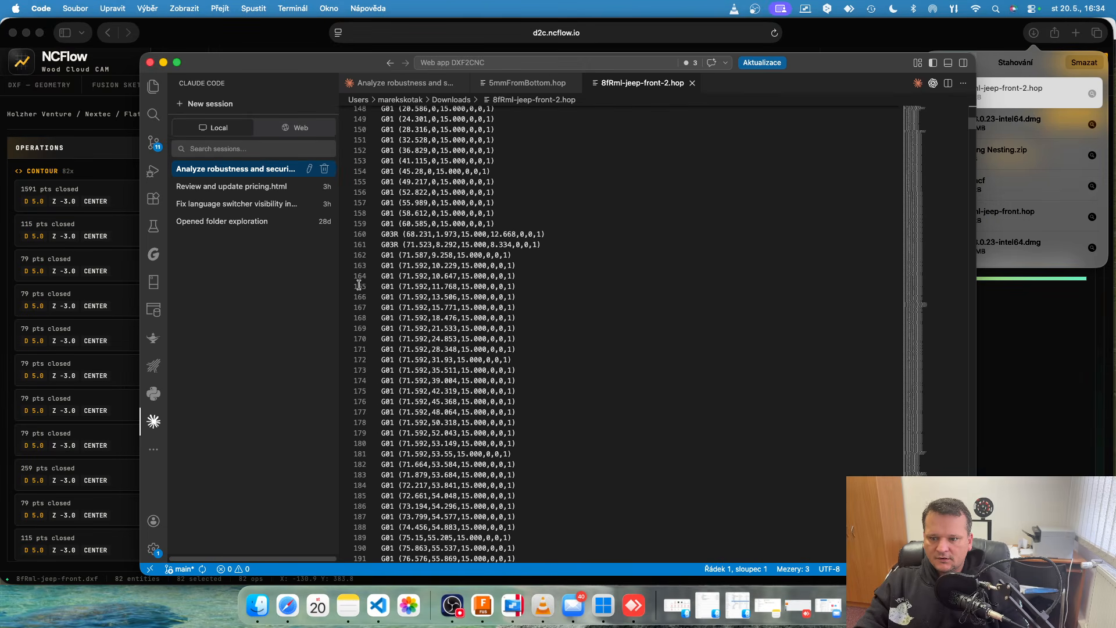
pyautogui.click(163, 63)
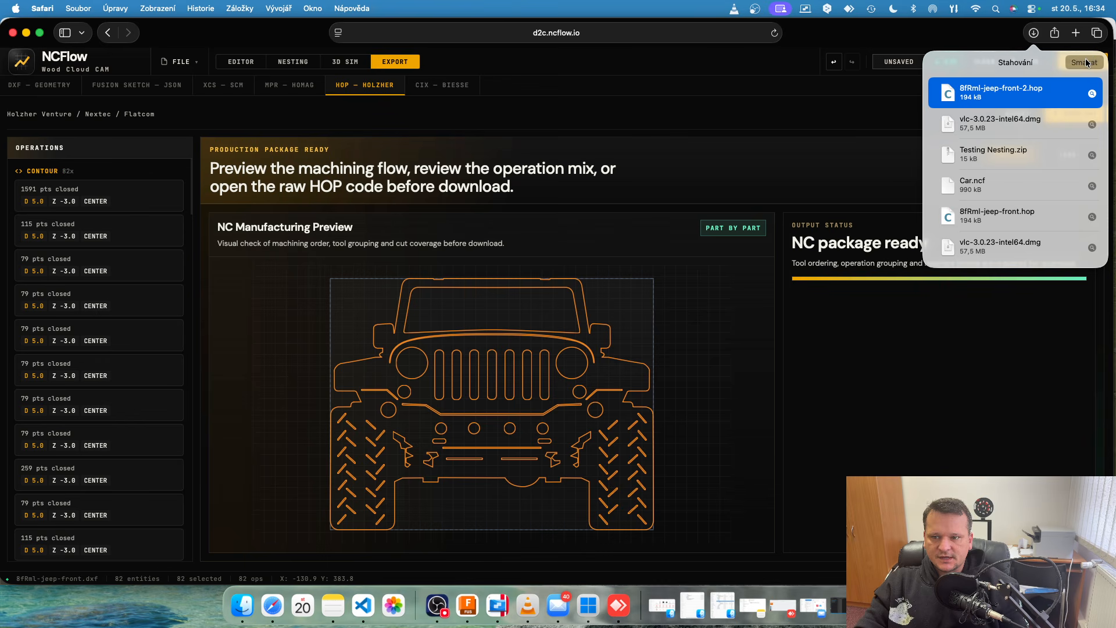
# Step: Start saving the project under a new name and create a cloud folder called NC Flow Test
pyautogui.click(242, 61)
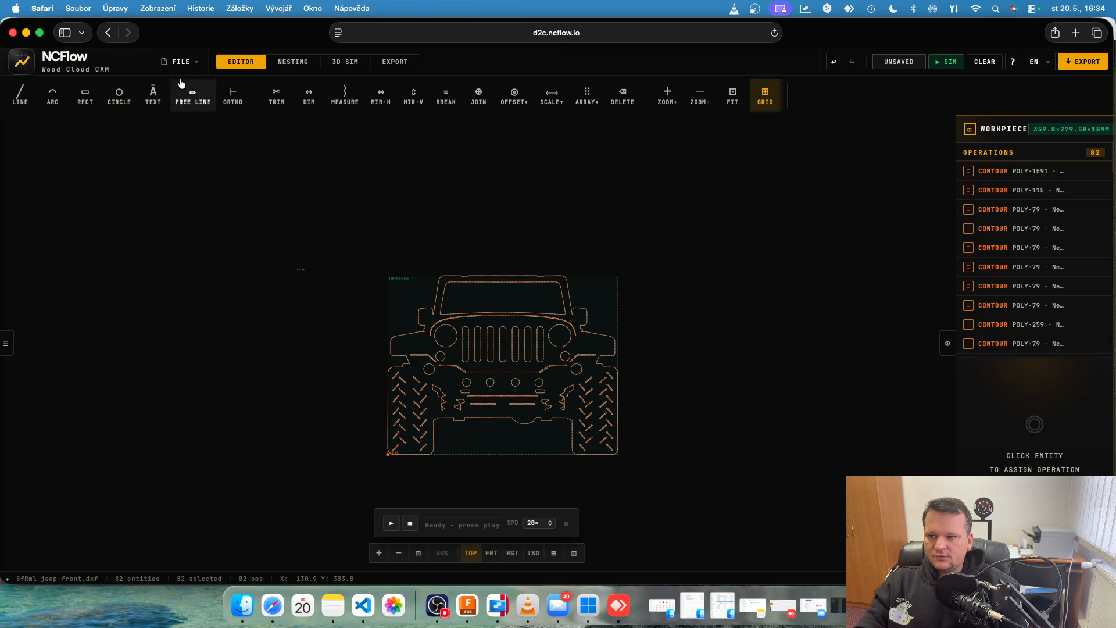
pyautogui.click(179, 61)
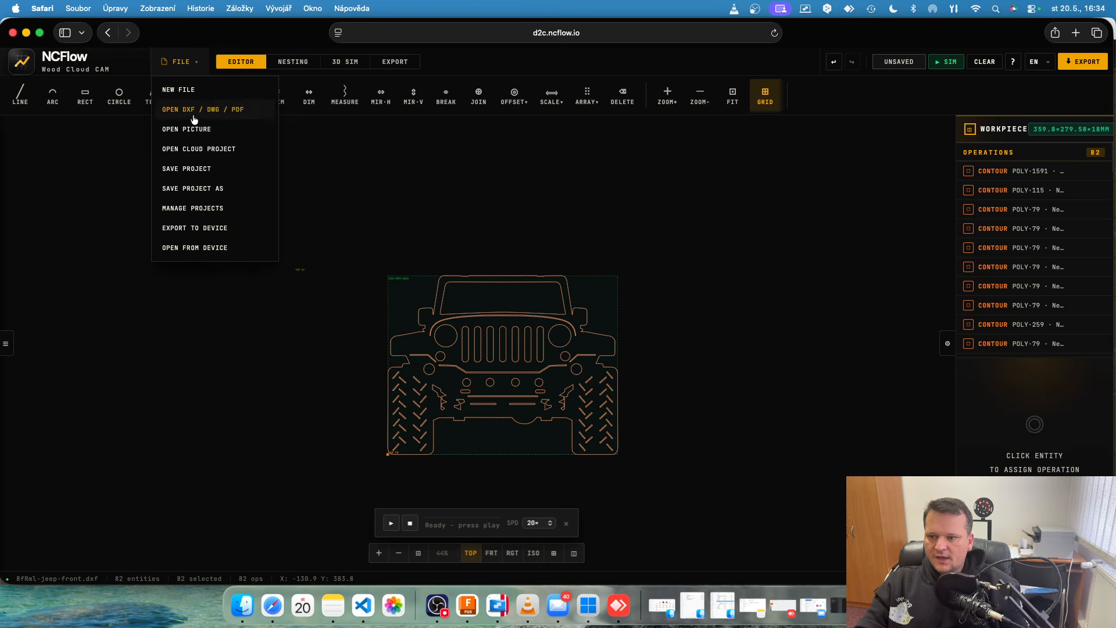
pyautogui.click(211, 187)
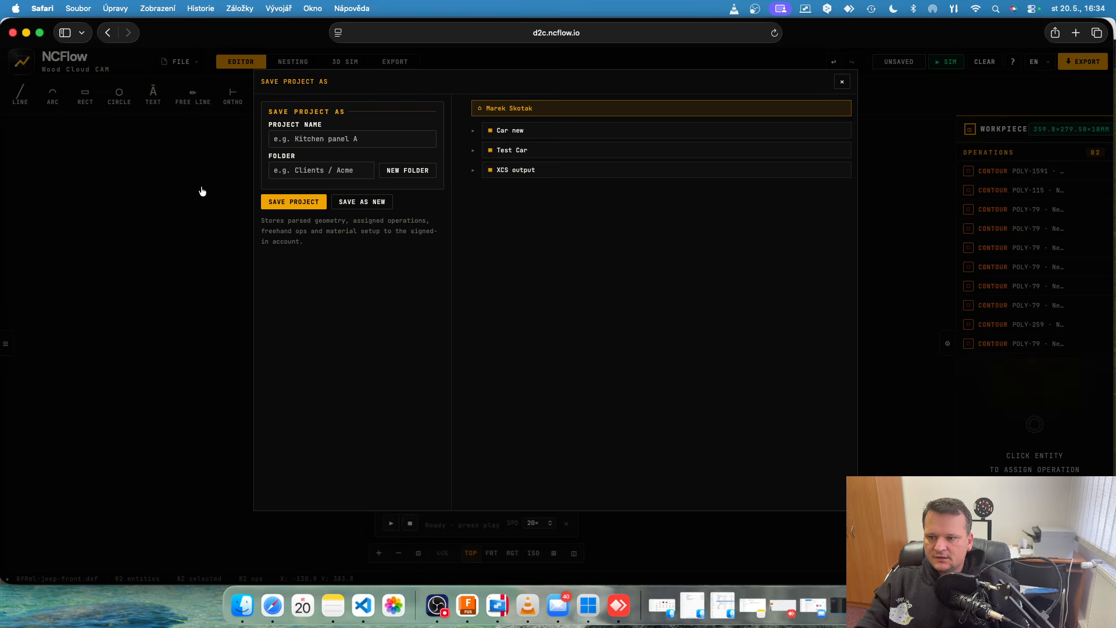
pyautogui.click(410, 170)
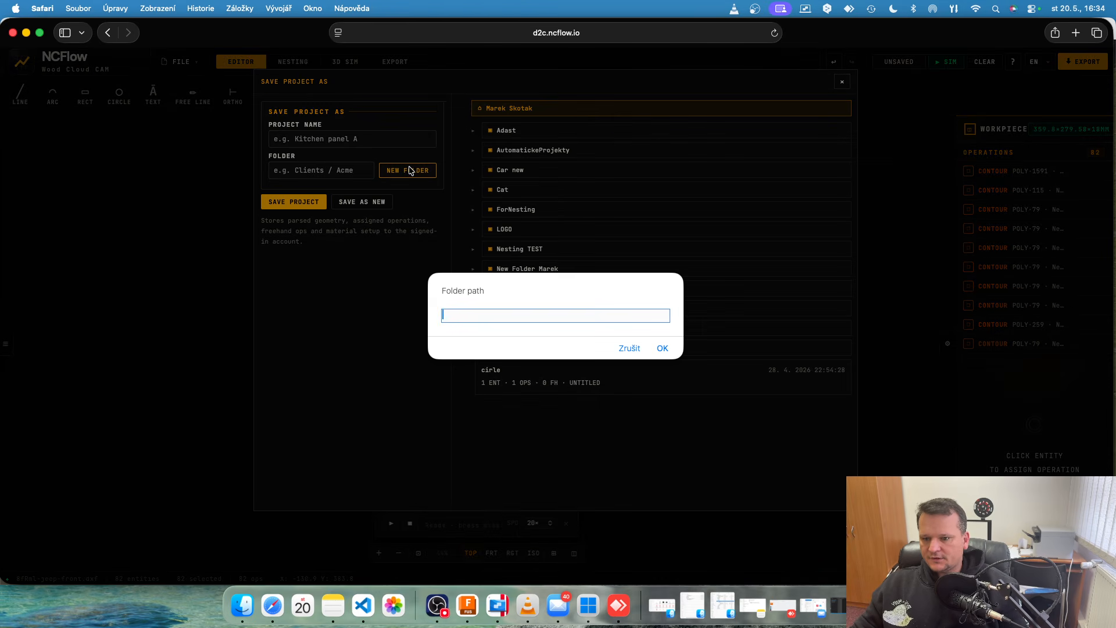
pyautogui.write('N')
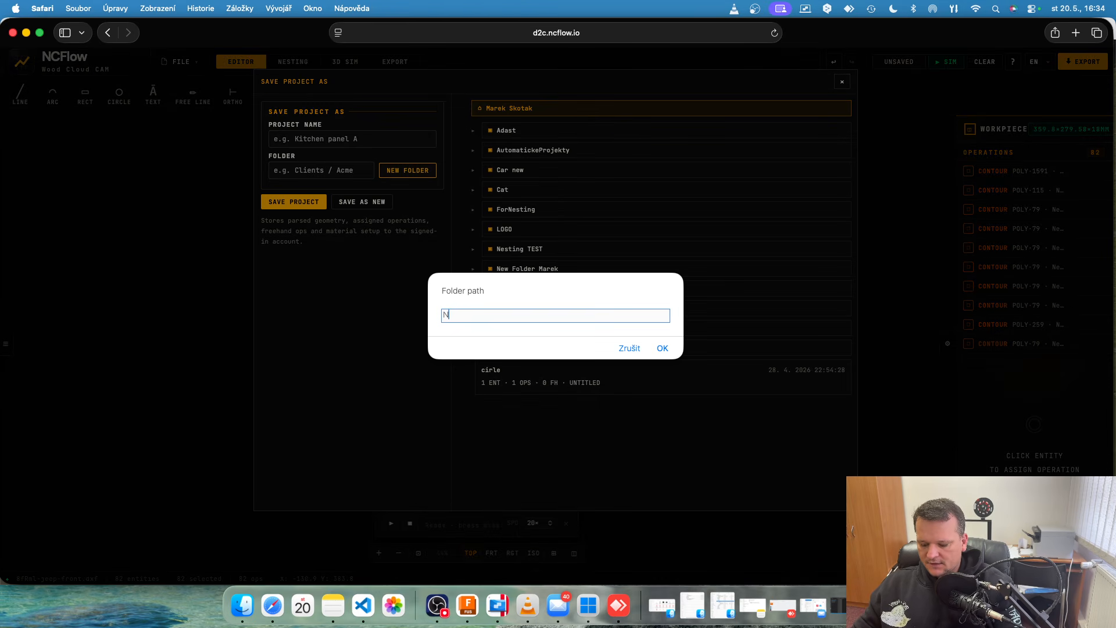
pyautogui.write('C Flow')
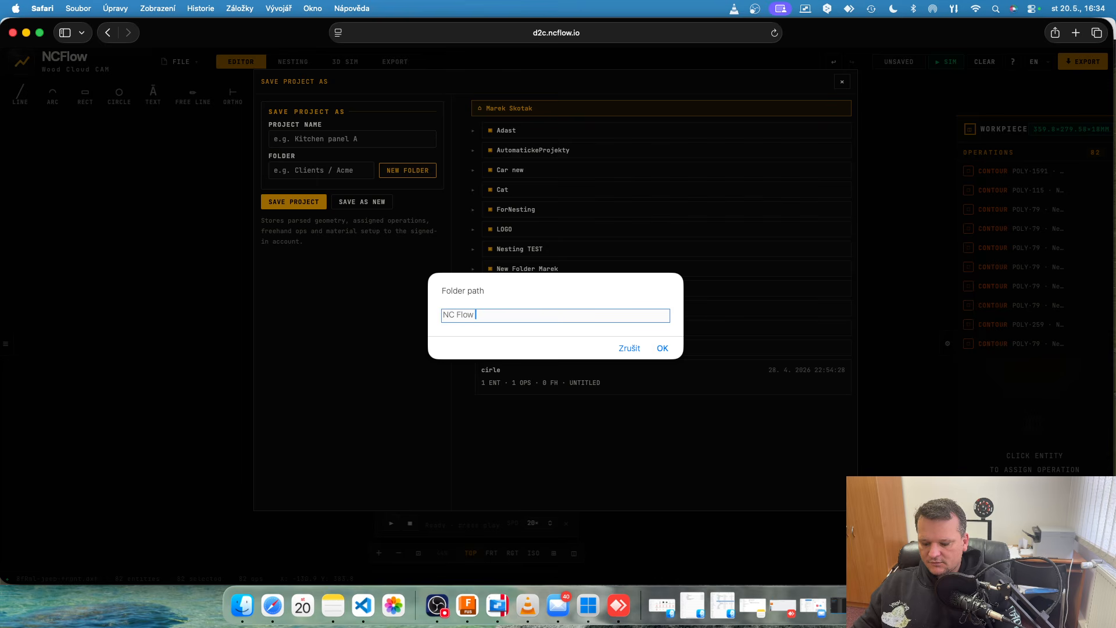
pyautogui.write(' Tes')
pyautogui.press('Return')
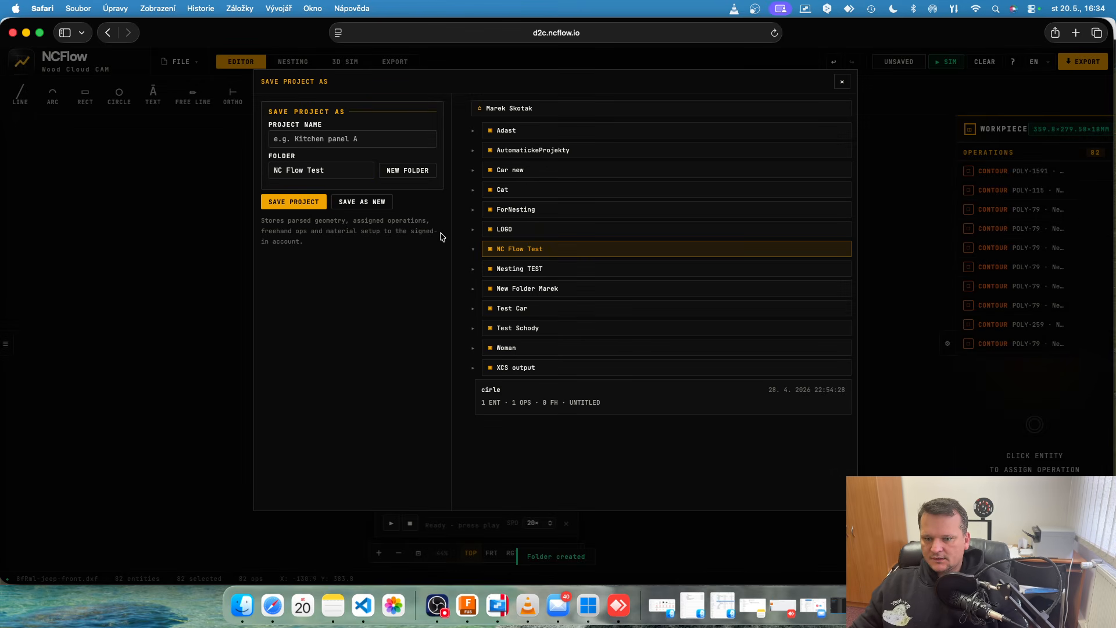
# Step: Save the project as Car in the NC Flow Test folder and check the folder's contents
pyautogui.click(315, 137)
pyautogui.write('Car')
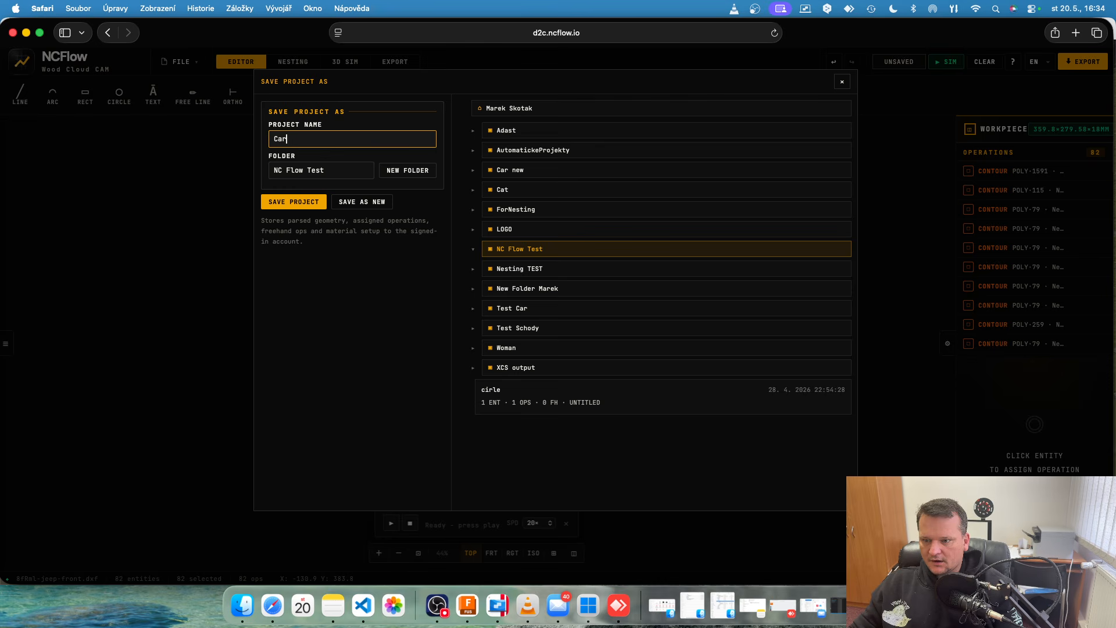
pyautogui.click(307, 205)
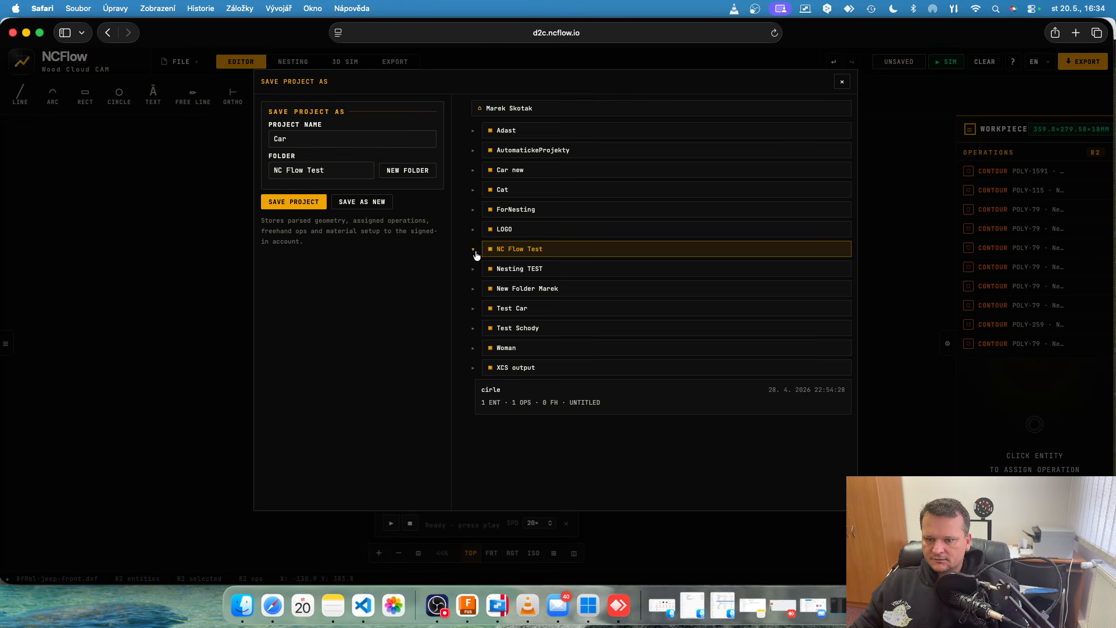
pyautogui.click(473, 250)
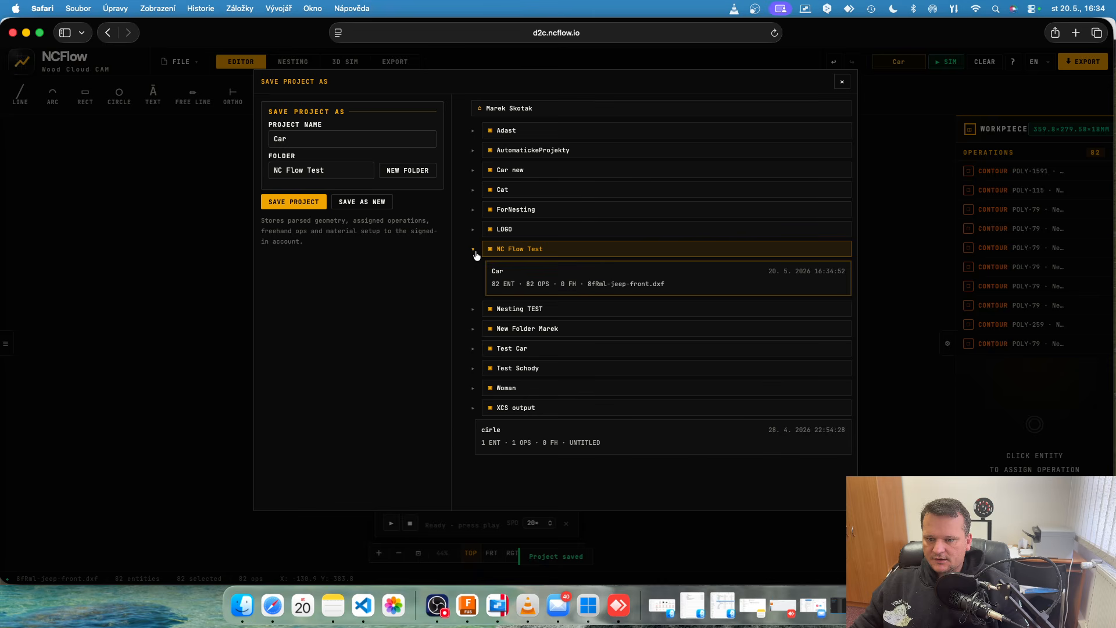
pyautogui.click(842, 81)
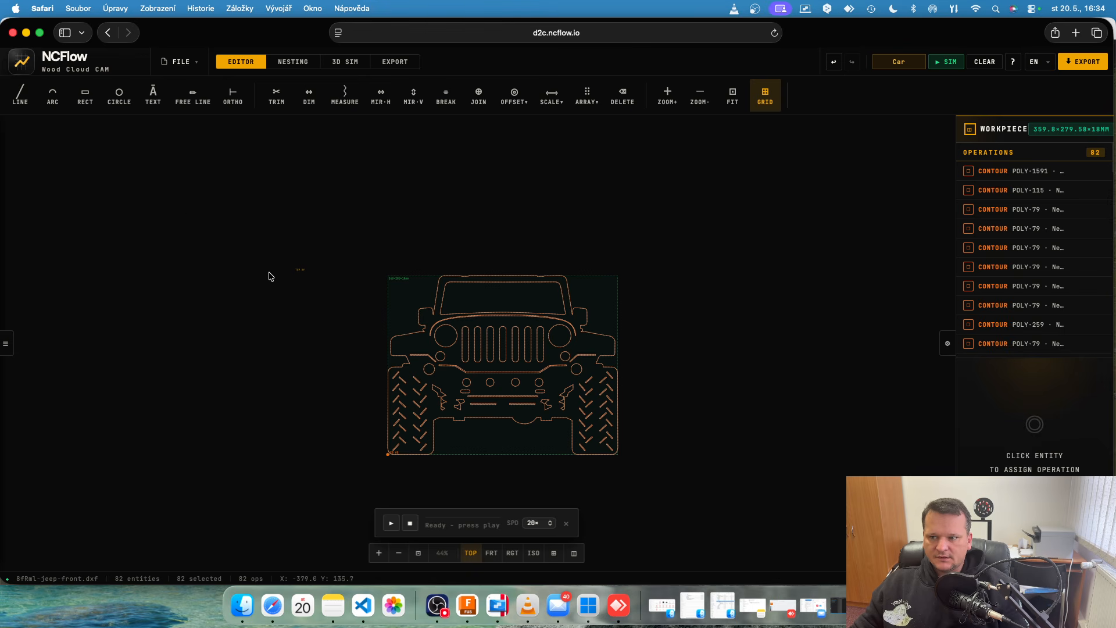
# Step: Export the Car project to the device and deselect the jeep entities
pyautogui.click(179, 62)
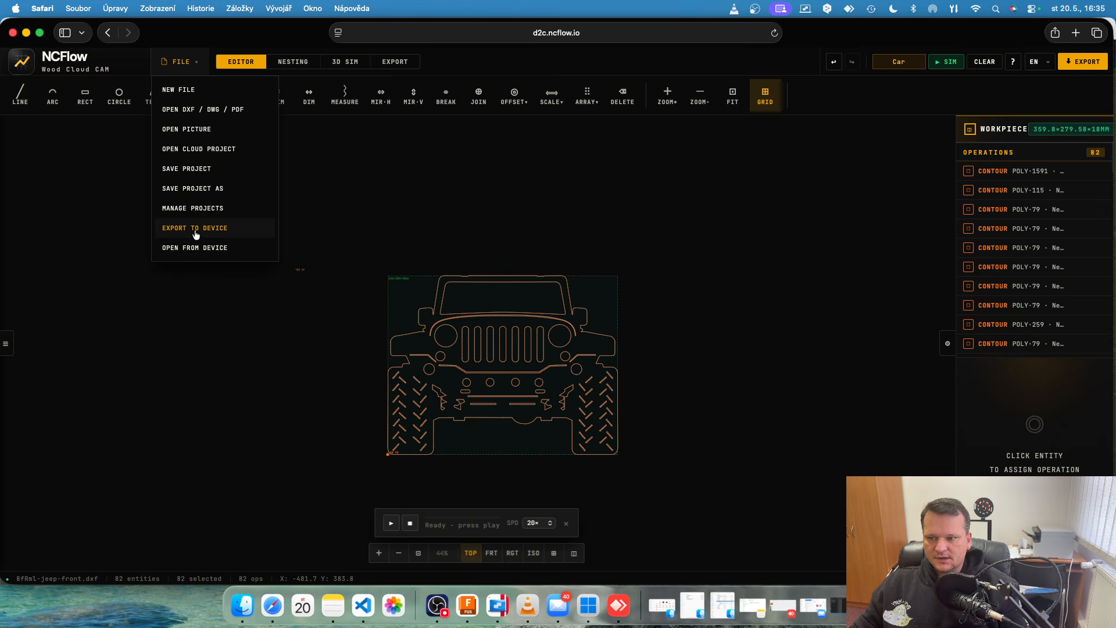
pyautogui.click(220, 235)
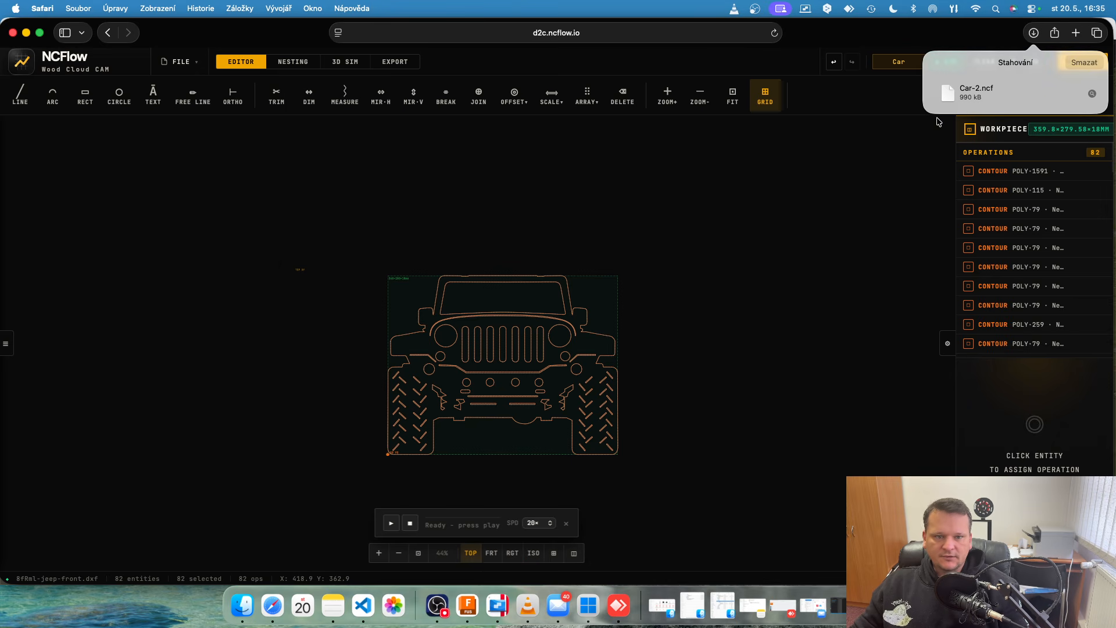
pyautogui.click(587, 257)
# Step: Create a new blank drawing and import the picture sik6_d7b1_230714.jpg as vector contours
pyautogui.click(182, 64)
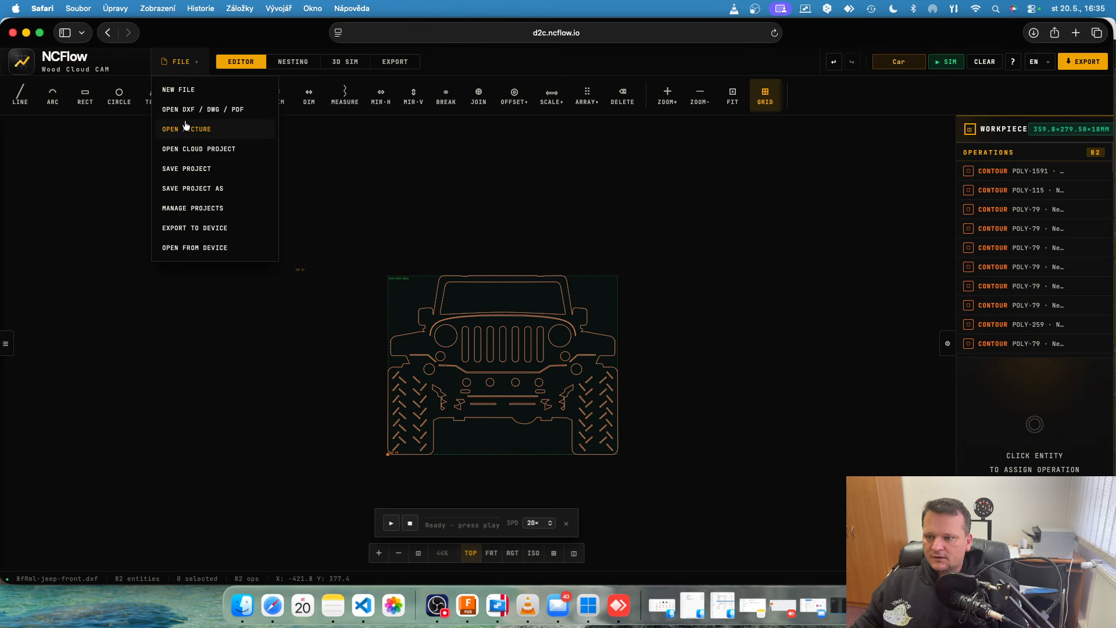
pyautogui.click(185, 90)
pyautogui.click(185, 61)
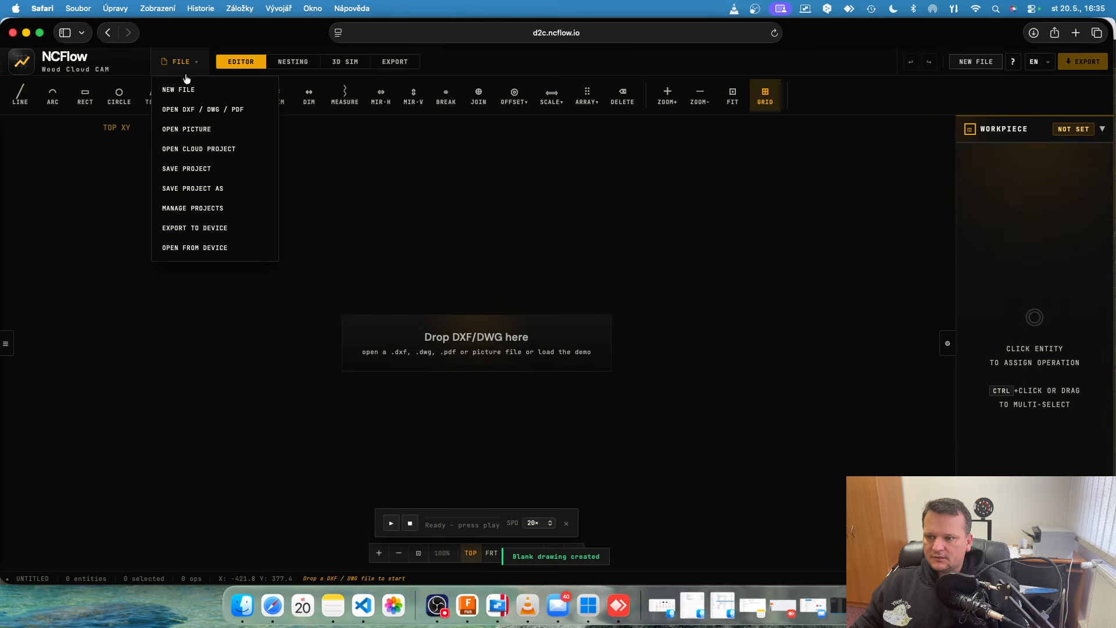
pyautogui.click(186, 132)
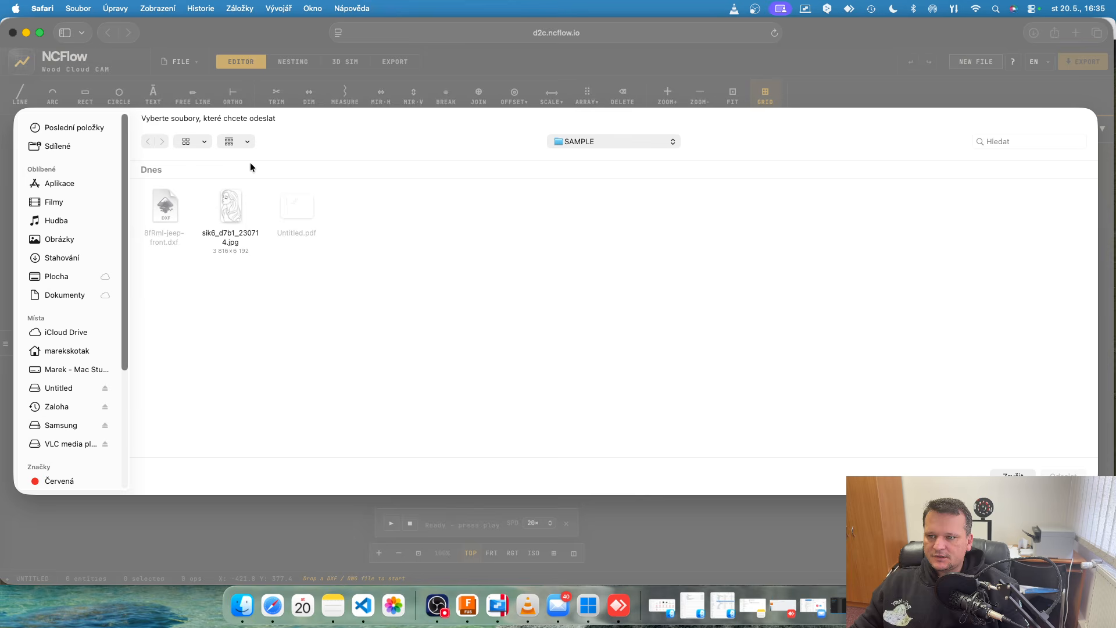
pyautogui.doubleClick(230, 216)
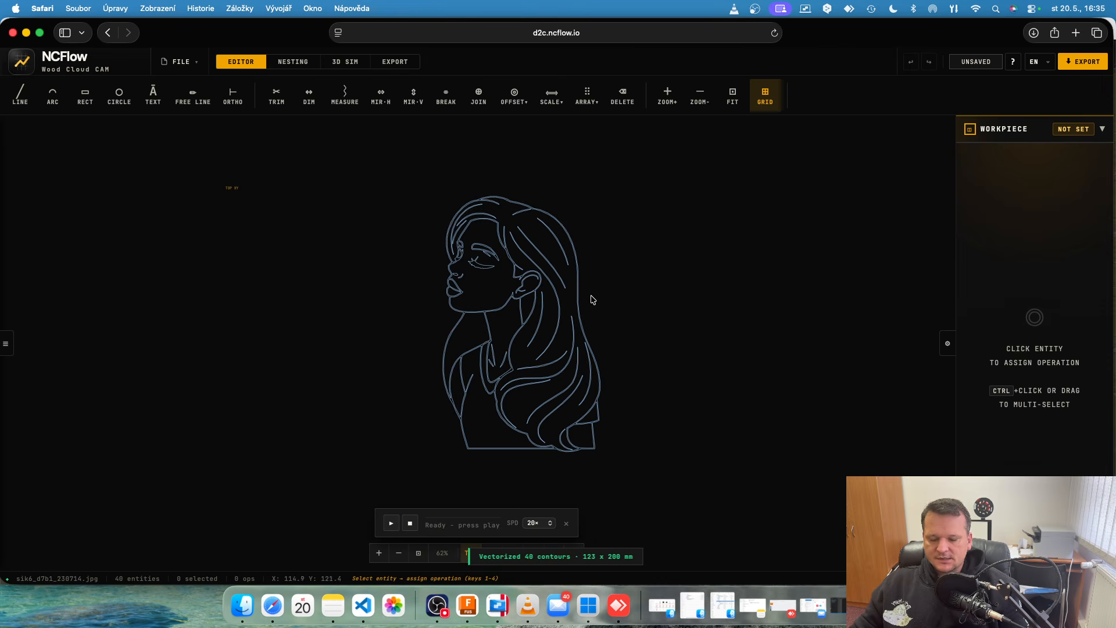
pyautogui.scroll(-2, 526, 314)
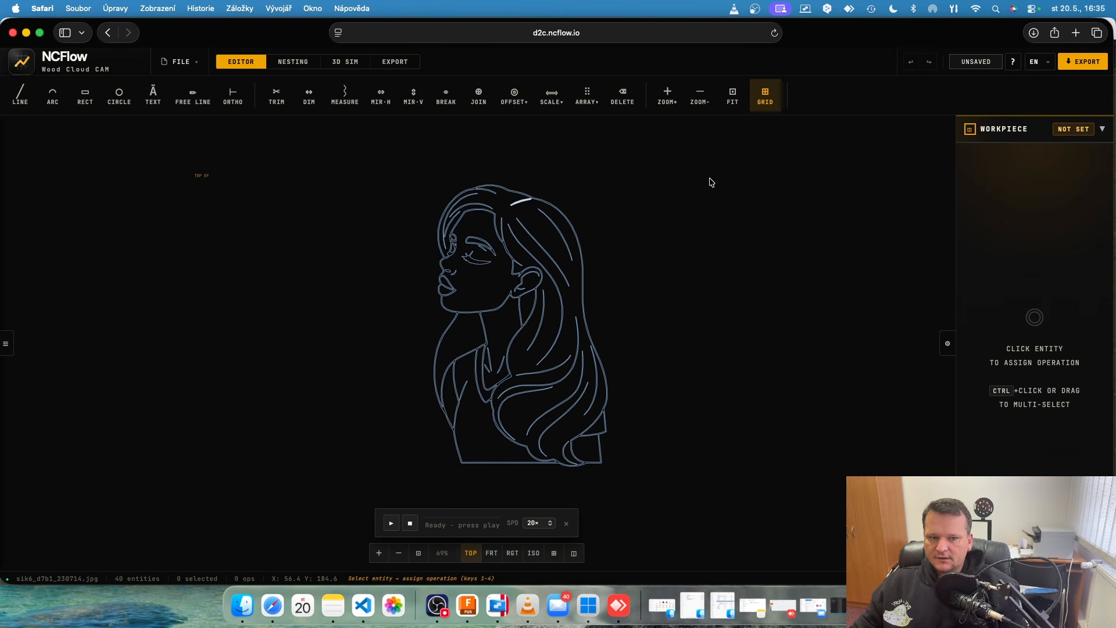
# Step: Define the workpiece from all of the portrait's entities with a material thickness of 18 mm
pyautogui.click(1012, 128)
pyautogui.click(1004, 173)
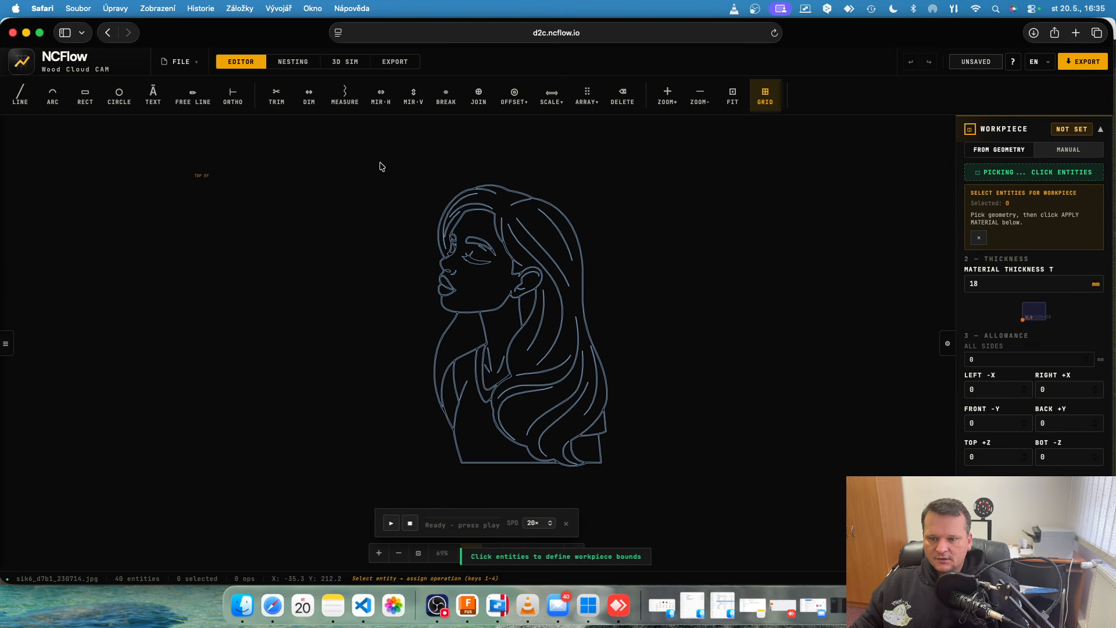
pyautogui.moveTo(381, 167); pyautogui.dragTo(638, 484)
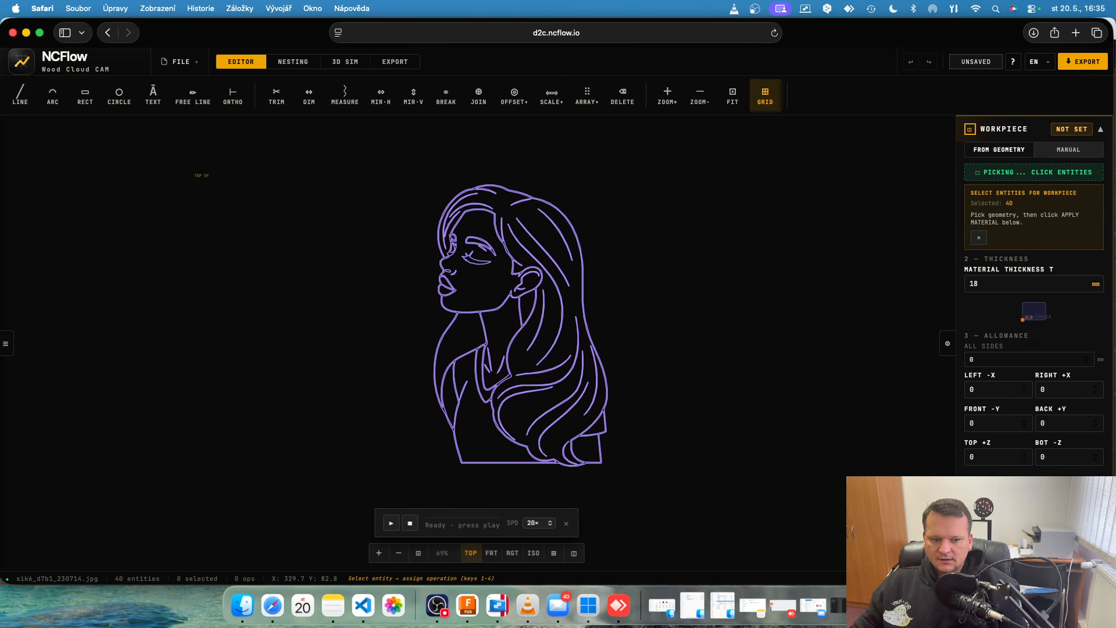
pyautogui.click(1002, 465)
pyautogui.scroll(6, 445, 181)
pyautogui.scroll(8, 444, 178)
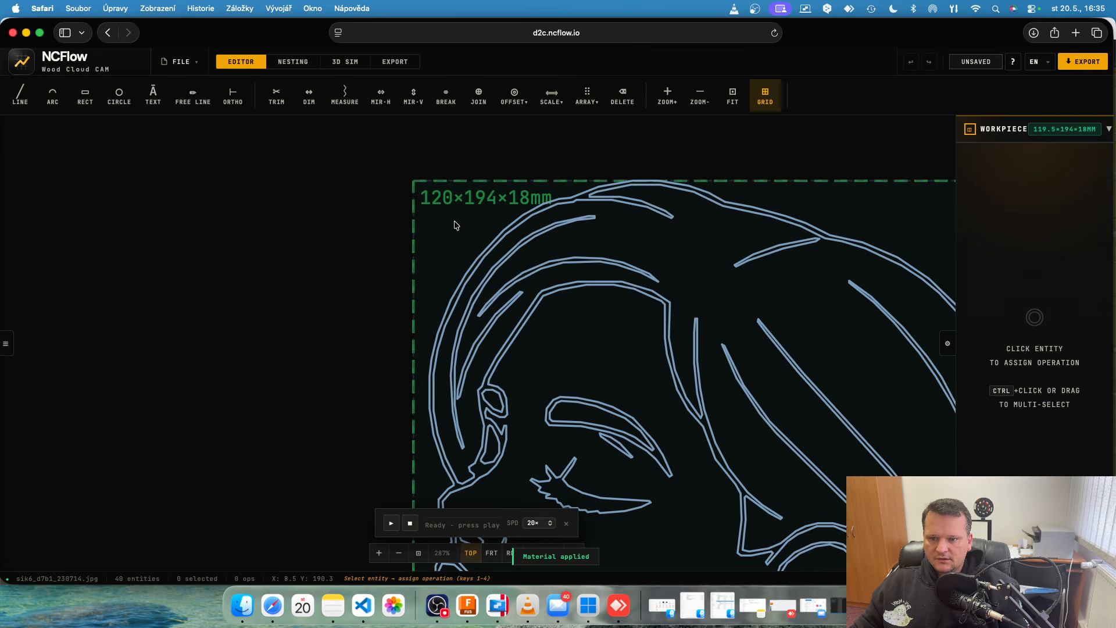
pyautogui.scroll(-1, 455, 228)
pyautogui.scroll(-15, 456, 231)
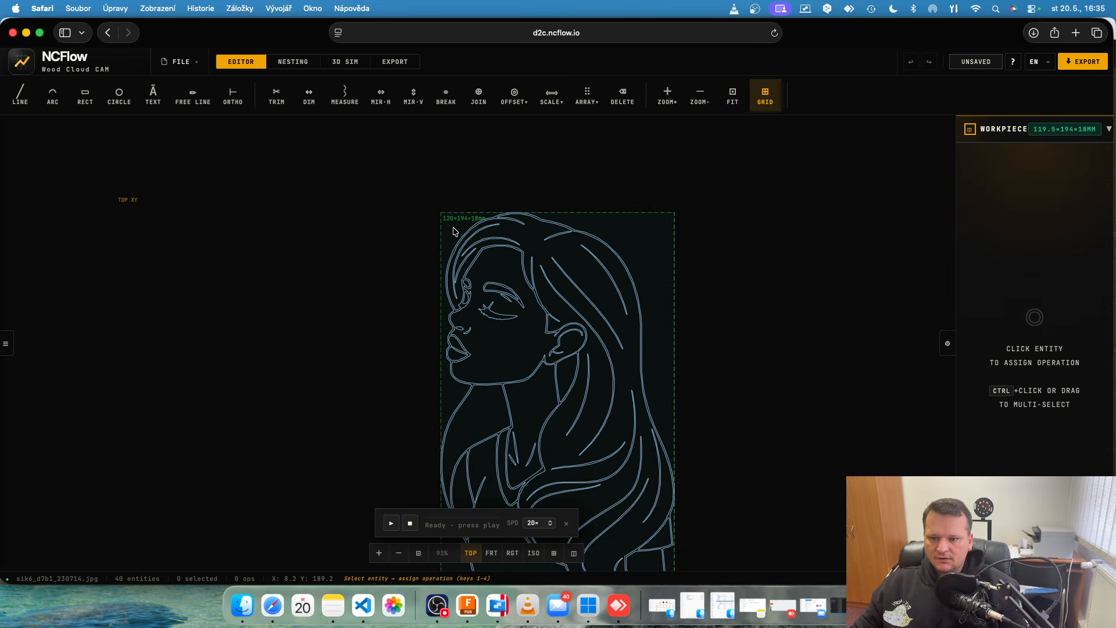
# Step: Select the whole portrait and scale it to 250 mm in X and 550 mm in Y
pyautogui.moveTo(401, 186)
pyautogui.mouseDown()
pyautogui.moveTo(432, 250)
pyautogui.moveTo(624, 495)
pyautogui.mouseUp()
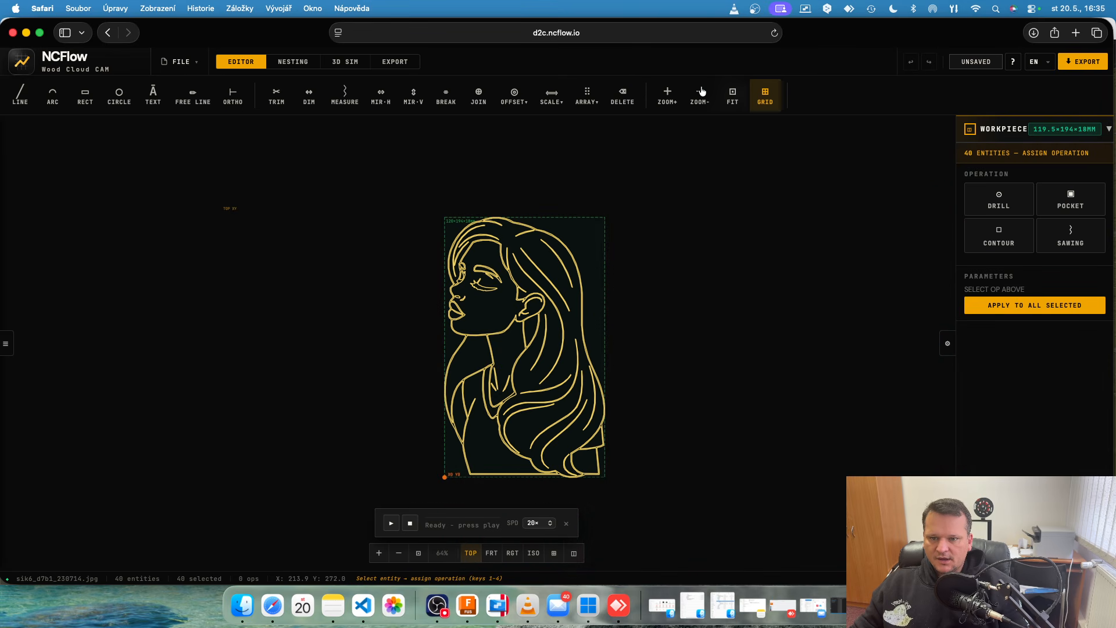
pyautogui.click(552, 96)
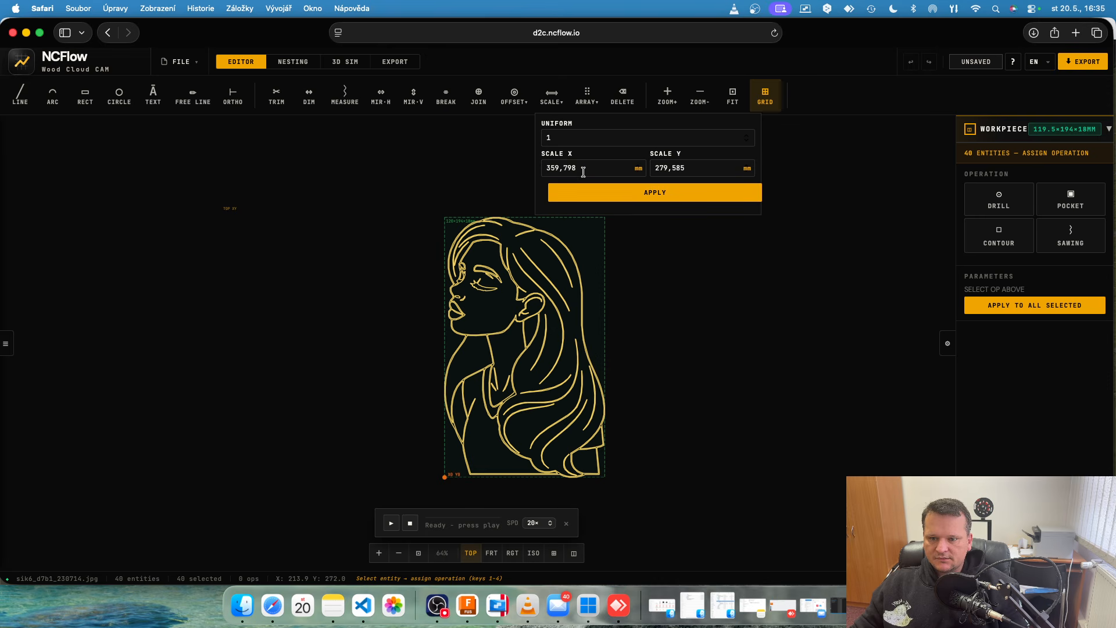
pyautogui.doubleClick(576, 167)
pyautogui.write('250')
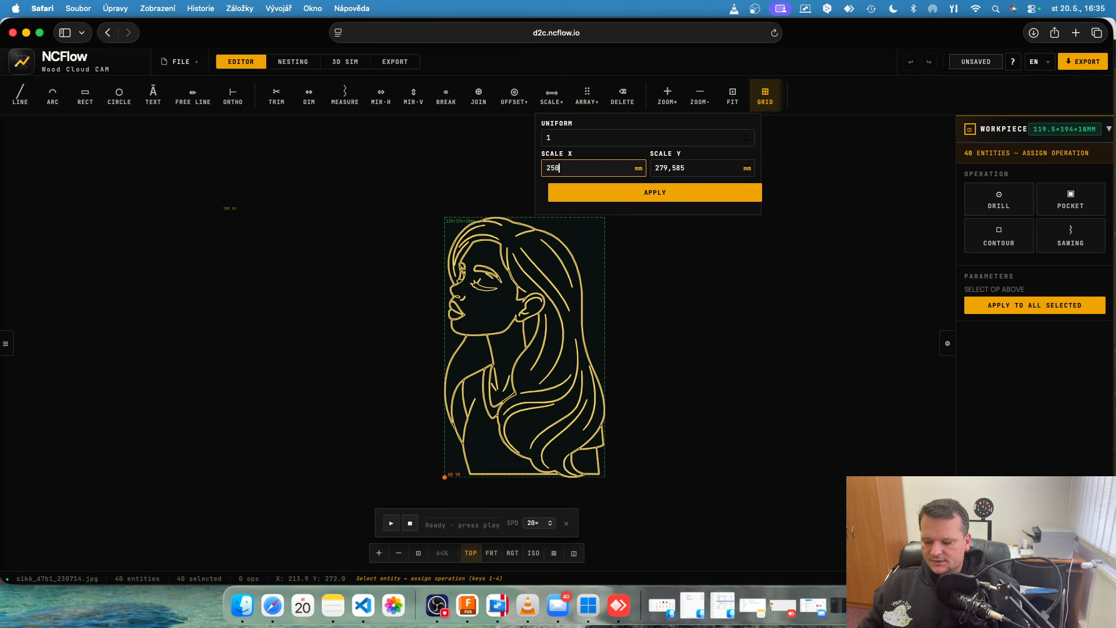
pyautogui.press('Tab')
pyautogui.write('550')
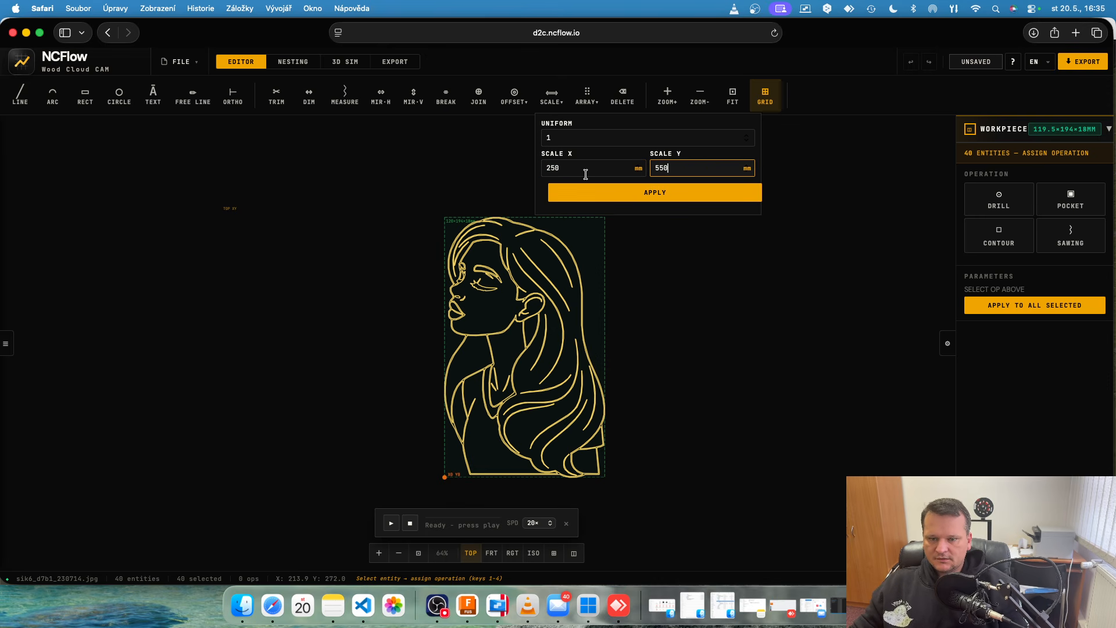
pyautogui.click(618, 194)
pyautogui.scroll(-5, 601, 287)
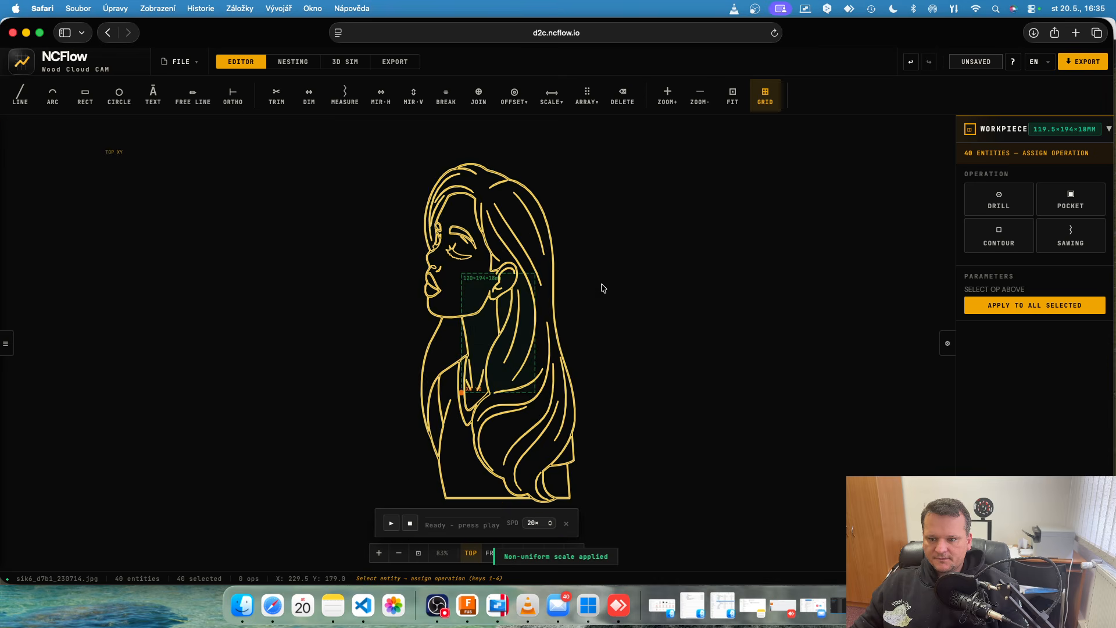
# Step: Redefine the workpiece from all entities of the scaled portrait, keeping the 18 mm thickness
pyautogui.click(992, 129)
pyautogui.click(1035, 172)
pyautogui.click(543, 368)
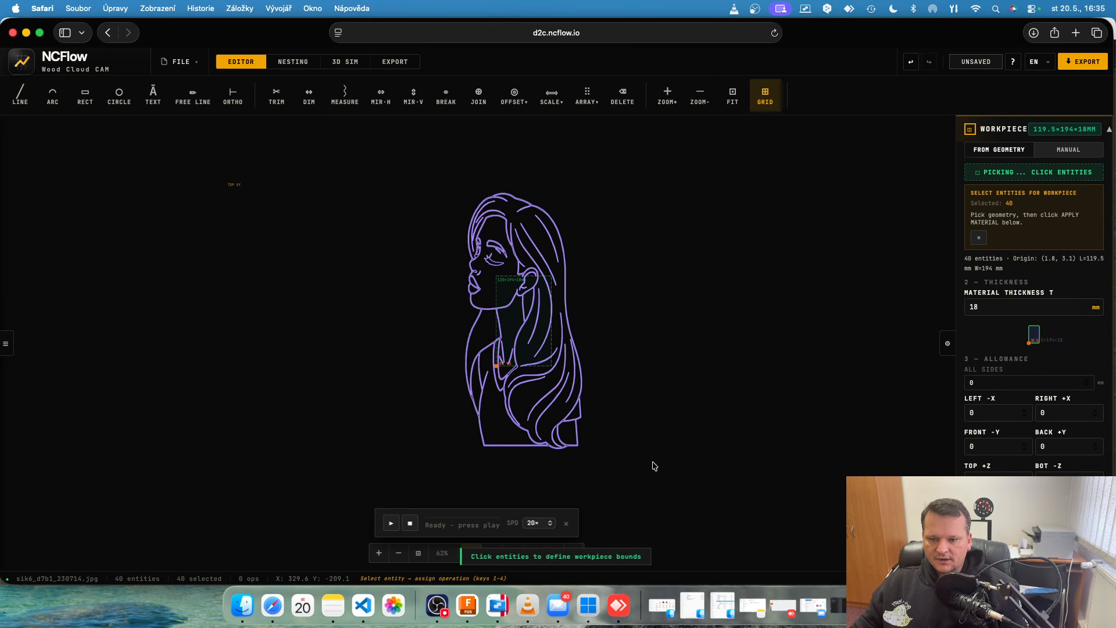
pyautogui.moveTo(437, 174)
pyautogui.mouseDown()
pyautogui.moveTo(632, 428)
pyautogui.moveTo(638, 475)
pyautogui.mouseUp()
# Step: Assign a contour operation with tool T101 New TOOL D5 and center G40 compensation to all portrait entities, and play the toolpath simulation
pyautogui.click(999, 236)
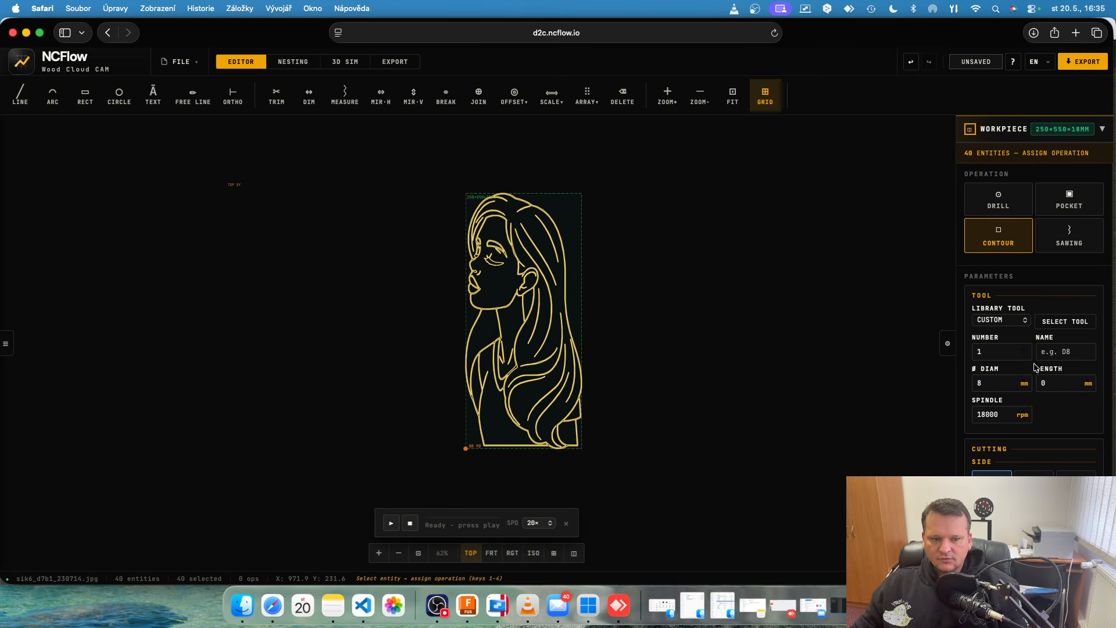
pyautogui.click(1066, 323)
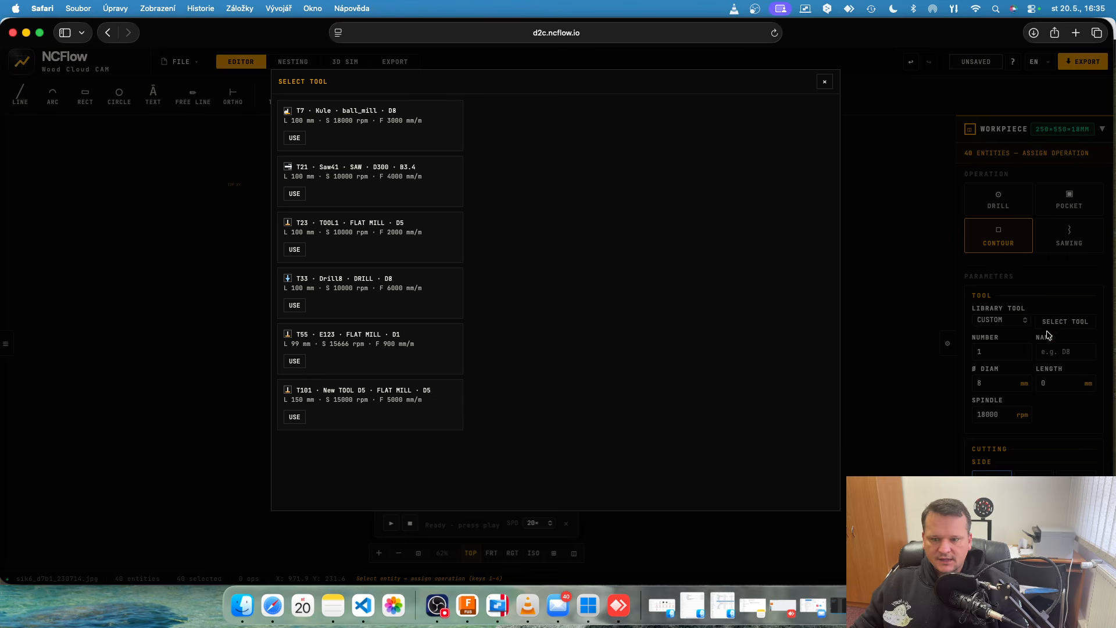
pyautogui.click(295, 417)
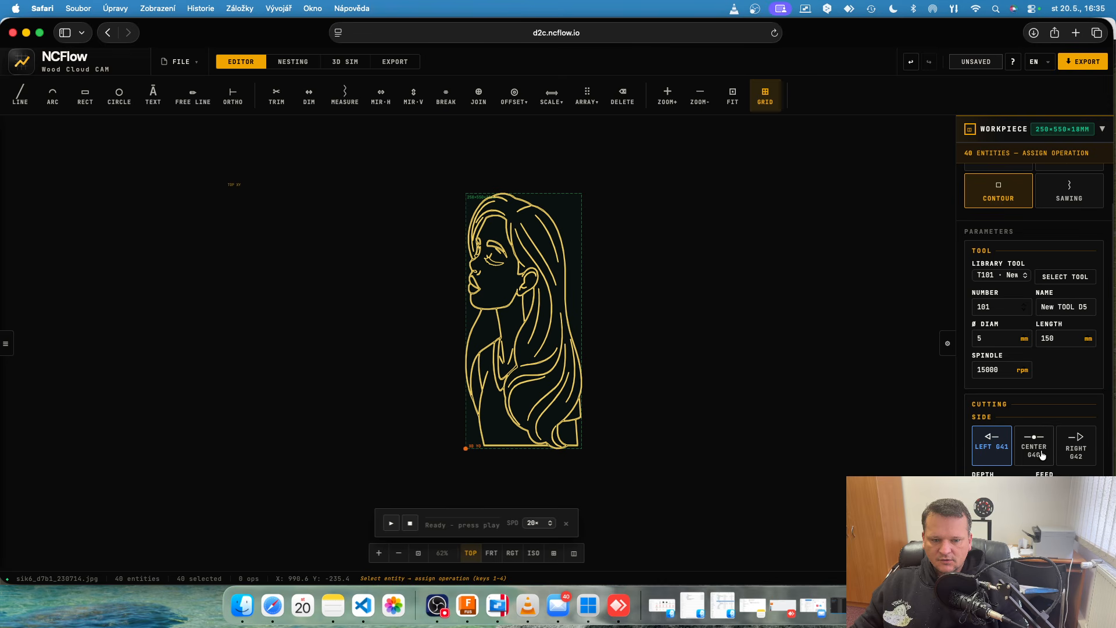
pyautogui.click(1035, 447)
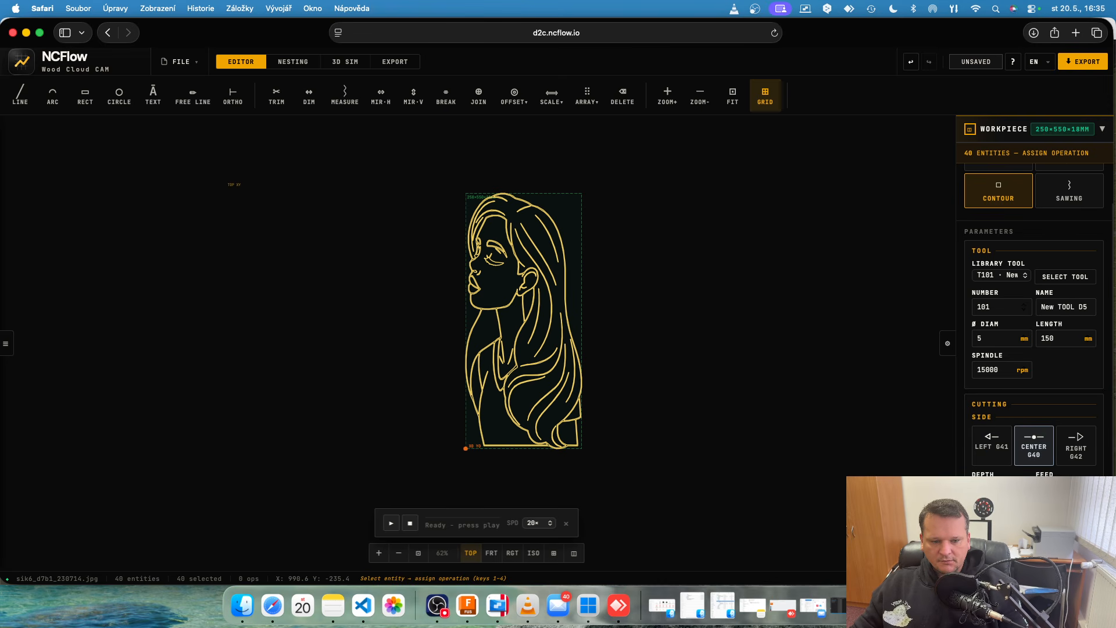
pyautogui.click(1034, 555)
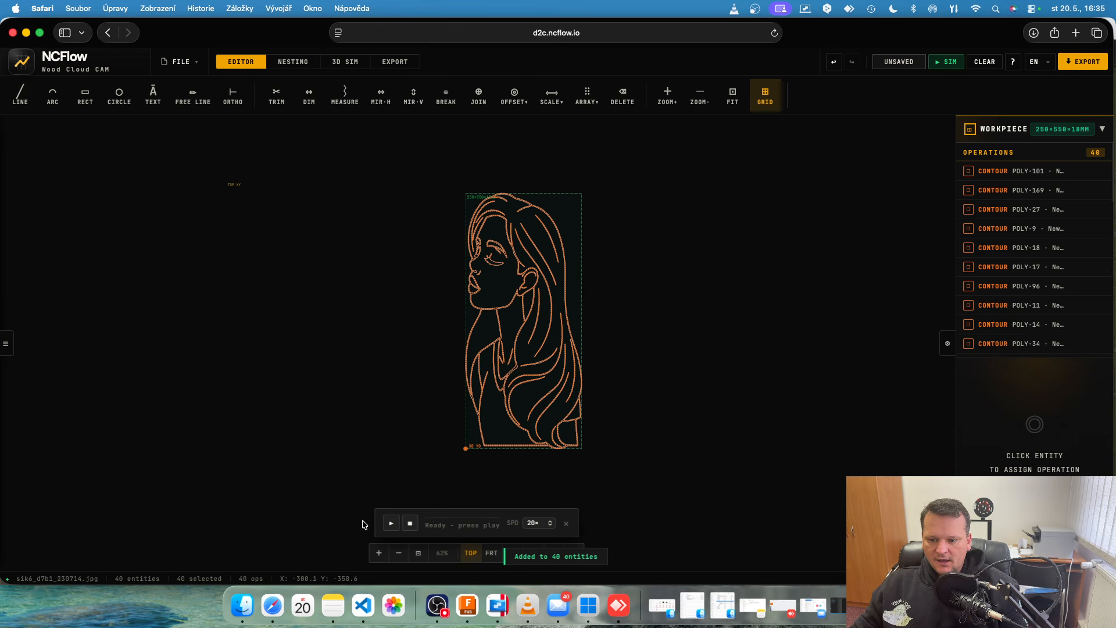
pyautogui.click(391, 523)
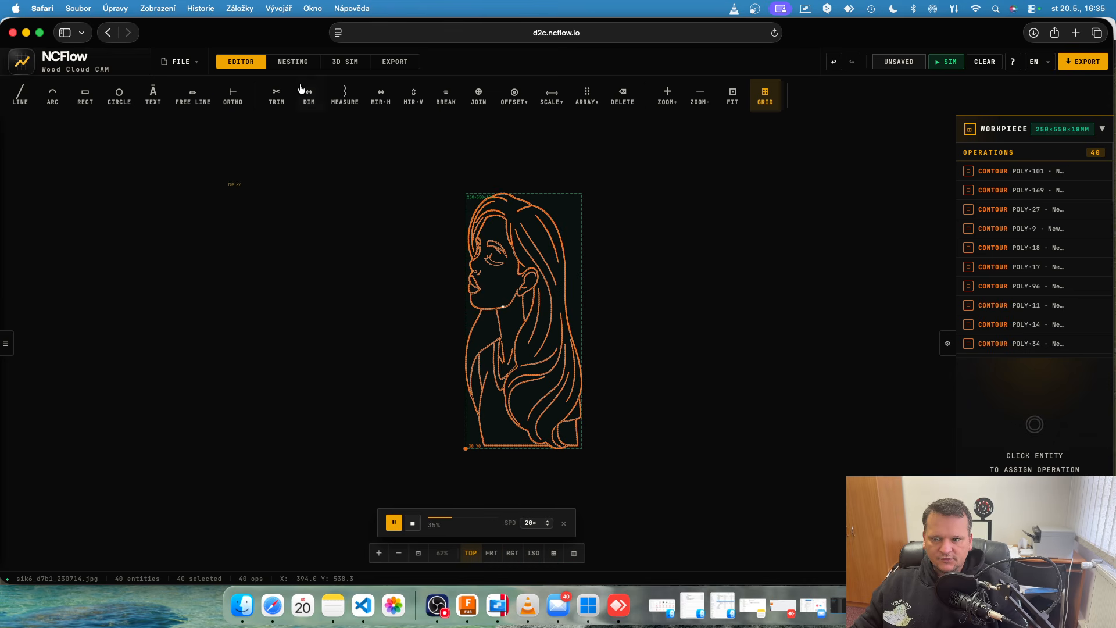
pyautogui.click(414, 524)
# Step: Save the portrait project as woman in the NC Flow Test folder
pyautogui.click(177, 61)
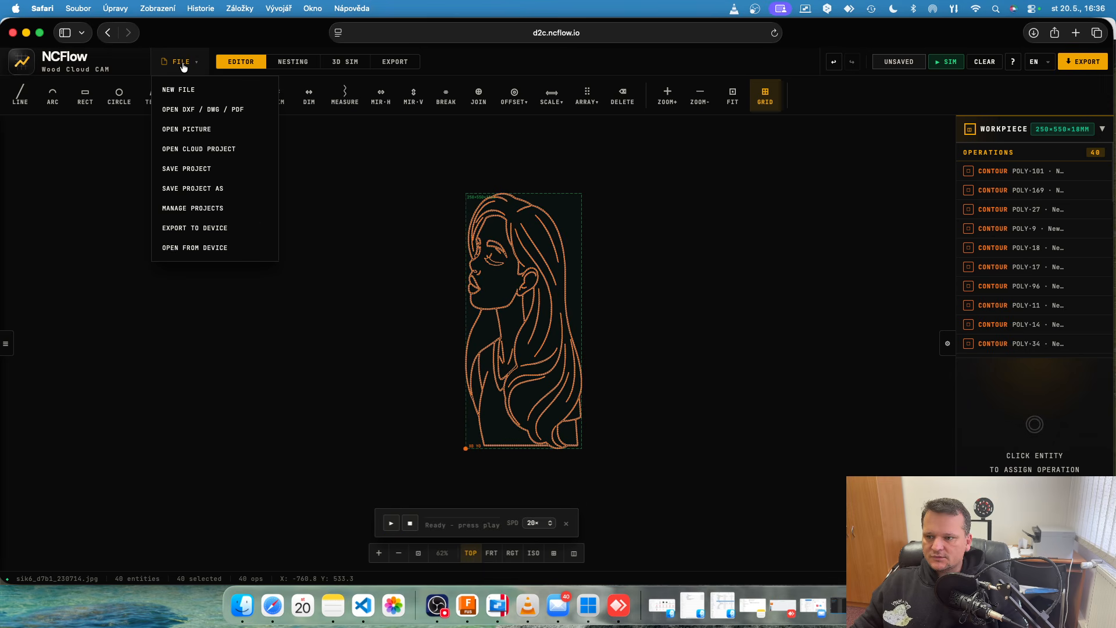
pyautogui.click(196, 173)
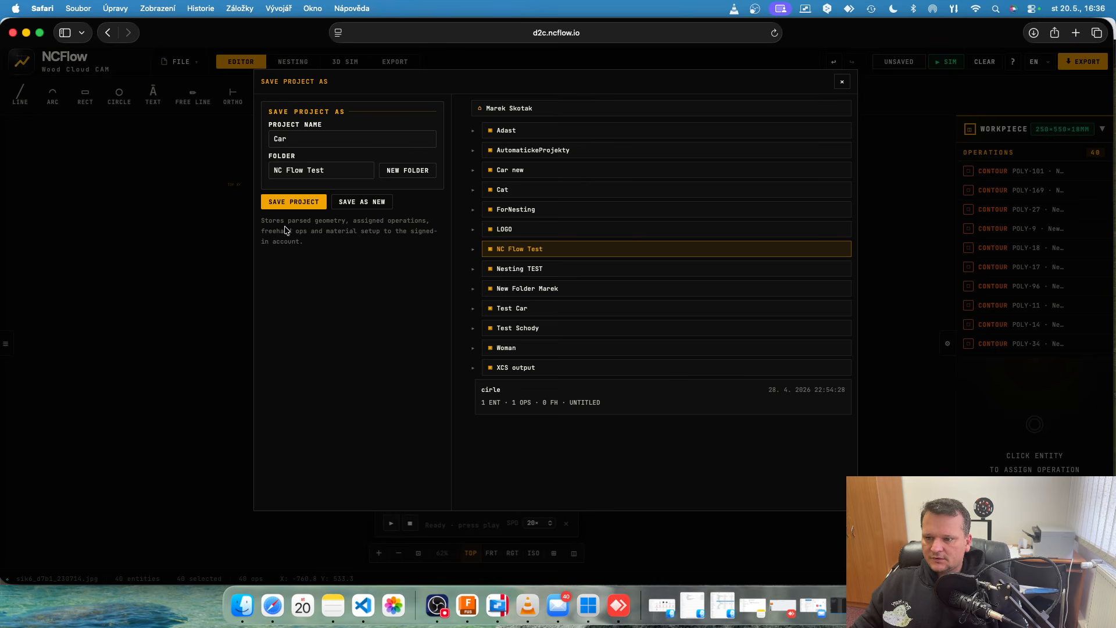
pyautogui.click(474, 250)
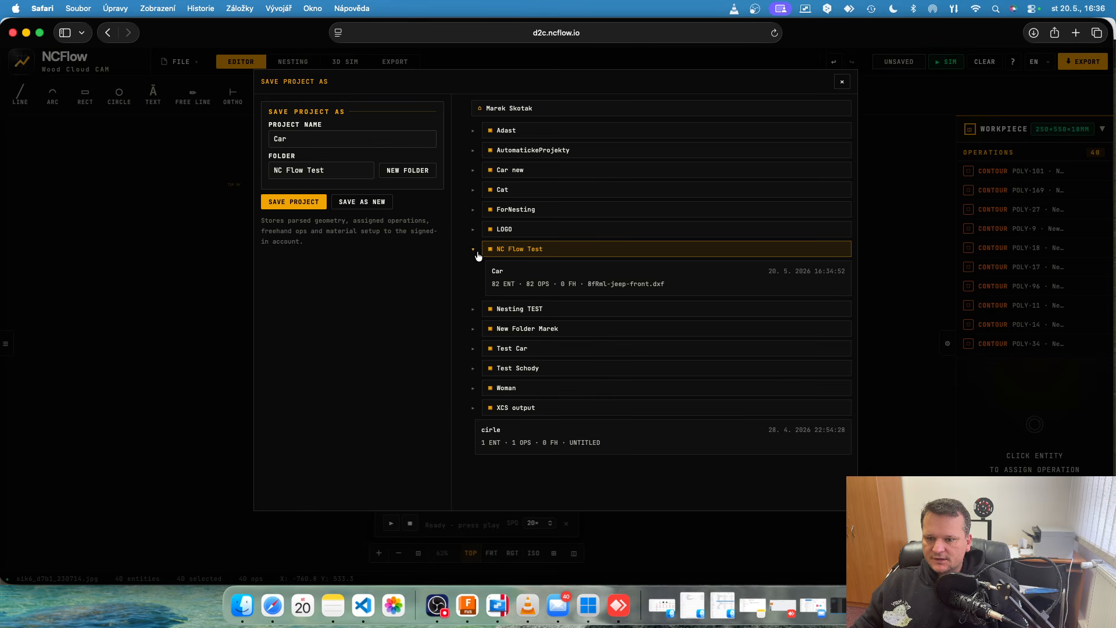
pyautogui.click(306, 139)
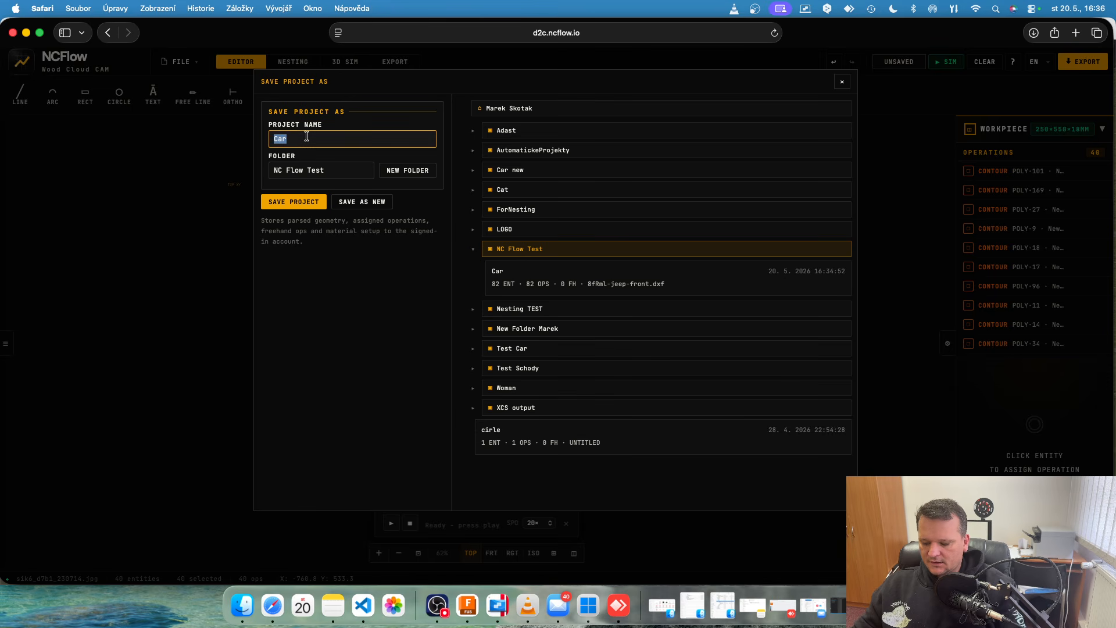
pyautogui.write('woman')
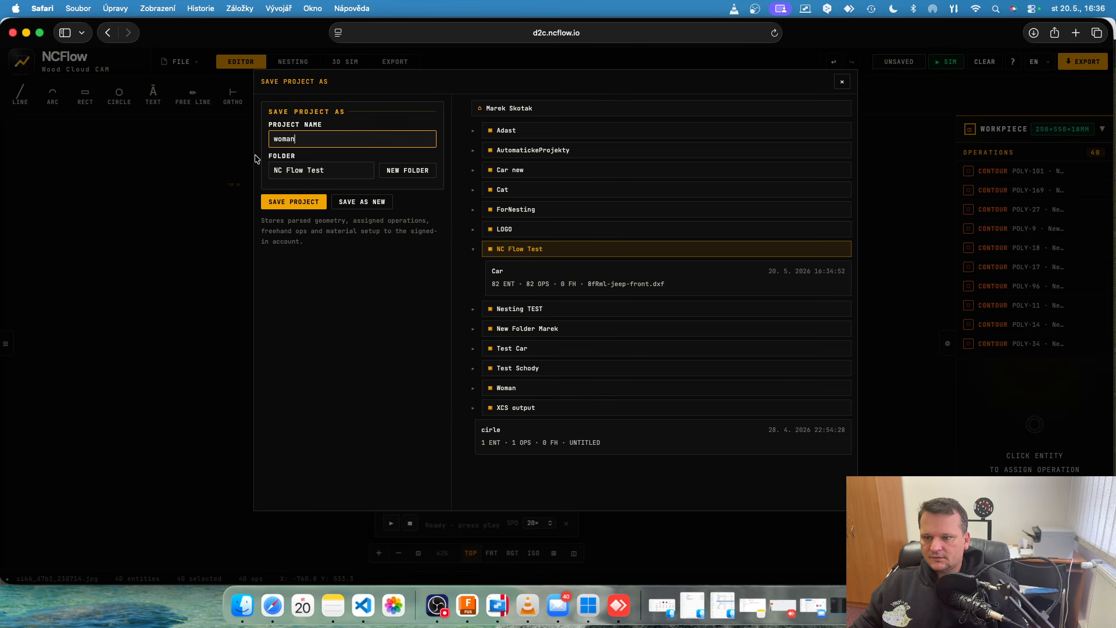
pyautogui.click(291, 202)
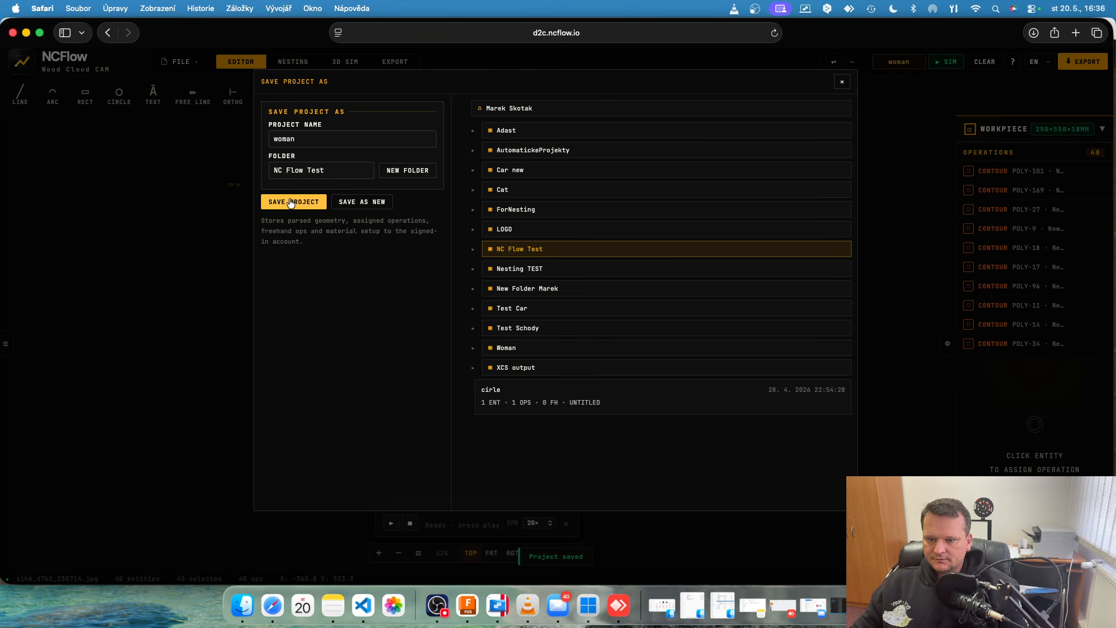
pyautogui.click(474, 251)
pyautogui.click(475, 251)
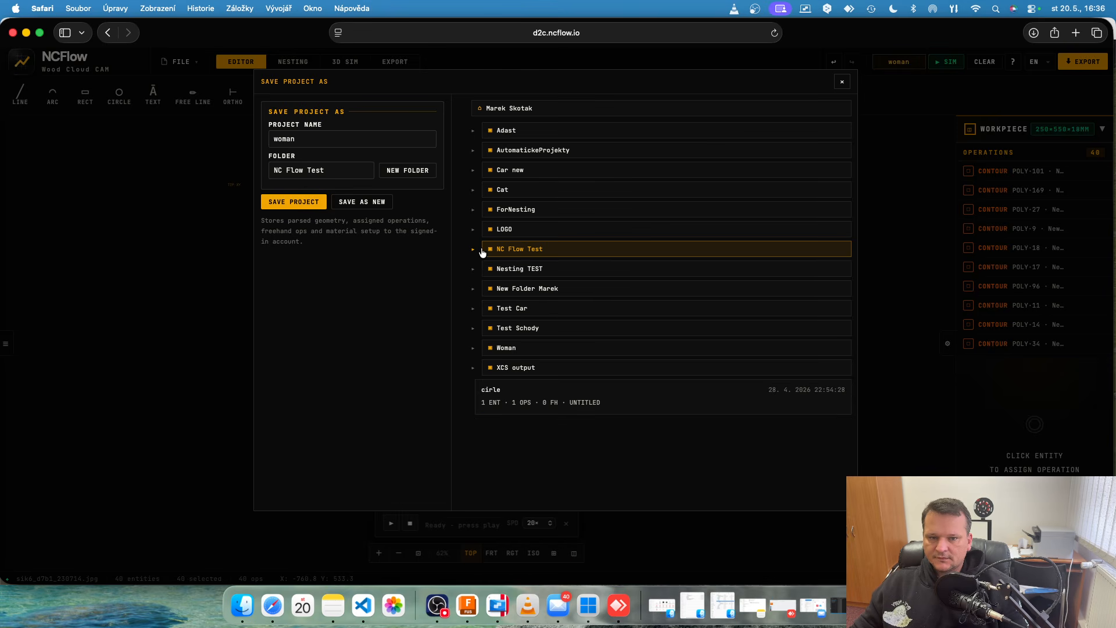
pyautogui.click(842, 82)
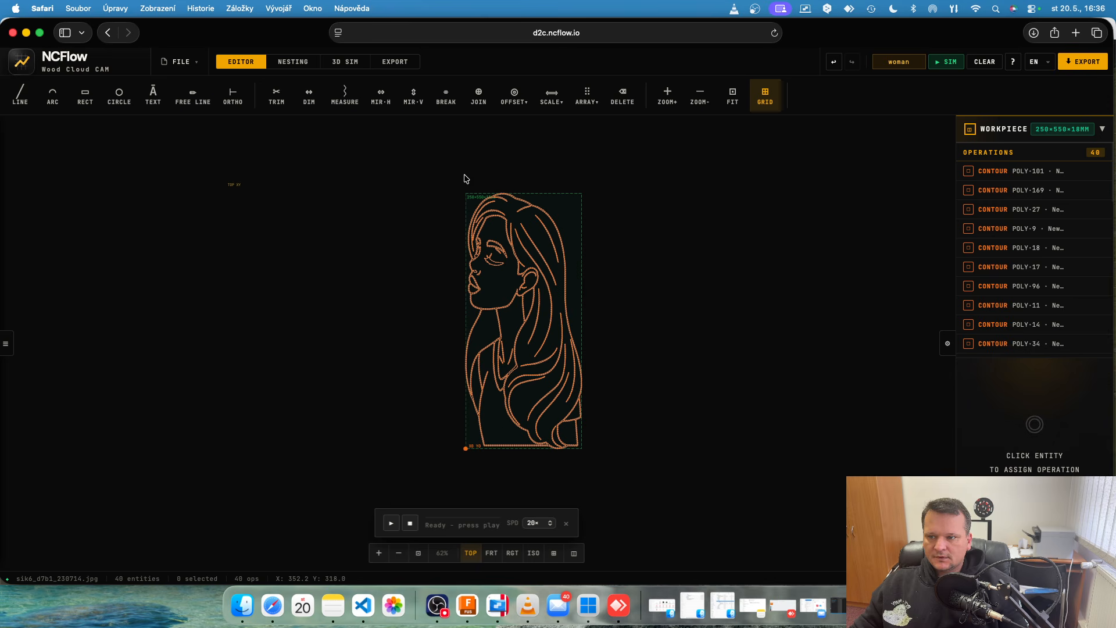
# Step: Create a new blank drawing and manually define its workpiece with a length of 500 mm and a width of 500 mm
pyautogui.click(169, 60)
pyautogui.click(194, 95)
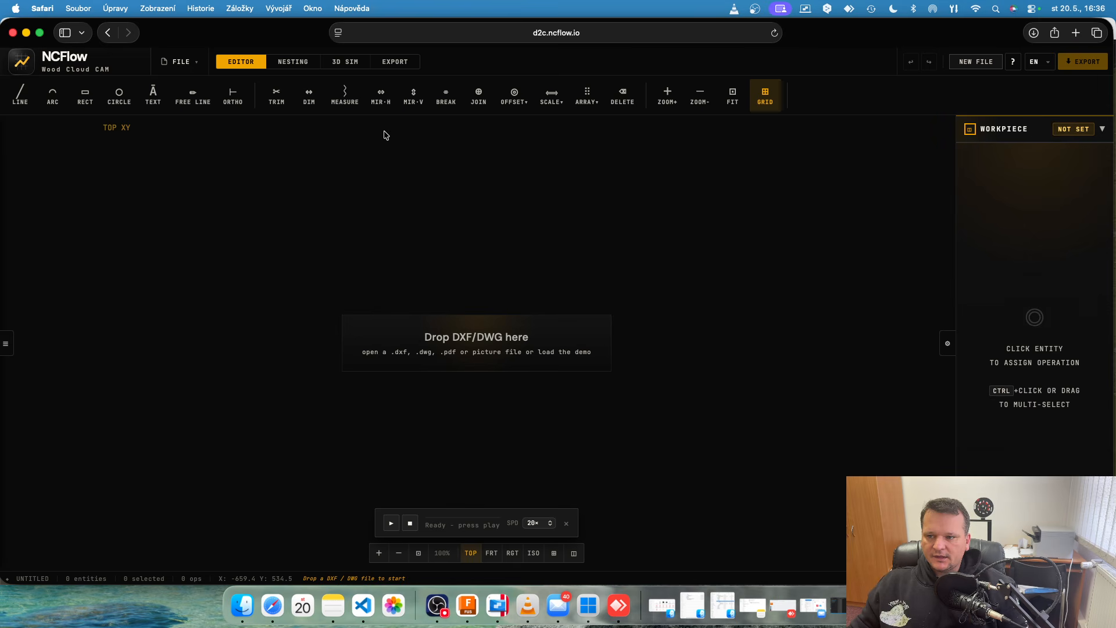
pyautogui.click(1070, 133)
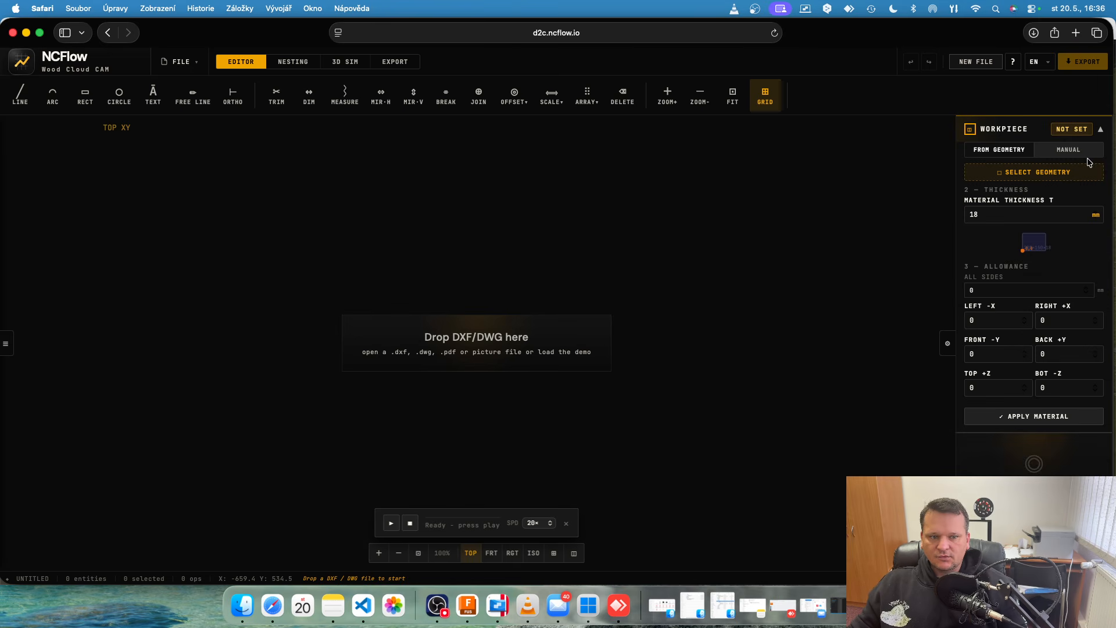
pyautogui.click(1070, 150)
pyautogui.doubleClick(992, 181)
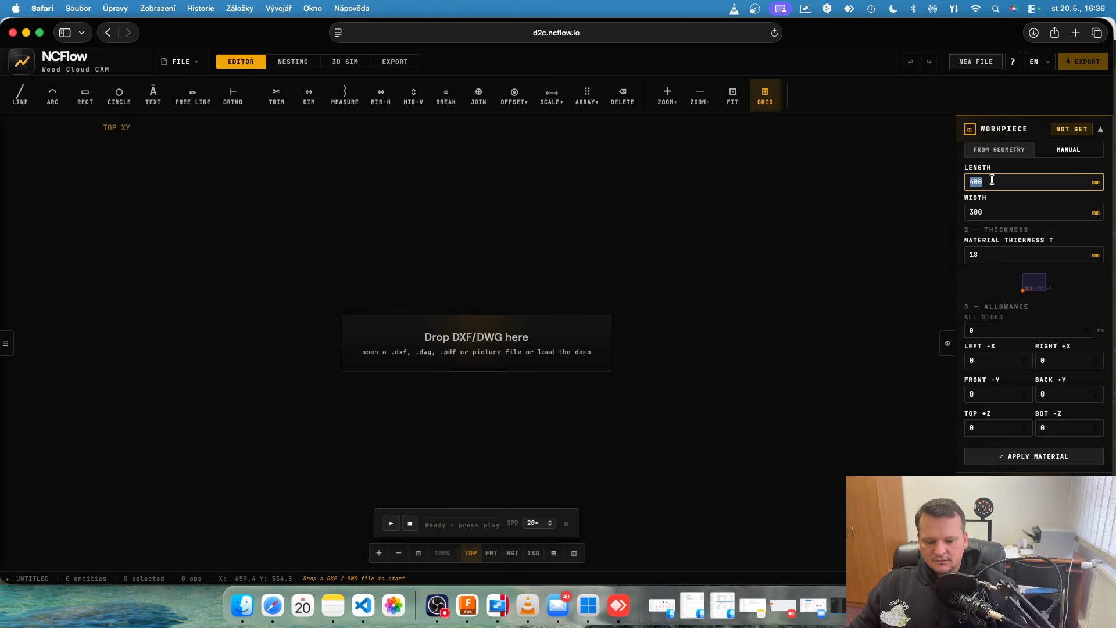
pyautogui.write('500')
pyautogui.press('Tab')
pyautogui.write('500')
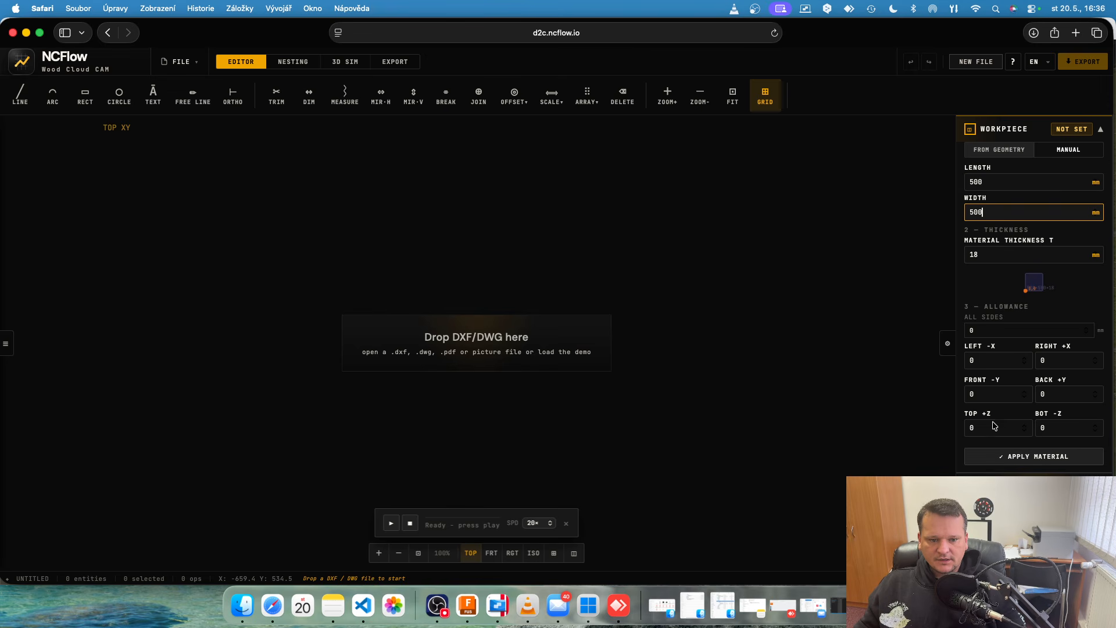
pyautogui.click(1012, 456)
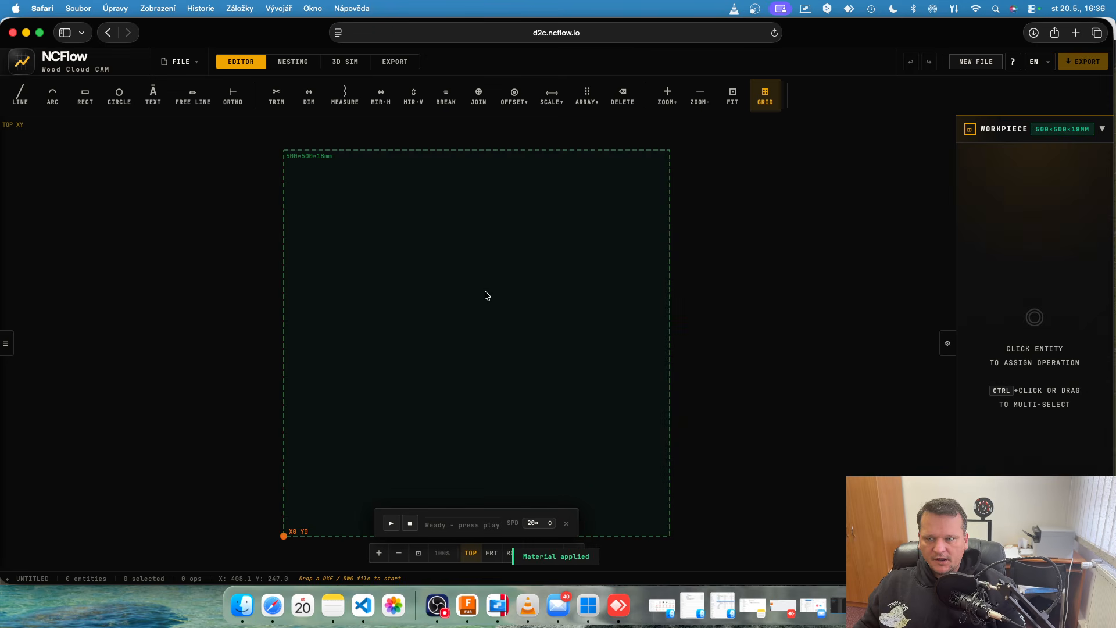
# Step: Draw a wide rectangle across the upper part of the workpiece, with its lower-left corner at about X 50, Y 332 mm
pyautogui.click(85, 96)
pyautogui.click(349, 200)
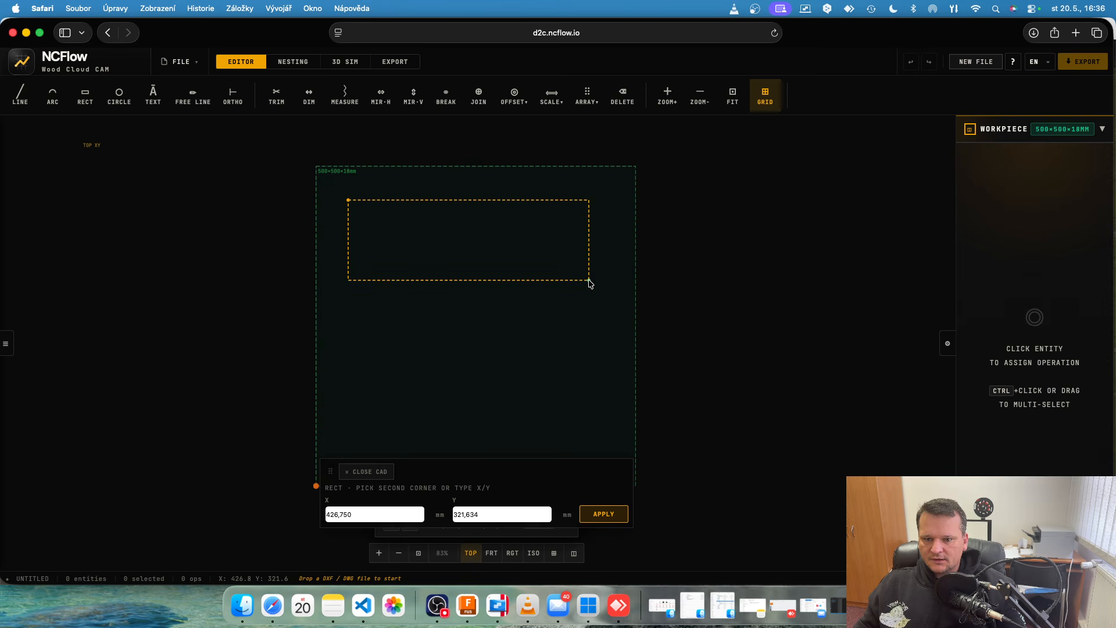
pyautogui.click(596, 274)
pyautogui.rightClick(598, 297)
pyautogui.click(538, 283)
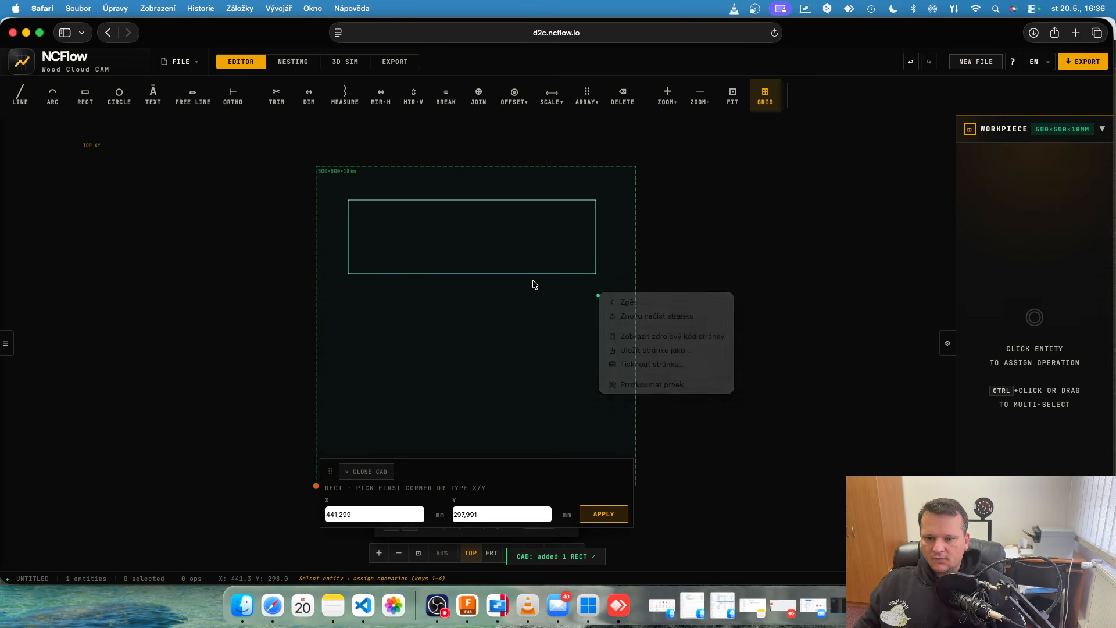
pyautogui.click(429, 242)
pyautogui.press('Escape')
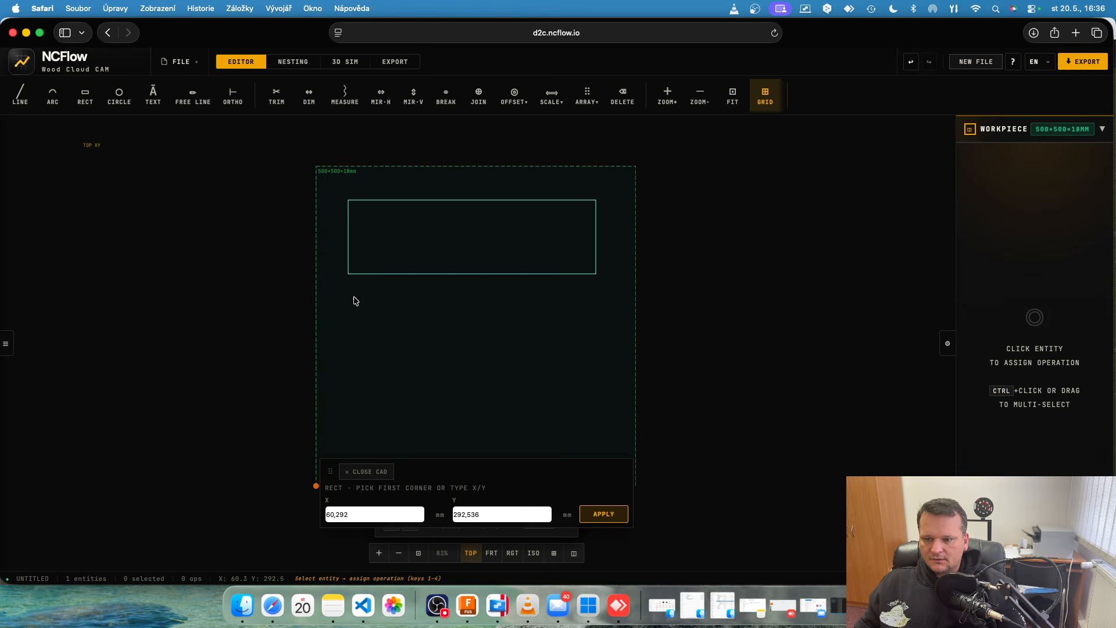
pyautogui.click(367, 472)
# Step: Move the rectangle precisely so that its lower-left corner sits at X 50, Y 300 mm
pyautogui.rightClick(358, 275)
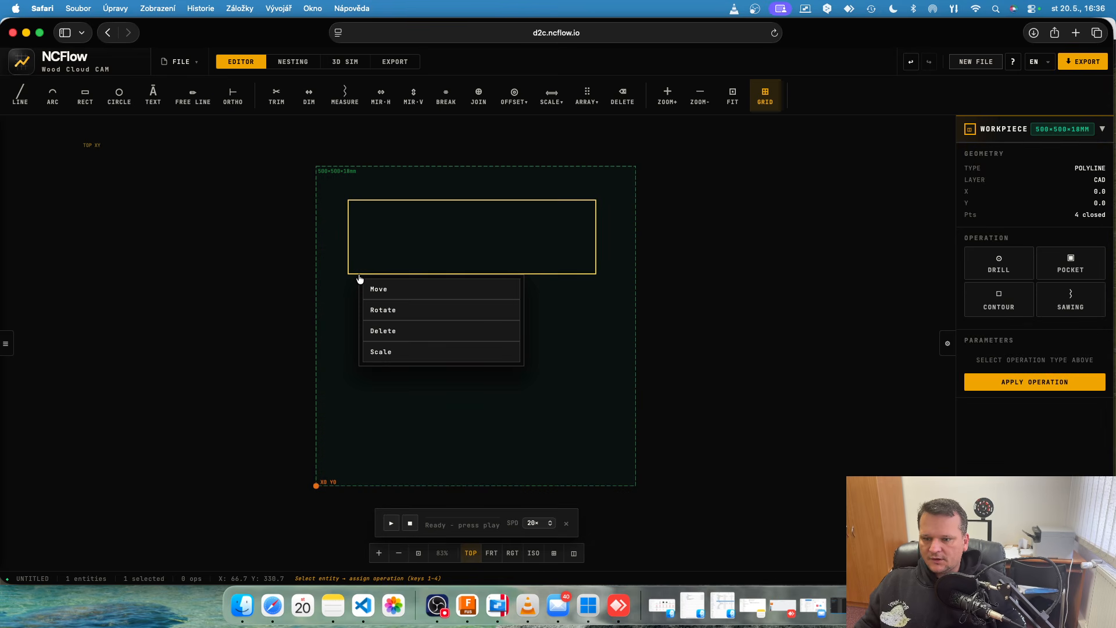
pyautogui.click(379, 289)
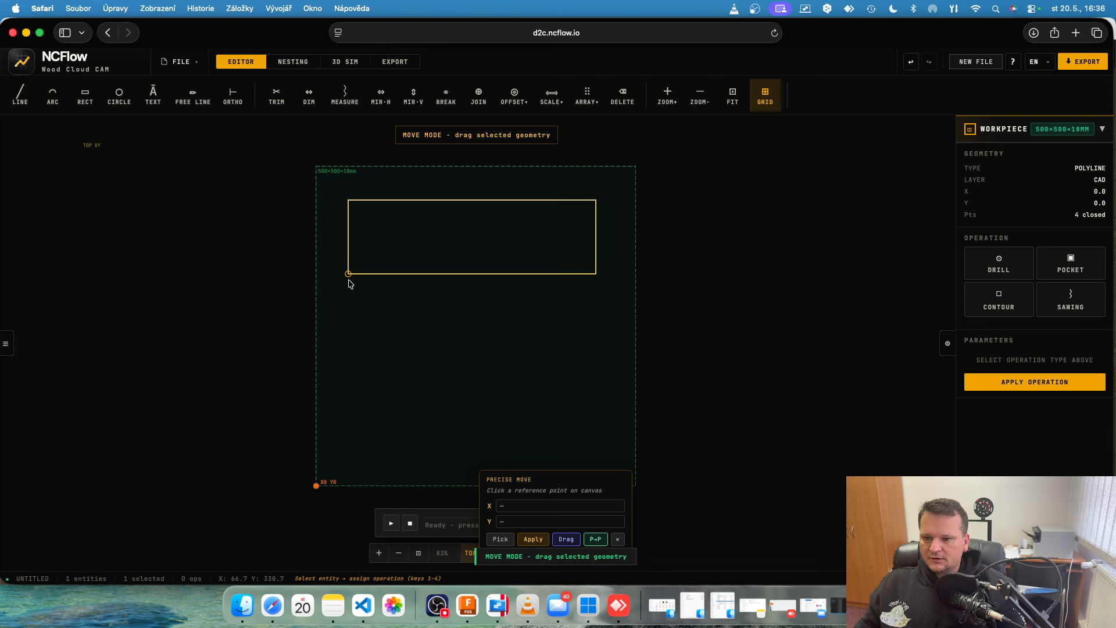
pyautogui.click(349, 280)
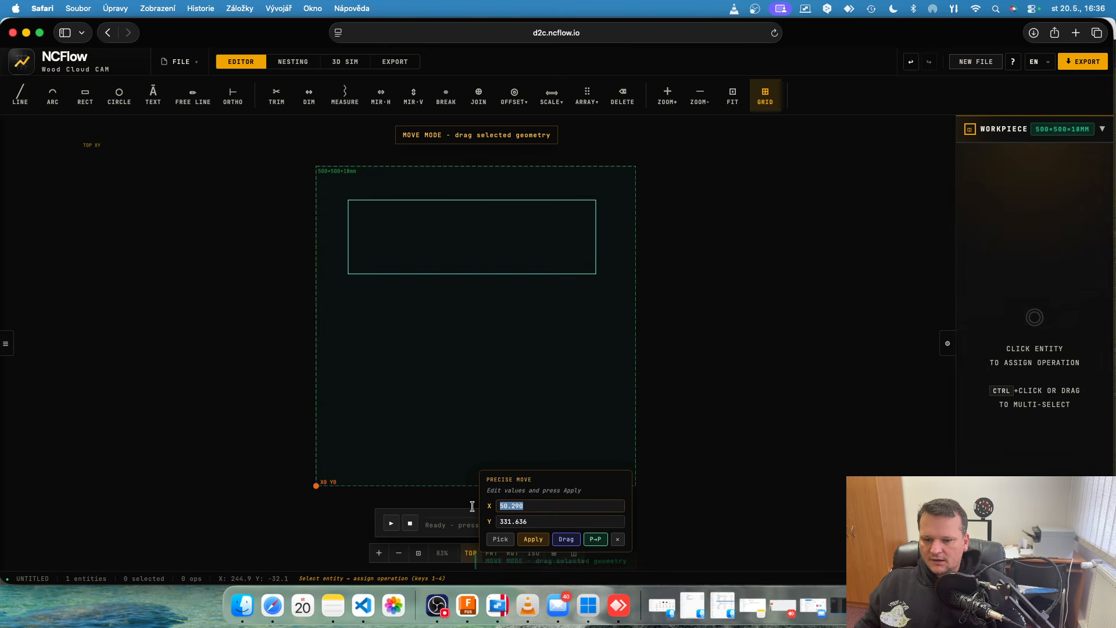
pyautogui.write('50')
pyautogui.press('Tab')
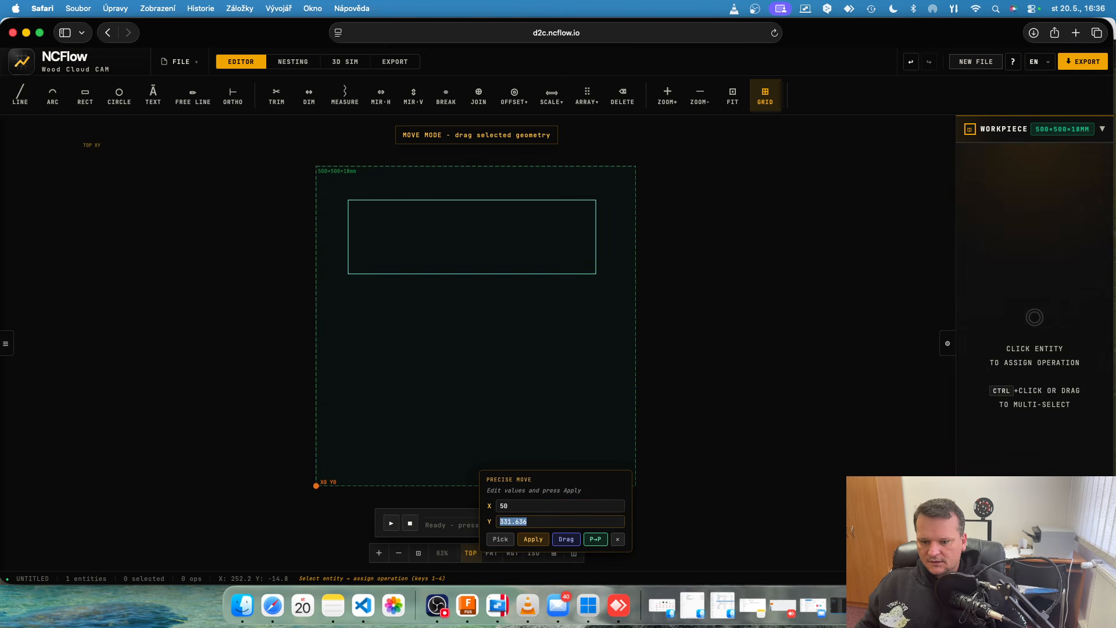
pyautogui.write('300')
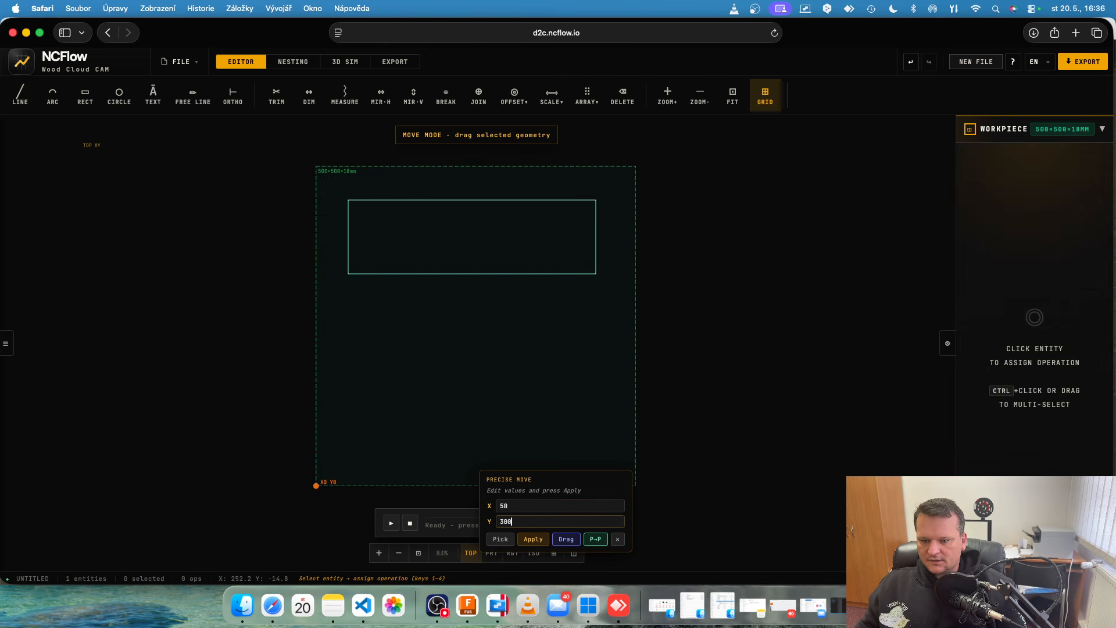
pyautogui.click(533, 539)
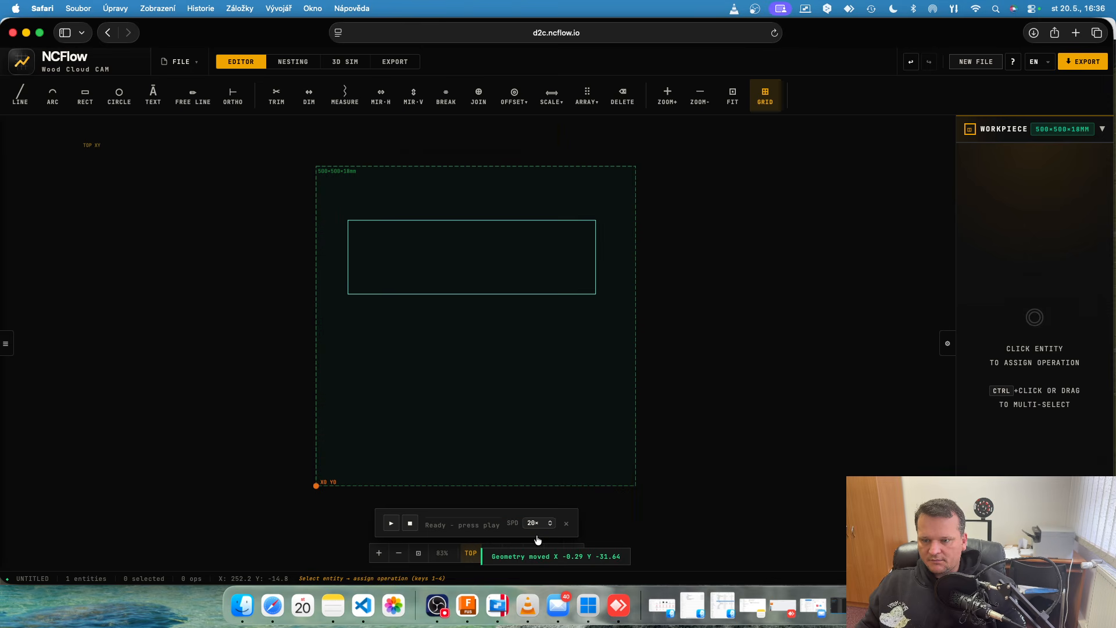
# Step: Draw a circle of 8 mm diameter below the rectangle's left end, centred at about X 70, Y 194 mm
pyautogui.click(119, 95)
pyautogui.click(361, 361)
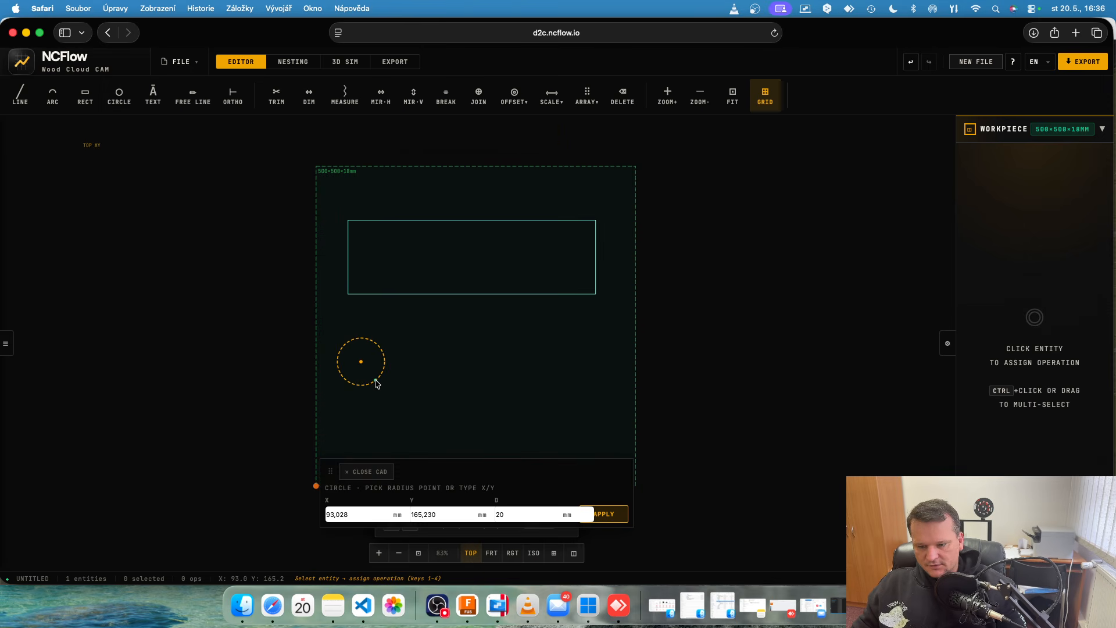
pyautogui.click(509, 512)
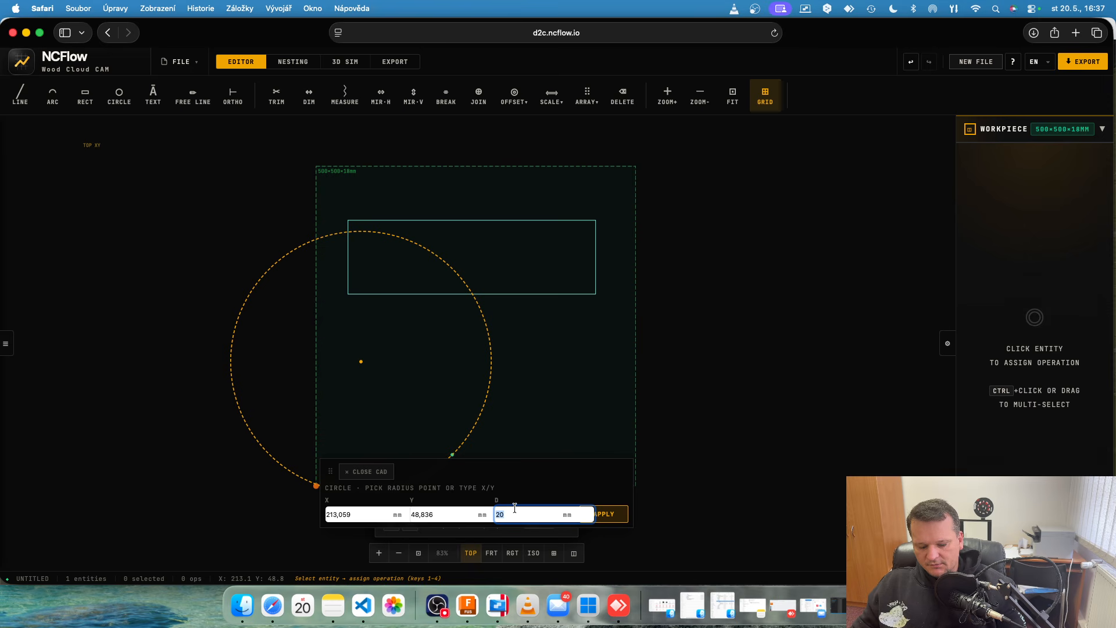
pyautogui.write('8')
pyautogui.press('Return')
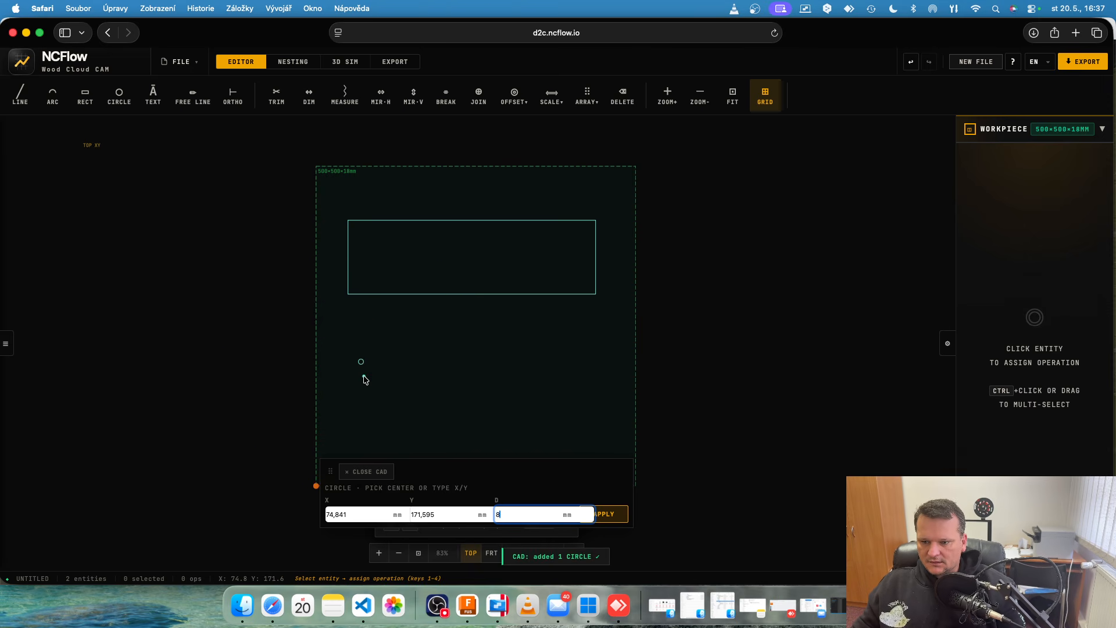
pyautogui.press('Escape')
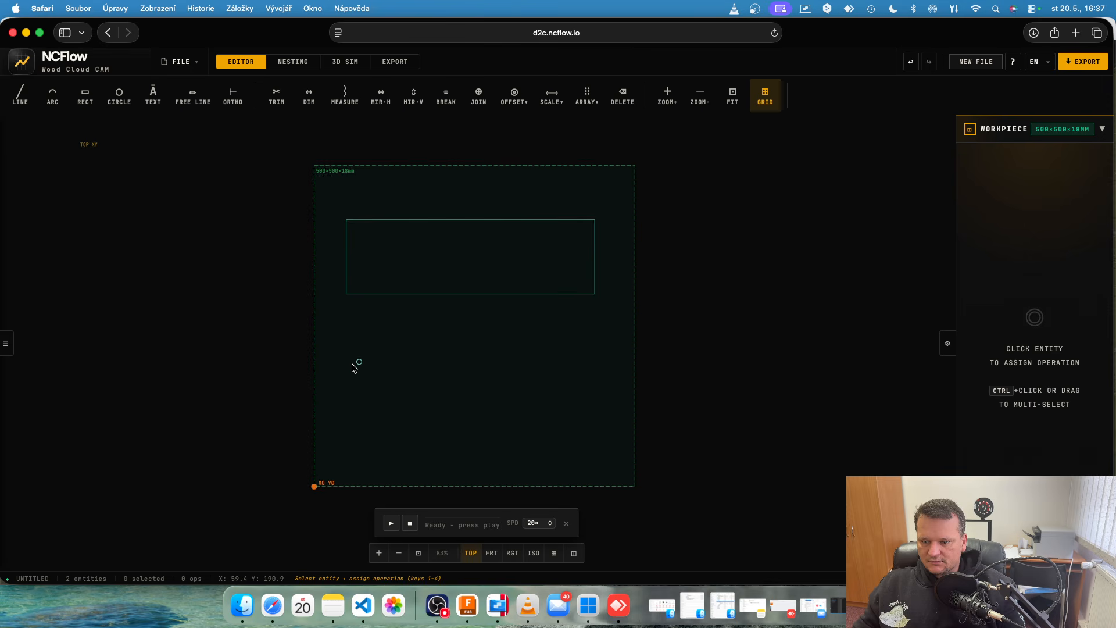
# Step: Move the 8 mm circle precisely so that its centre sits at X 70, Y 200 mm
pyautogui.scroll(3, 355, 367)
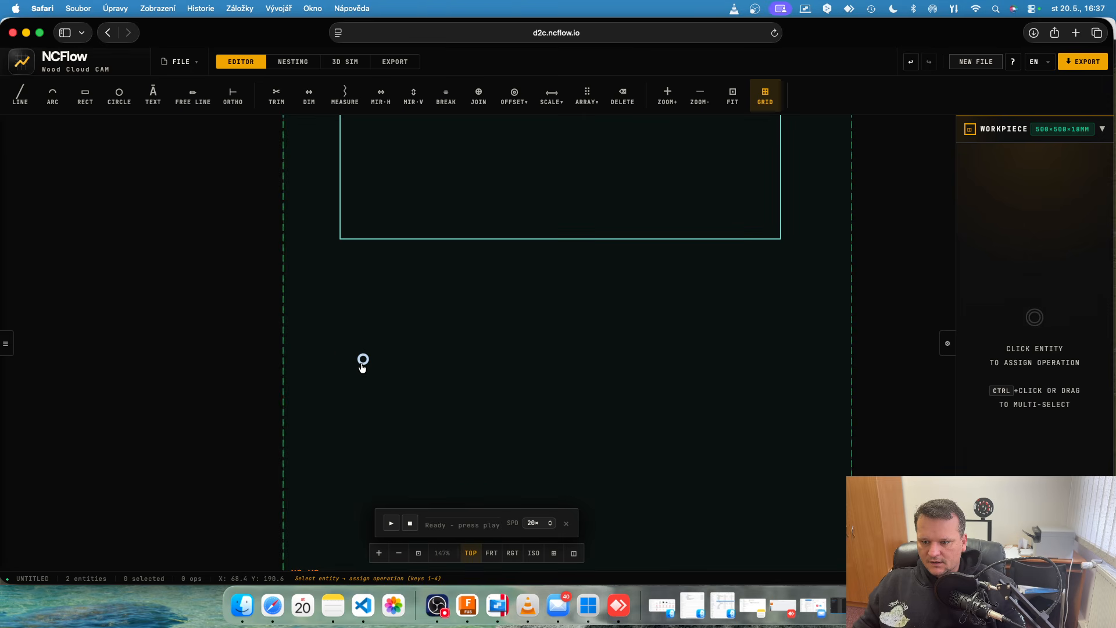
pyautogui.rightClick(362, 361)
pyautogui.click(374, 378)
pyautogui.scroll(2, 342, 347)
pyautogui.scroll(5, 342, 349)
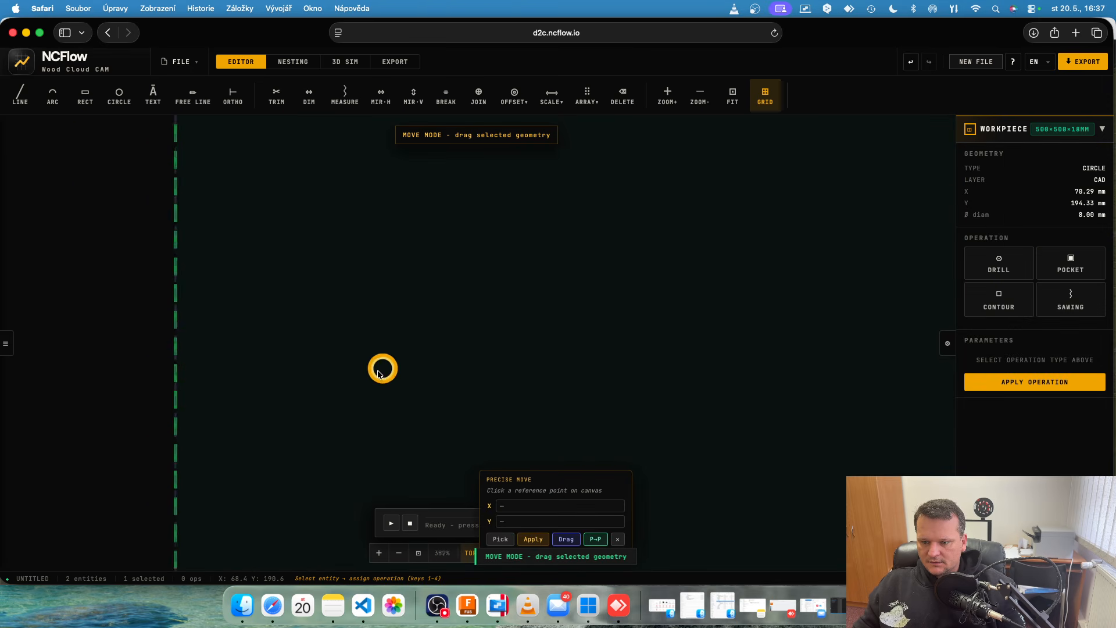
pyautogui.click(384, 367)
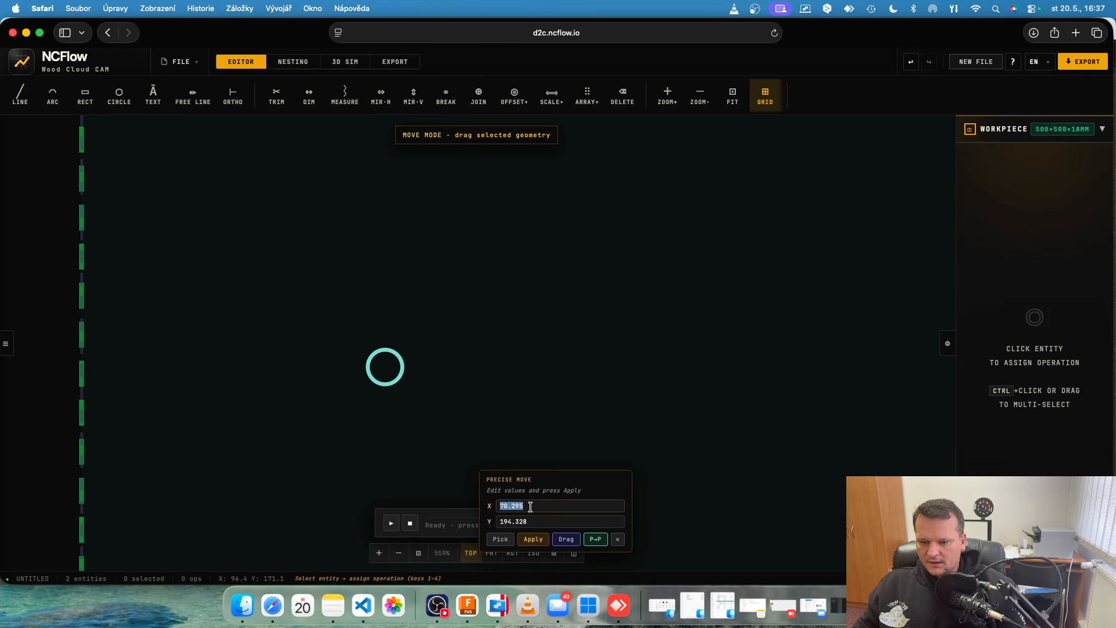
pyautogui.write('70')
pyautogui.press('Tab')
pyautogui.write('2')
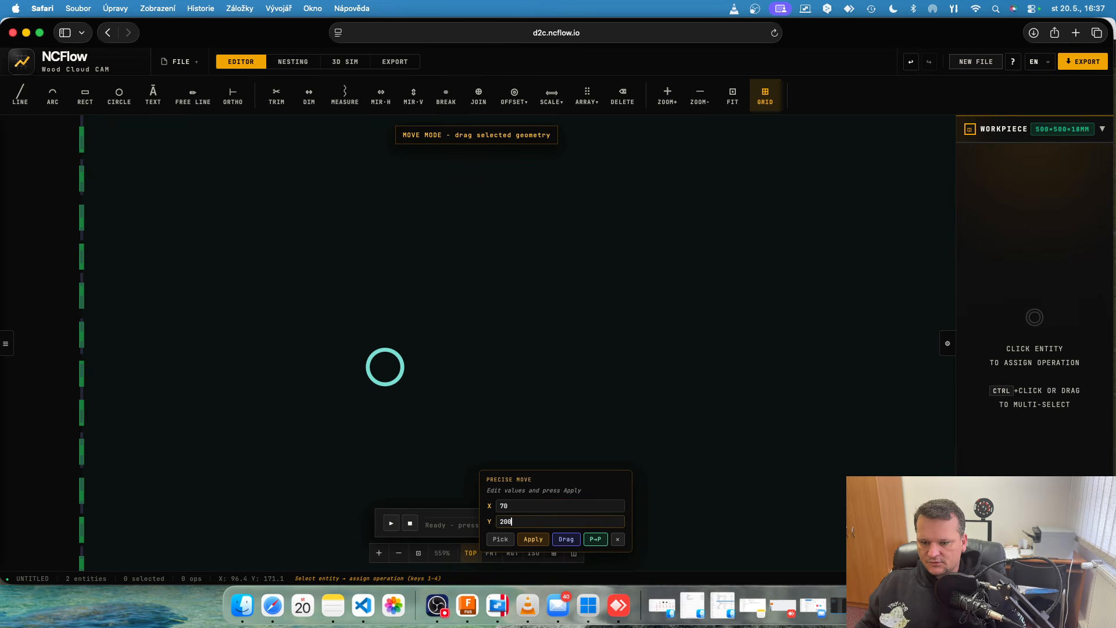
pyautogui.click(533, 539)
# Step: Create a linear array of the 8 mm circle with a count of 10 and an X step of 32 mm
pyautogui.scroll(-6, 481, 308)
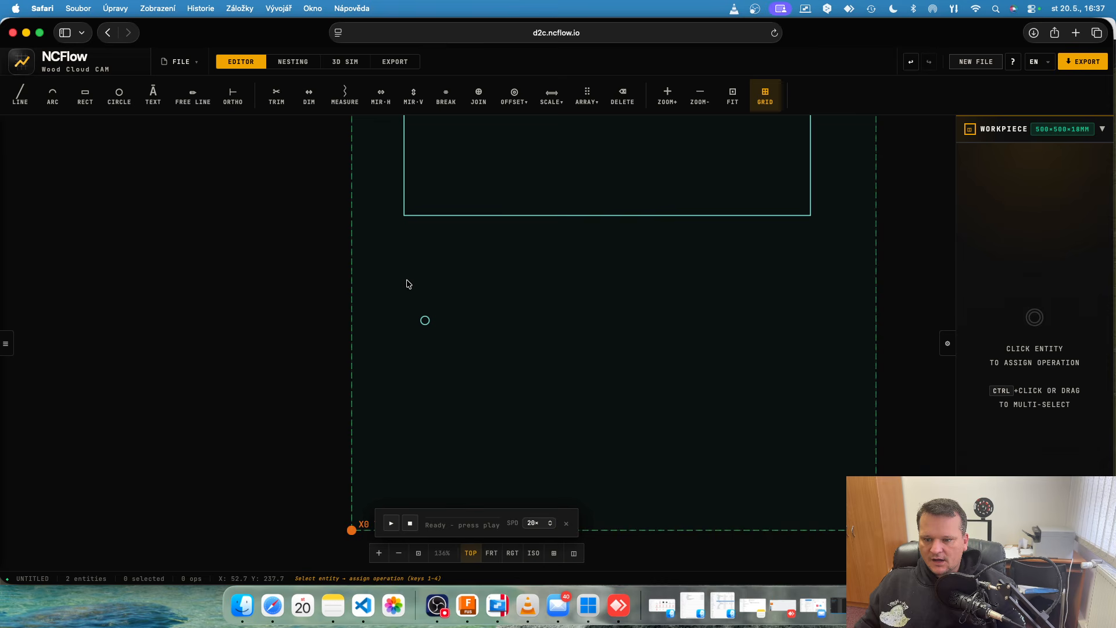
pyautogui.moveTo(388, 283); pyautogui.dragTo(475, 383)
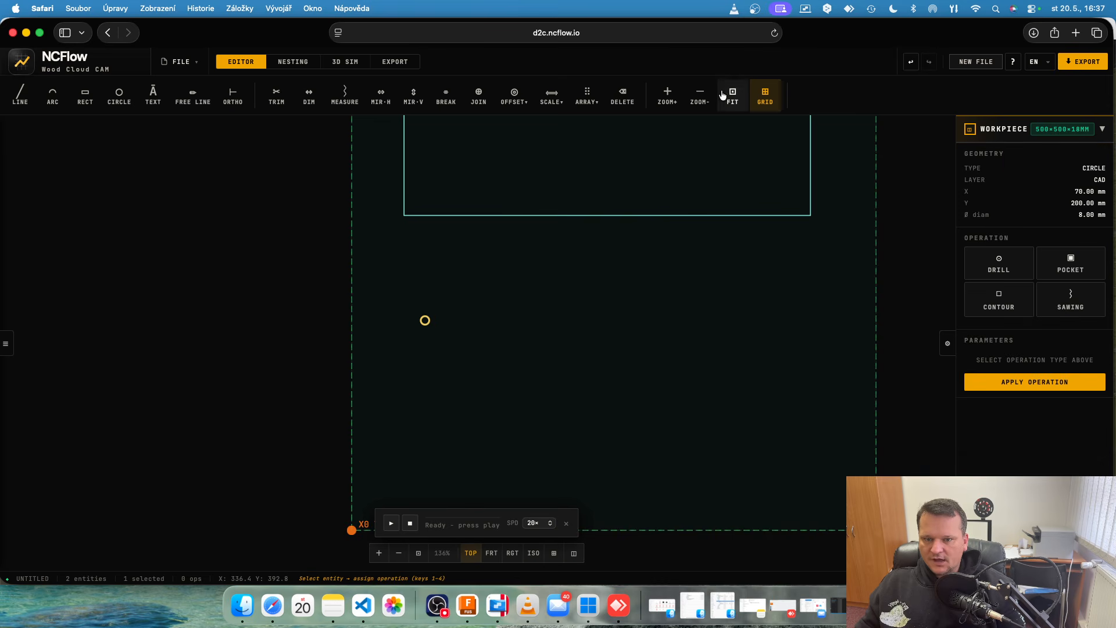
pyautogui.click(587, 96)
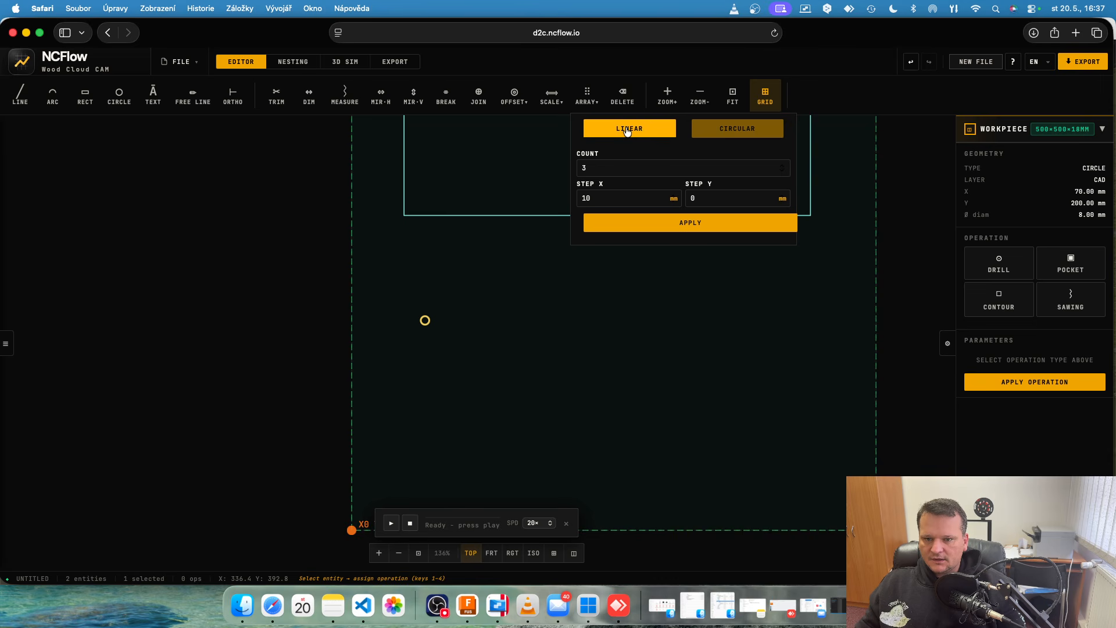
pyautogui.doubleClick(603, 168)
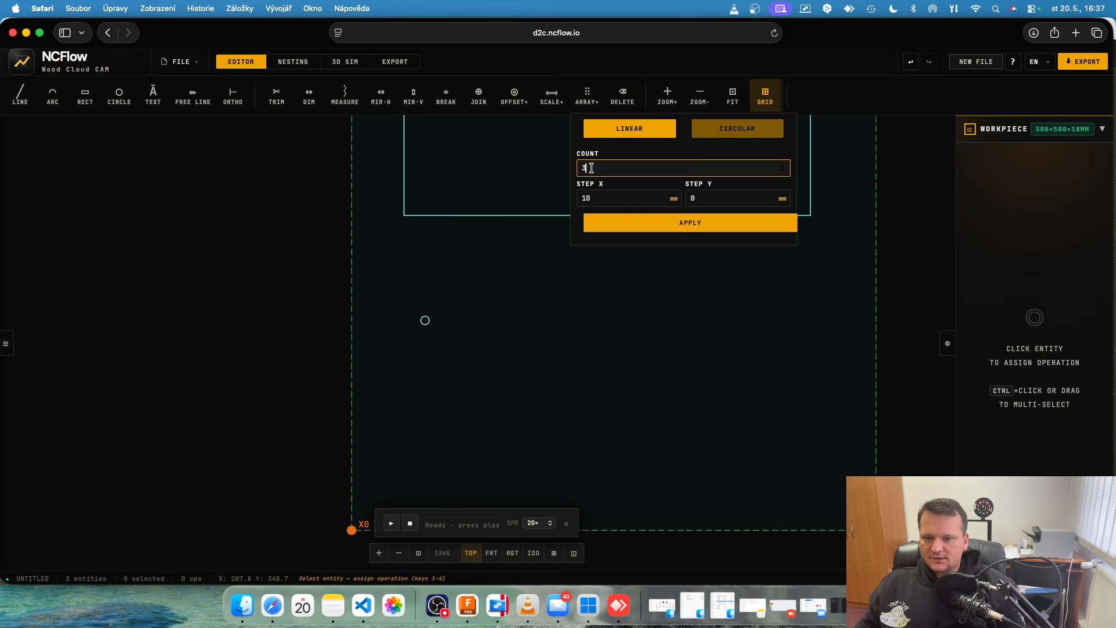
pyautogui.press('BackSpace')
pyautogui.write('10')
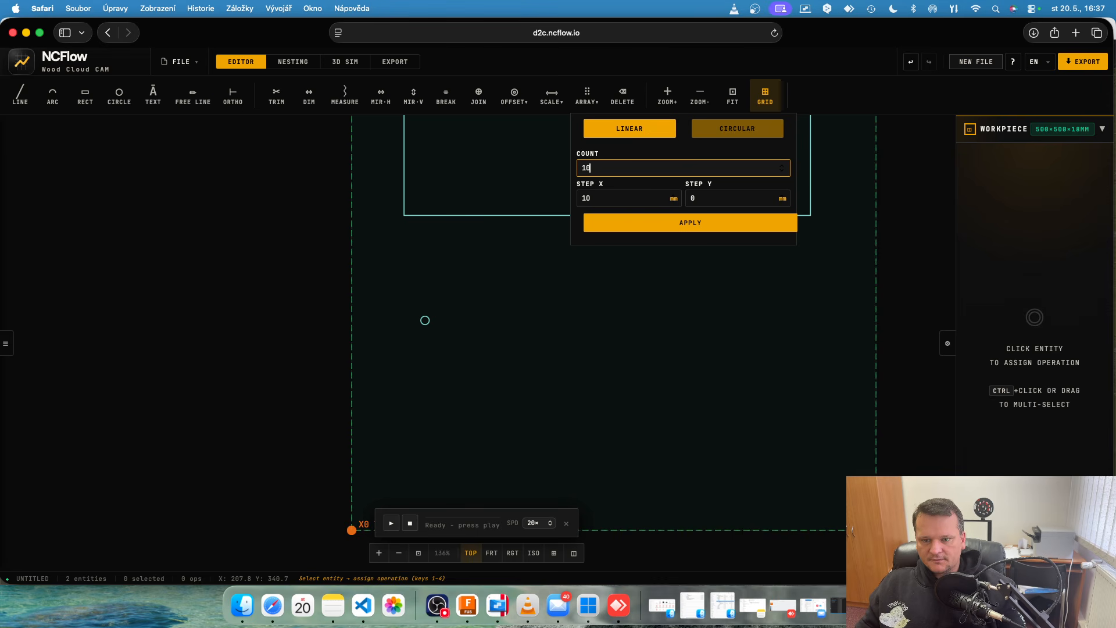
pyautogui.click(615, 206)
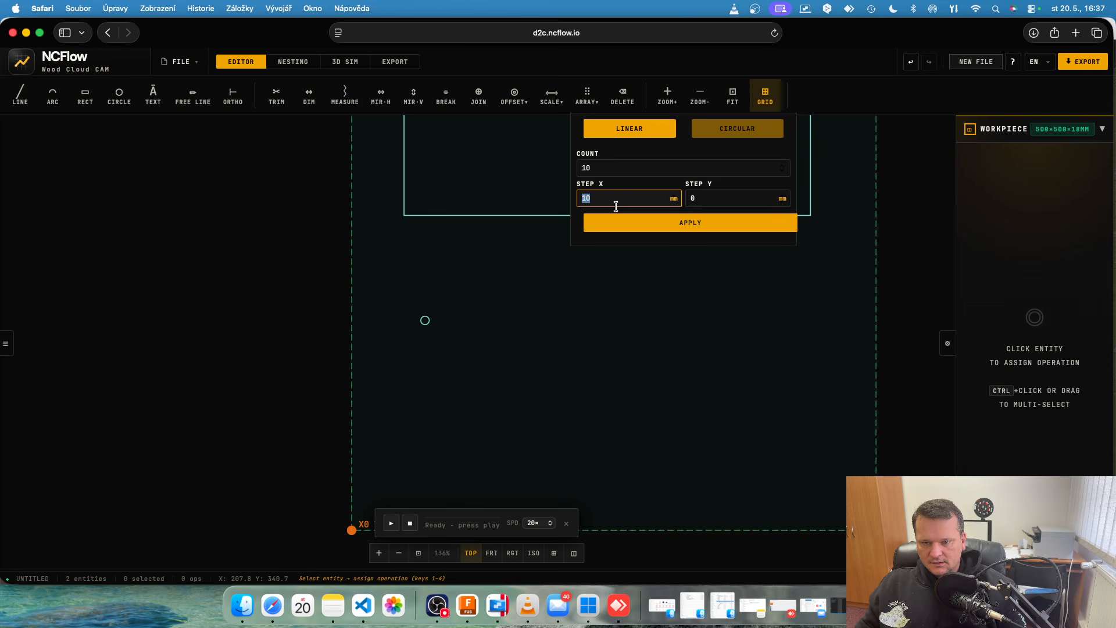
pyautogui.write('32')
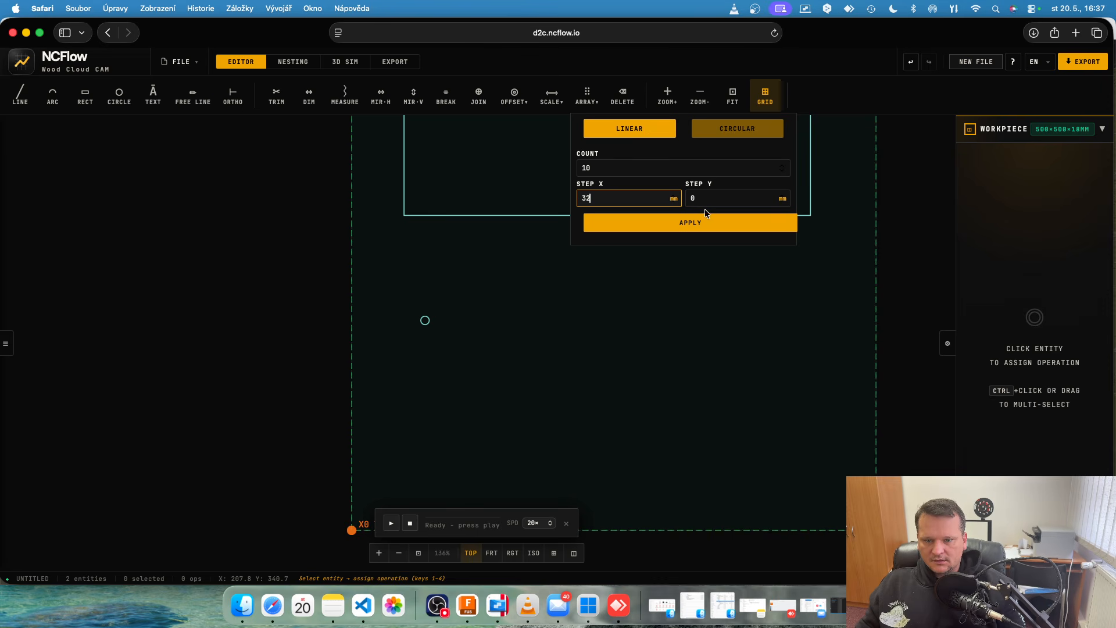
pyautogui.click(674, 229)
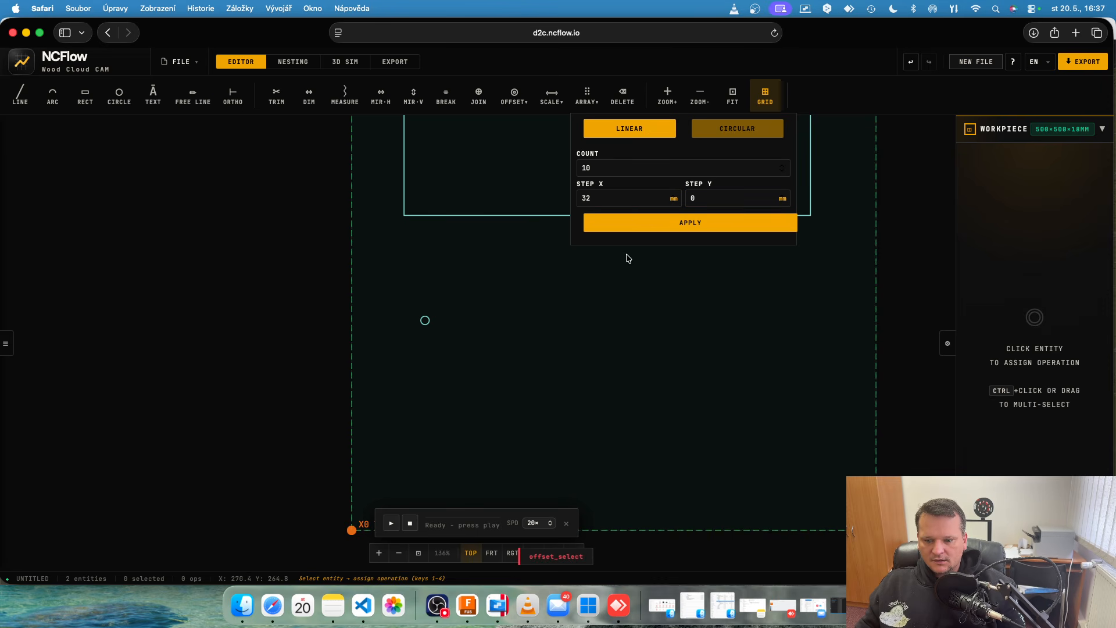
pyautogui.click(425, 321)
pyautogui.click(649, 227)
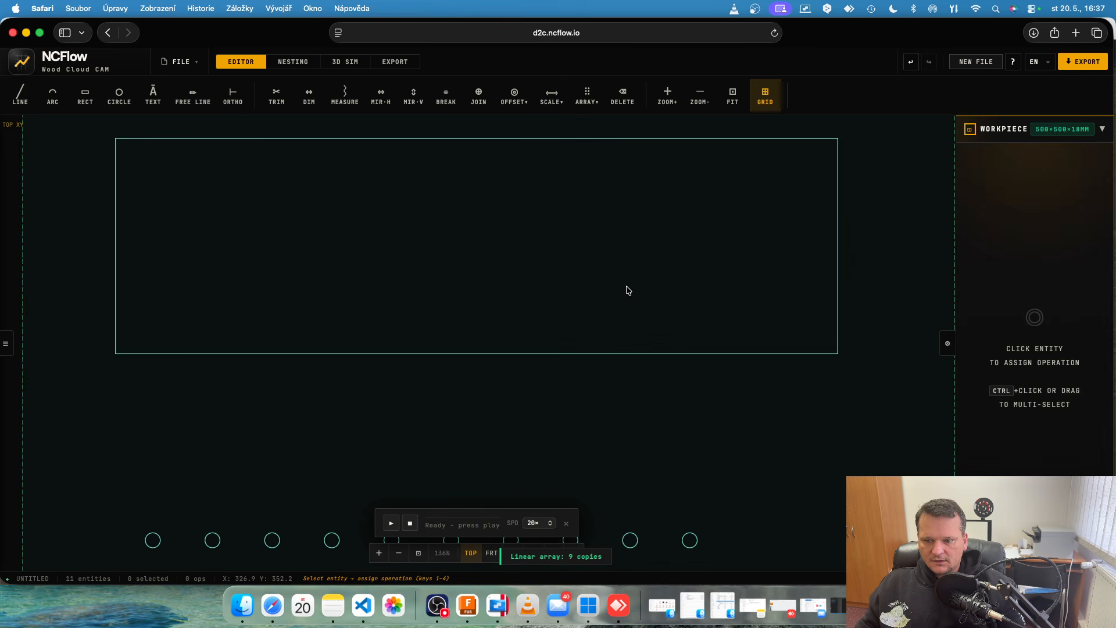
# Step: Assign a drilling operation with an 8 mm tool diameter to all ten circles in the row
pyautogui.scroll(-5, 641, 284)
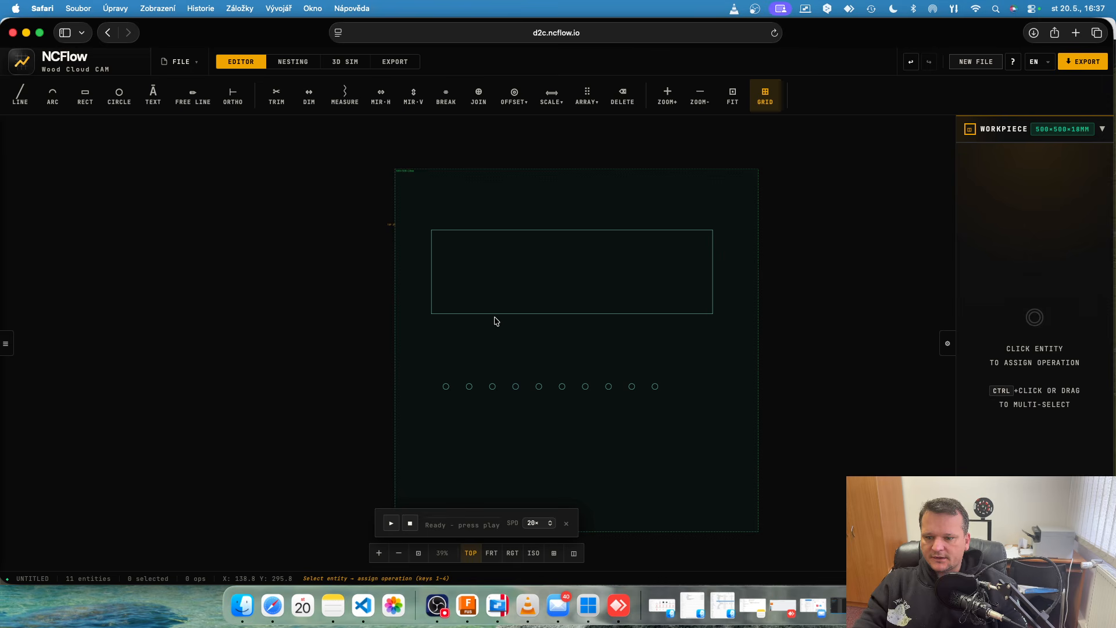
pyautogui.moveTo(414, 361); pyautogui.dragTo(681, 416)
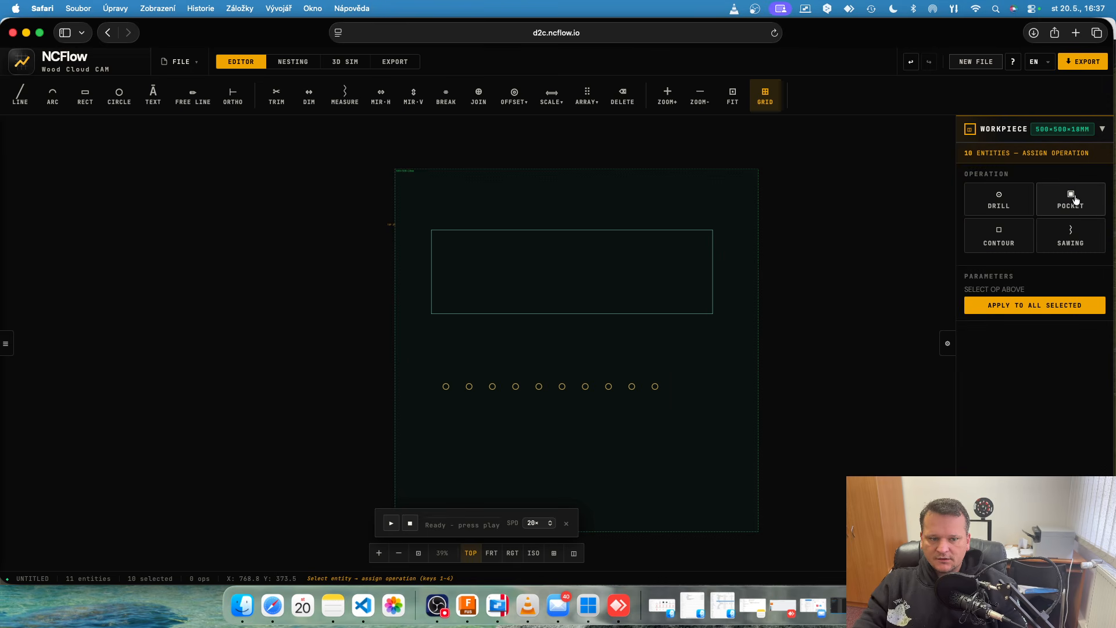
pyautogui.click(974, 205)
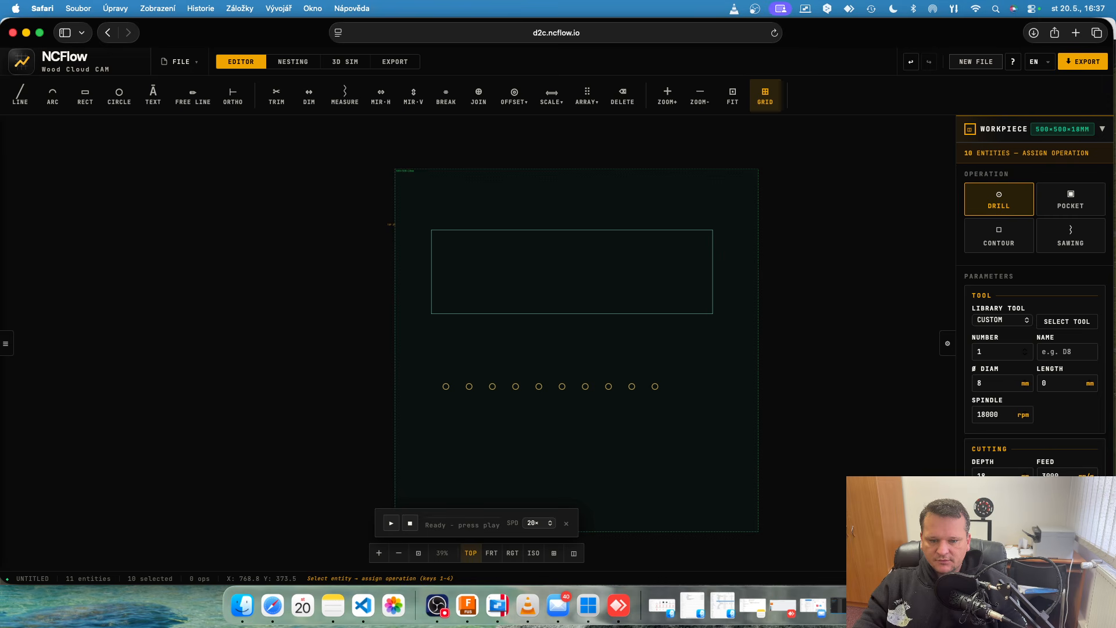
# Step: Assign a contour operation to the rectangle using library tool T23 TOOL1, a 5 mm flat mill, with the cutting side set to Right G42
pyautogui.click(449, 233)
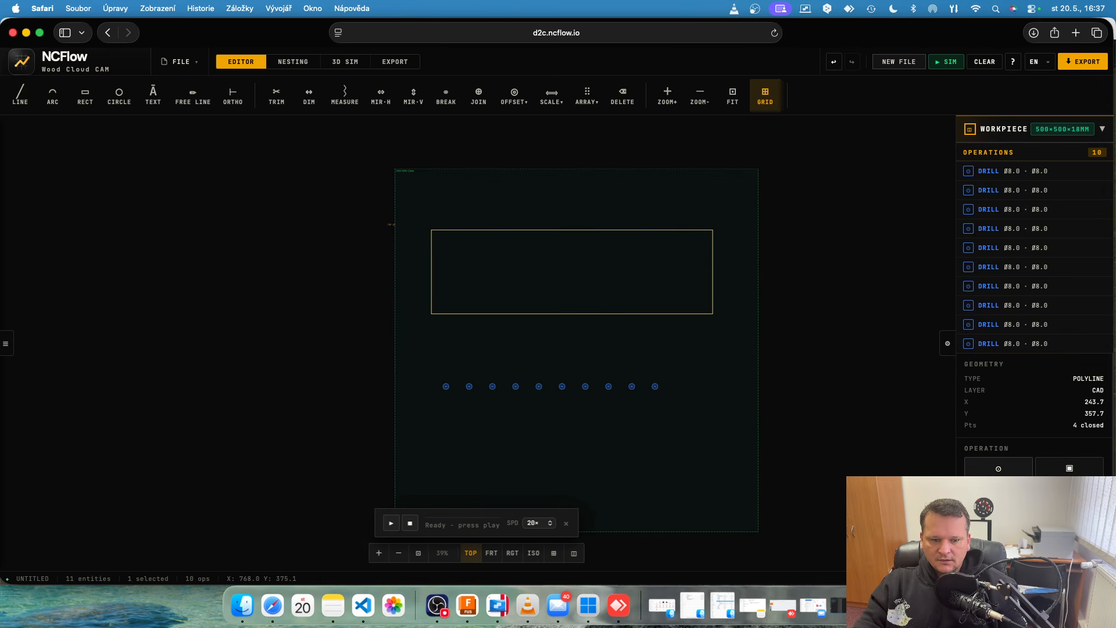
pyautogui.scroll(-5, 1035, 407)
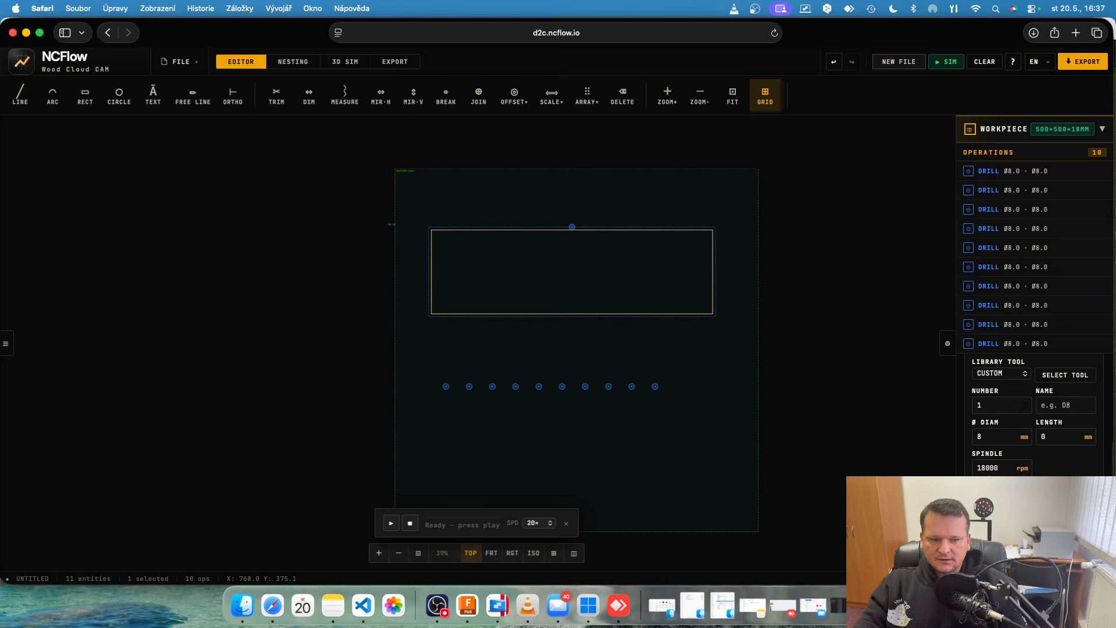
pyautogui.click(1063, 376)
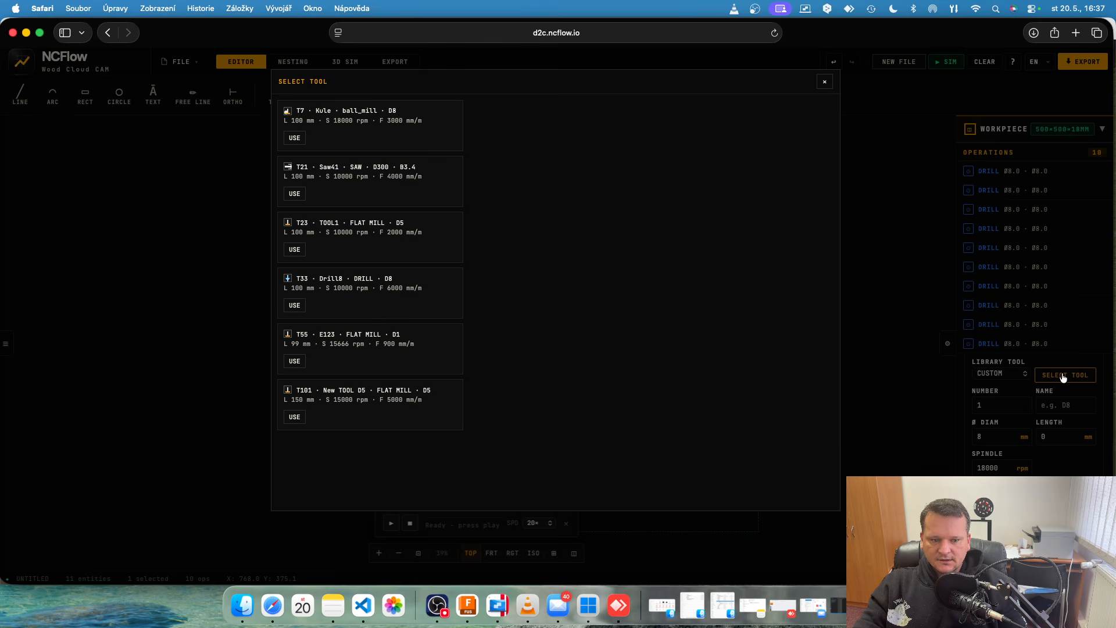
pyautogui.click(295, 249)
pyautogui.scroll(-2, 1021, 450)
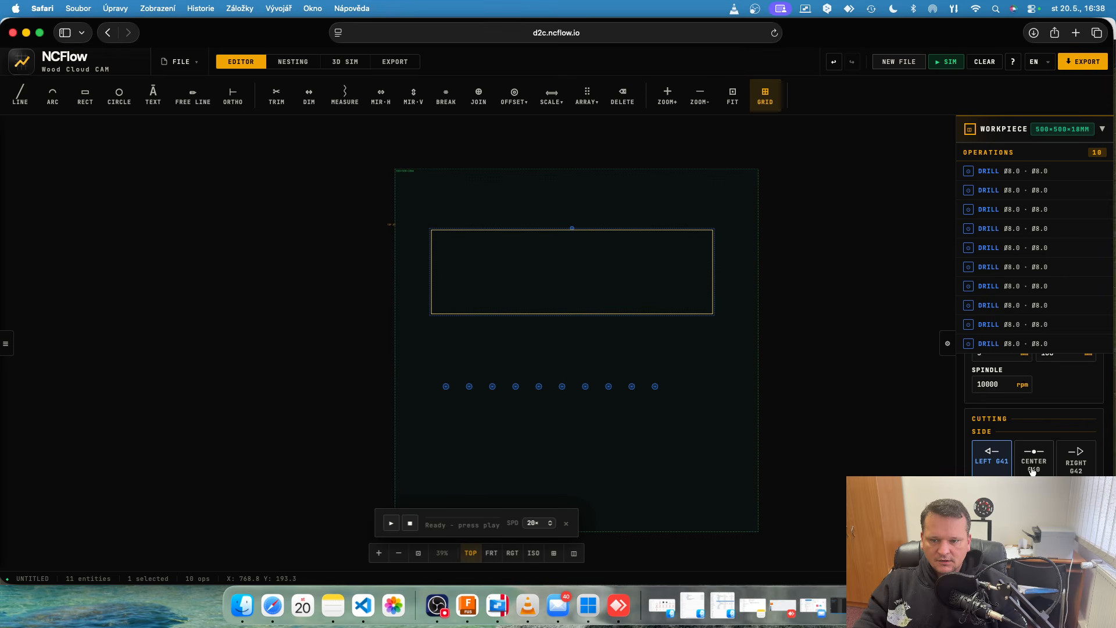
pyautogui.click(1073, 465)
pyautogui.click(987, 462)
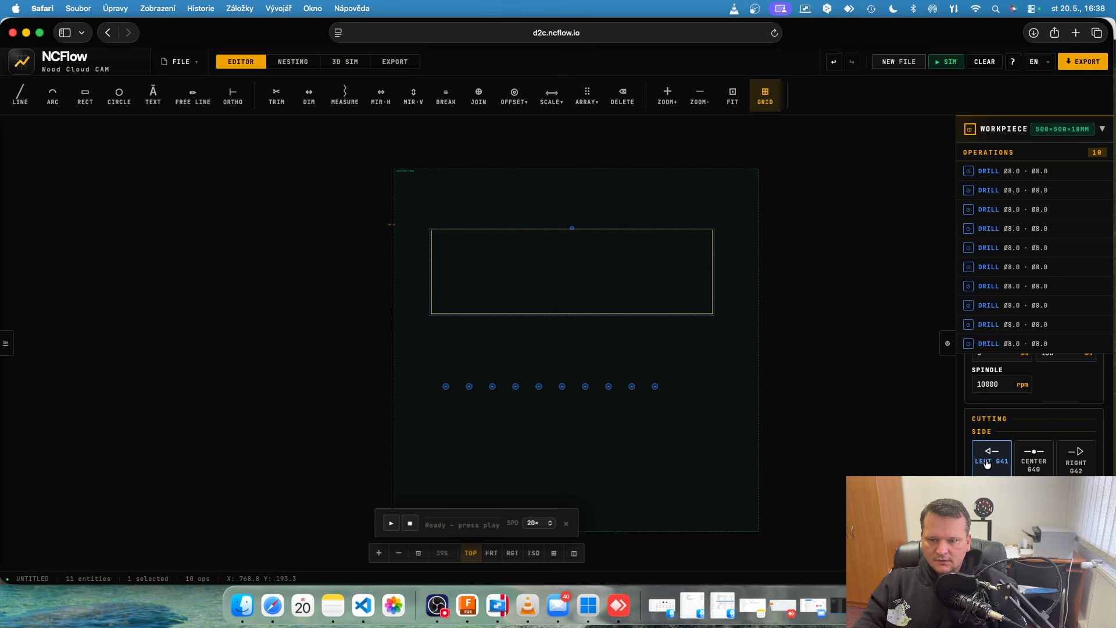
pyautogui.scroll(-1, 1039, 464)
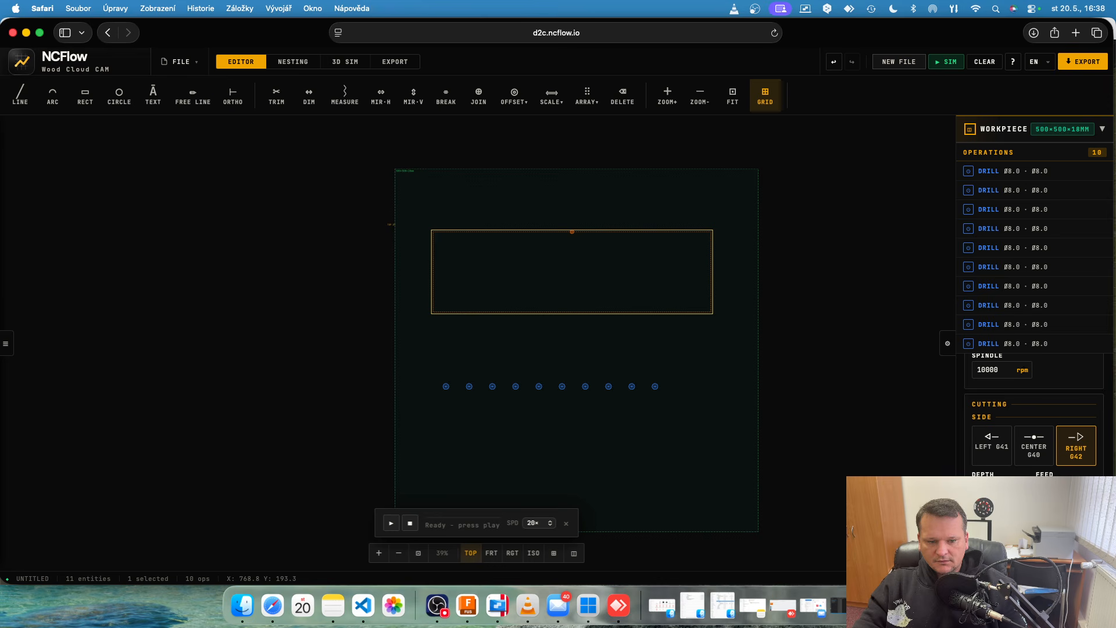
pyautogui.click(1035, 494)
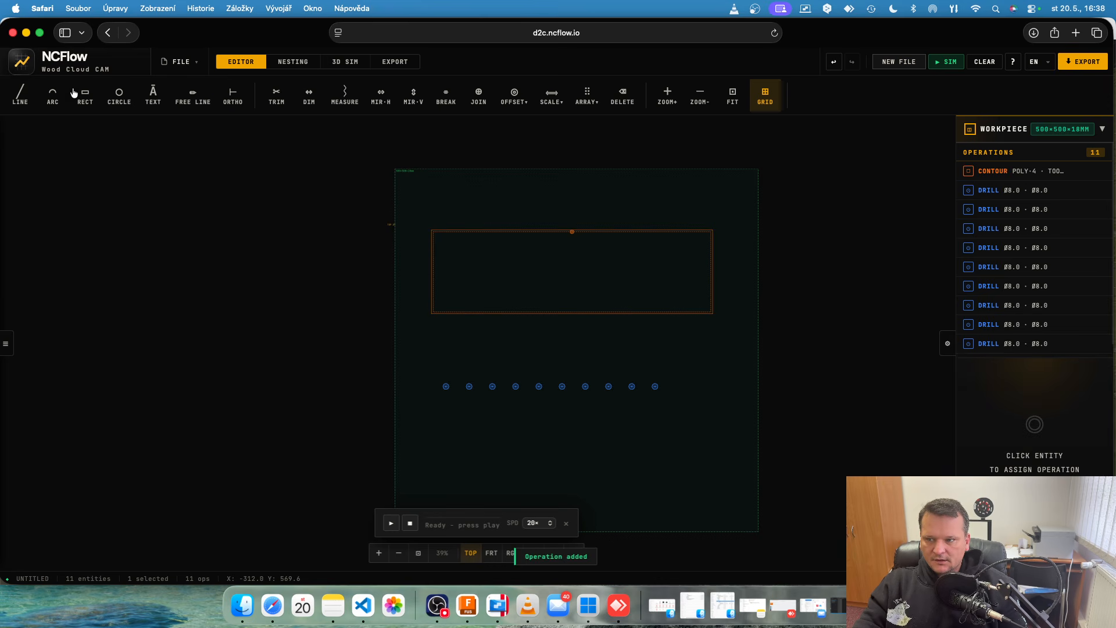
# Step: Save the project as ForNesting in the NC Flow Test folder and check the folder's contents
pyautogui.click(177, 62)
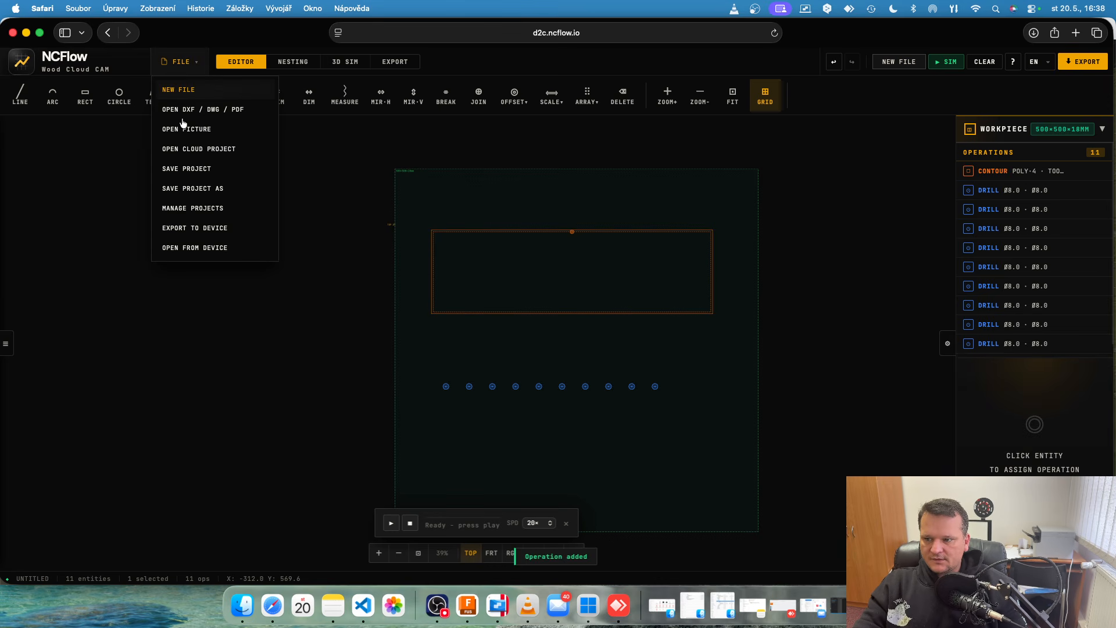
pyautogui.click(186, 169)
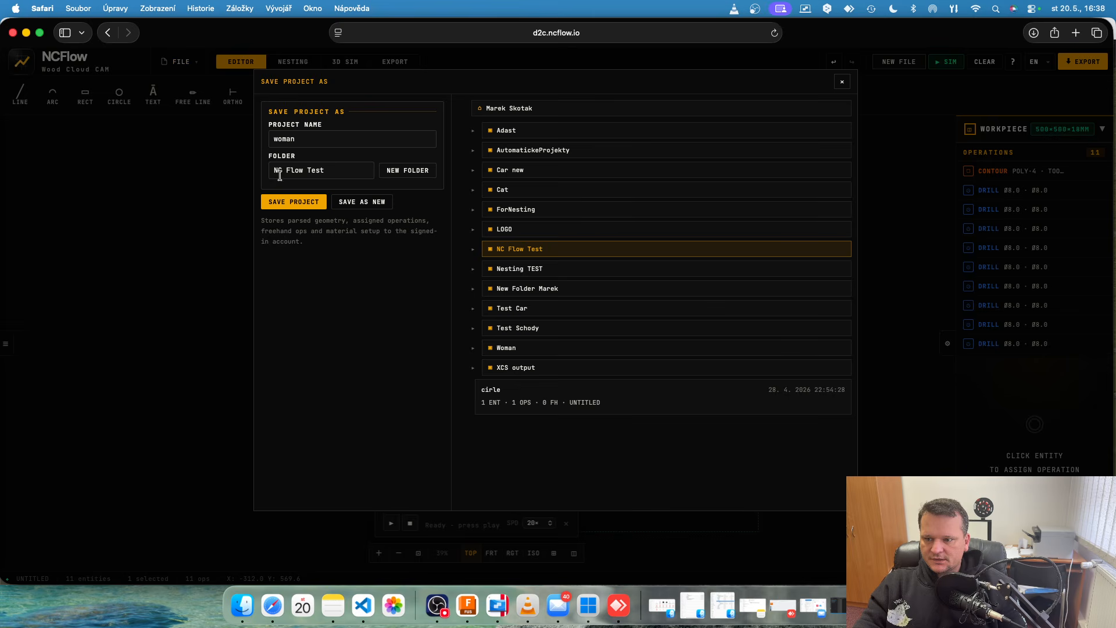
pyautogui.doubleClick(318, 137)
pyautogui.write('ForNesting')
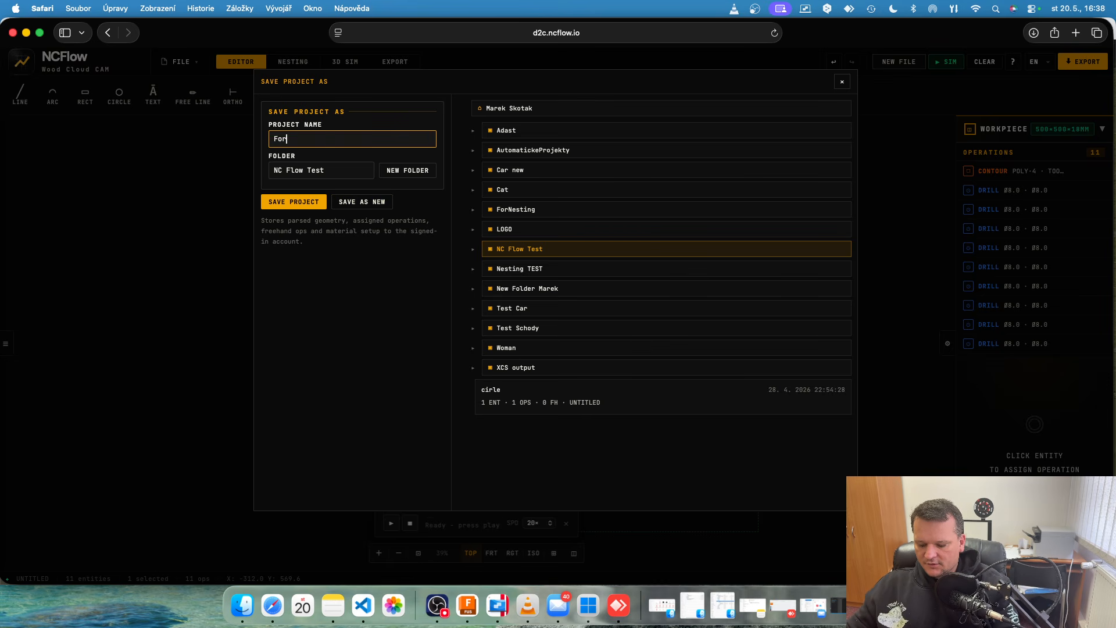
pyautogui.click(287, 201)
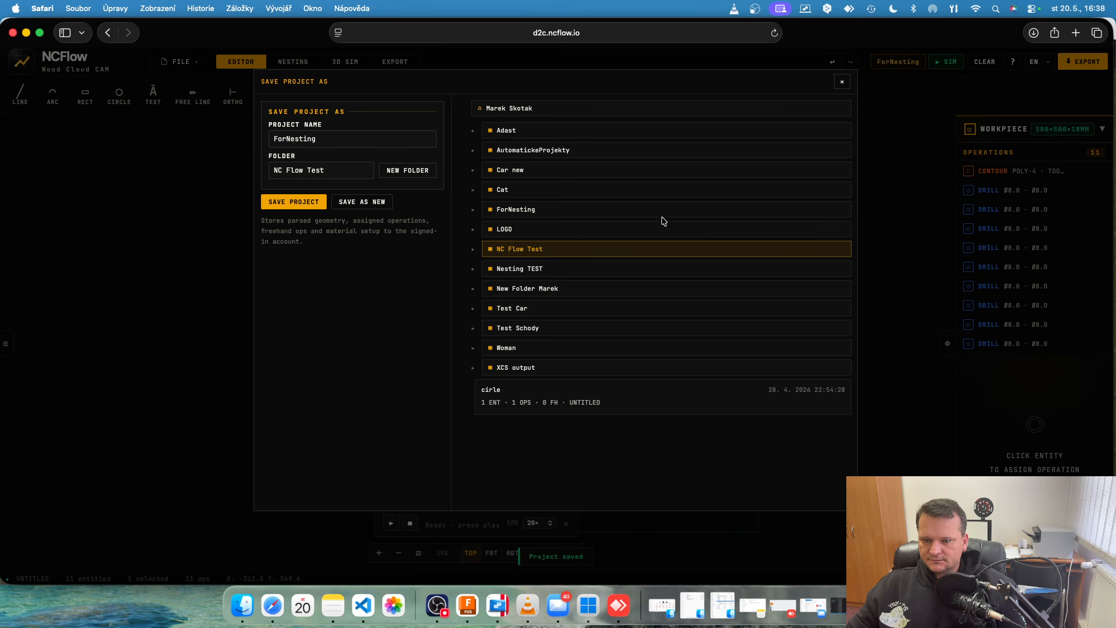
pyautogui.click(473, 250)
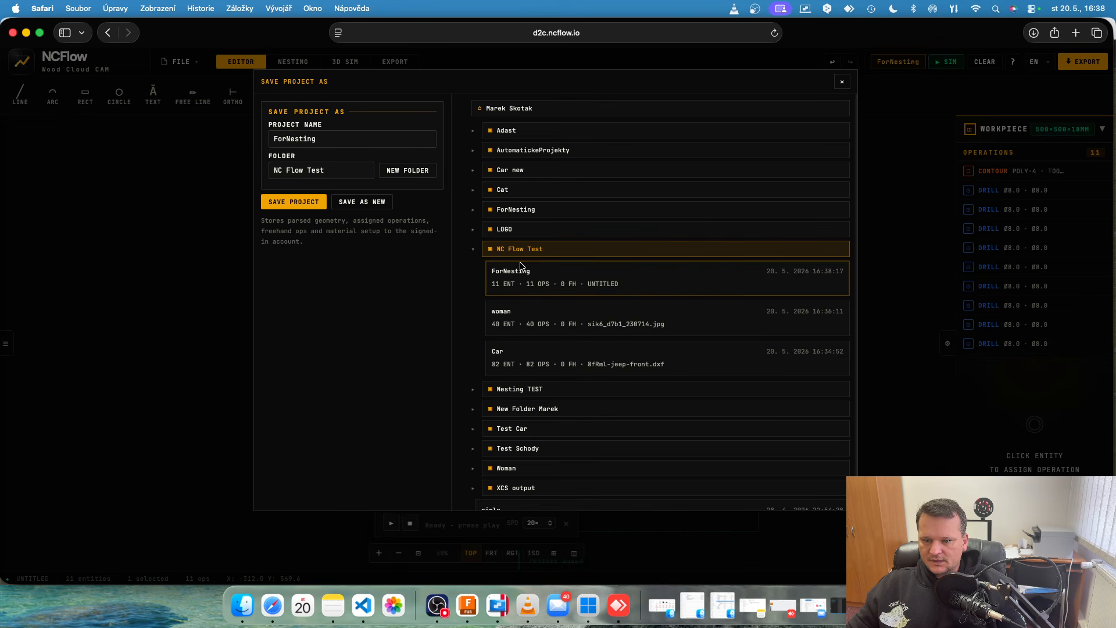
pyautogui.click(842, 82)
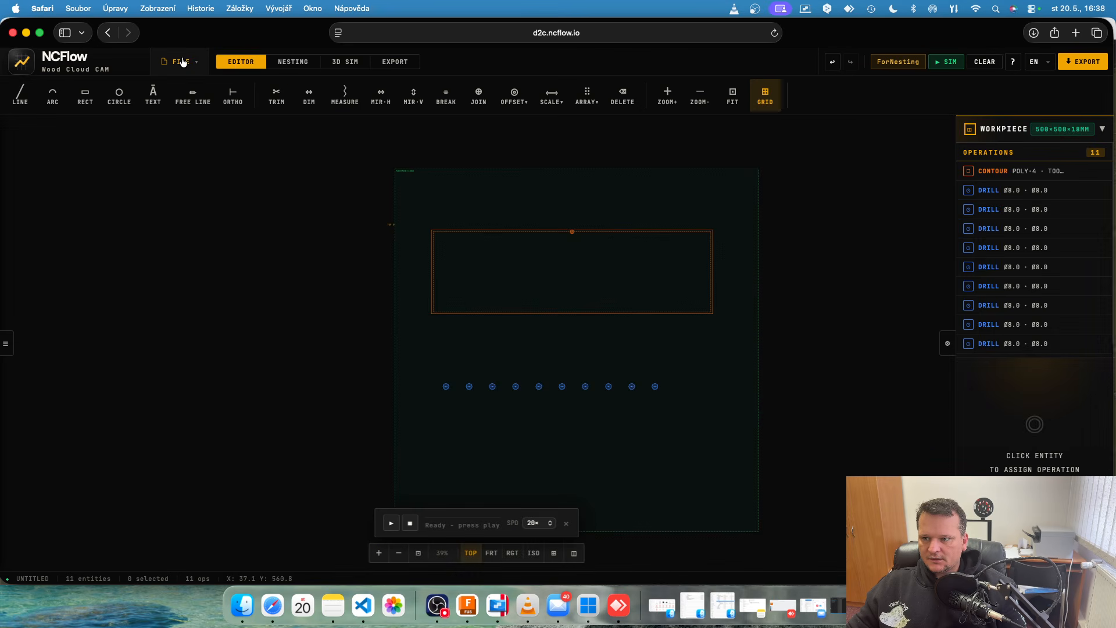
# Step: Start a new blank file and switch to the nesting workspace
pyautogui.click(179, 61)
pyautogui.click(187, 88)
pyautogui.click(294, 63)
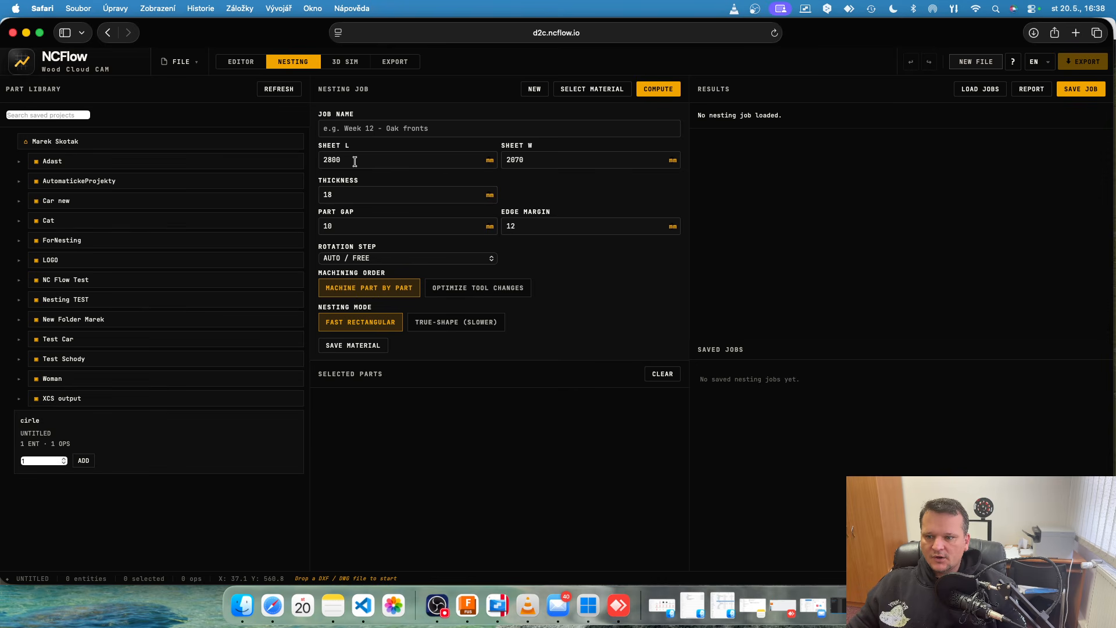
pyautogui.moveTo(355, 162); pyautogui.dragTo(320, 161)
pyautogui.moveTo(541, 158); pyautogui.dragTo(479, 158)
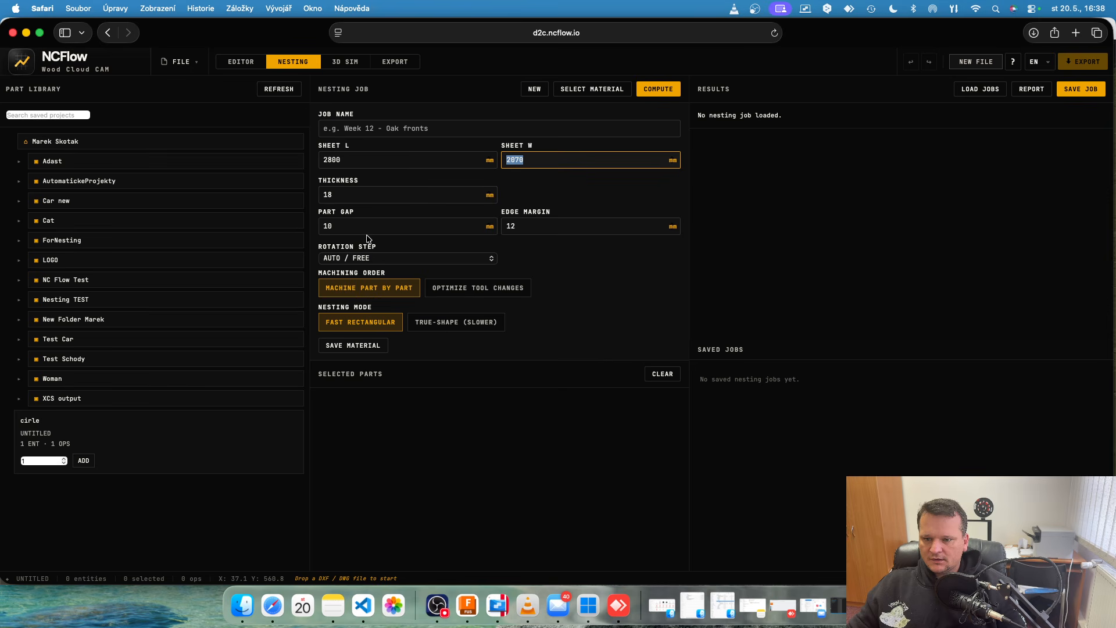
pyautogui.moveTo(399, 229); pyautogui.dragTo(297, 232)
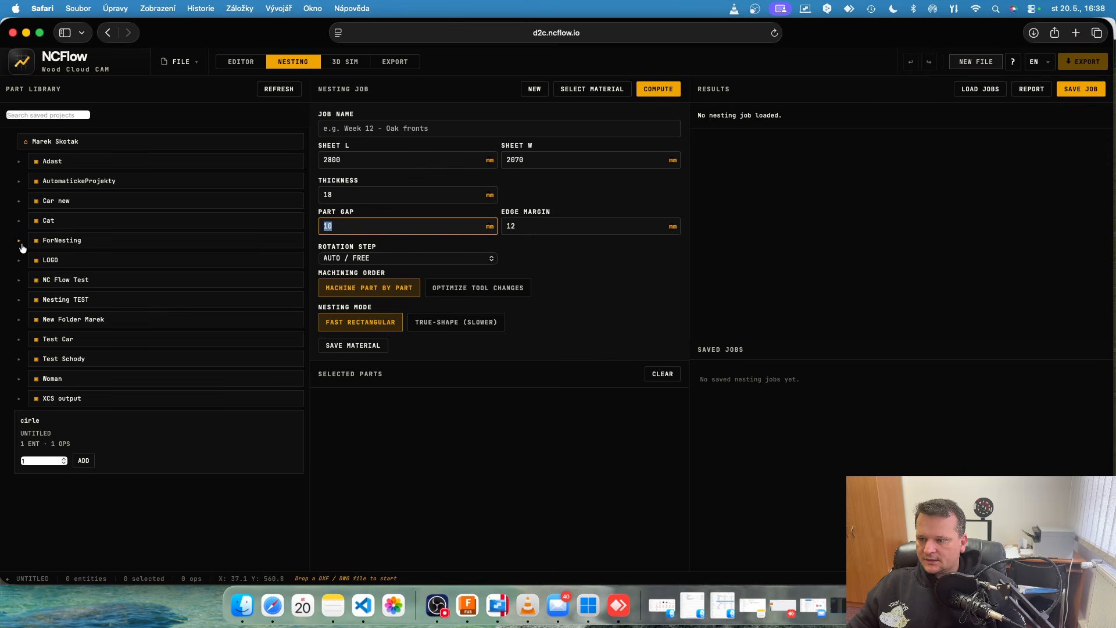
# Step: Add 50 copies of the ForNesting part from the NC Flow Test folder to the nesting job
pyautogui.click(19, 281)
pyautogui.scroll(-1, 56, 395)
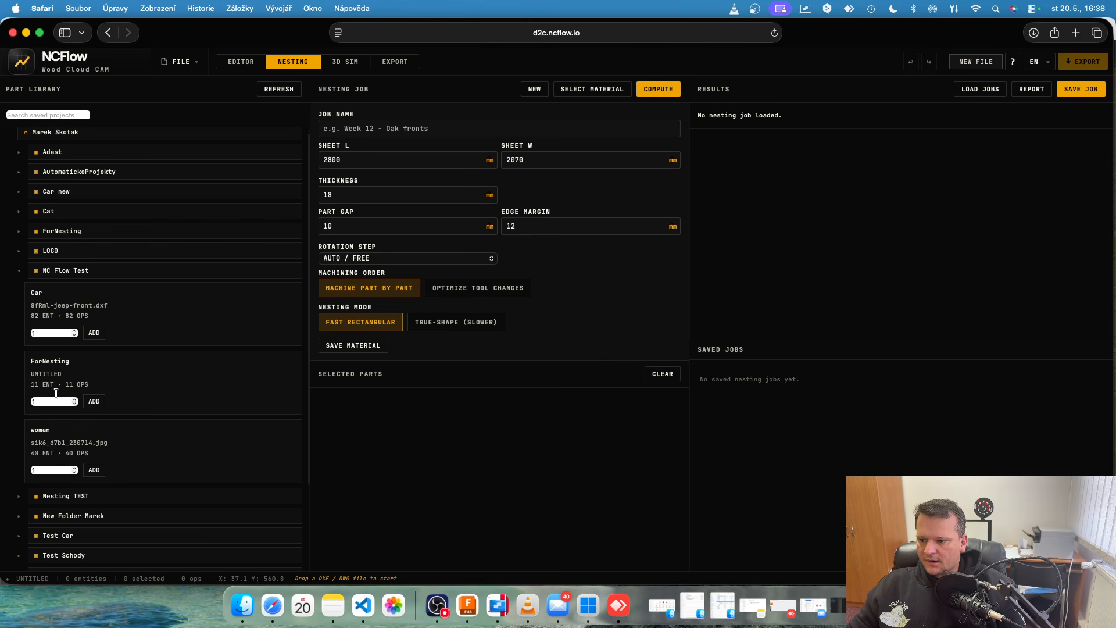
pyautogui.scroll(-1, 53, 434)
pyautogui.click(50, 401)
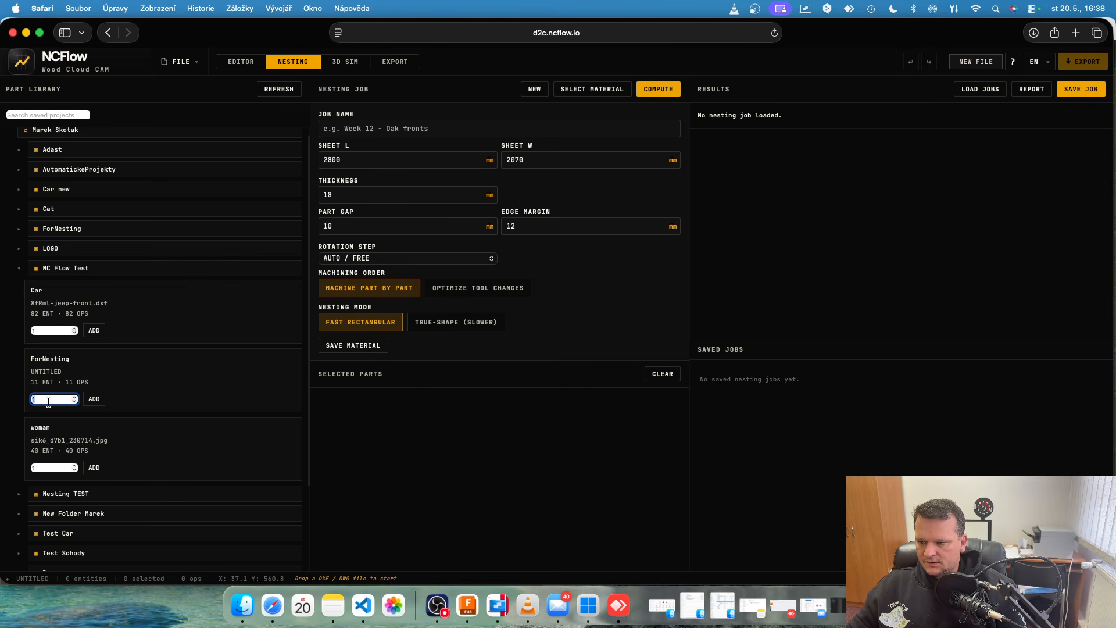
pyautogui.write('50')
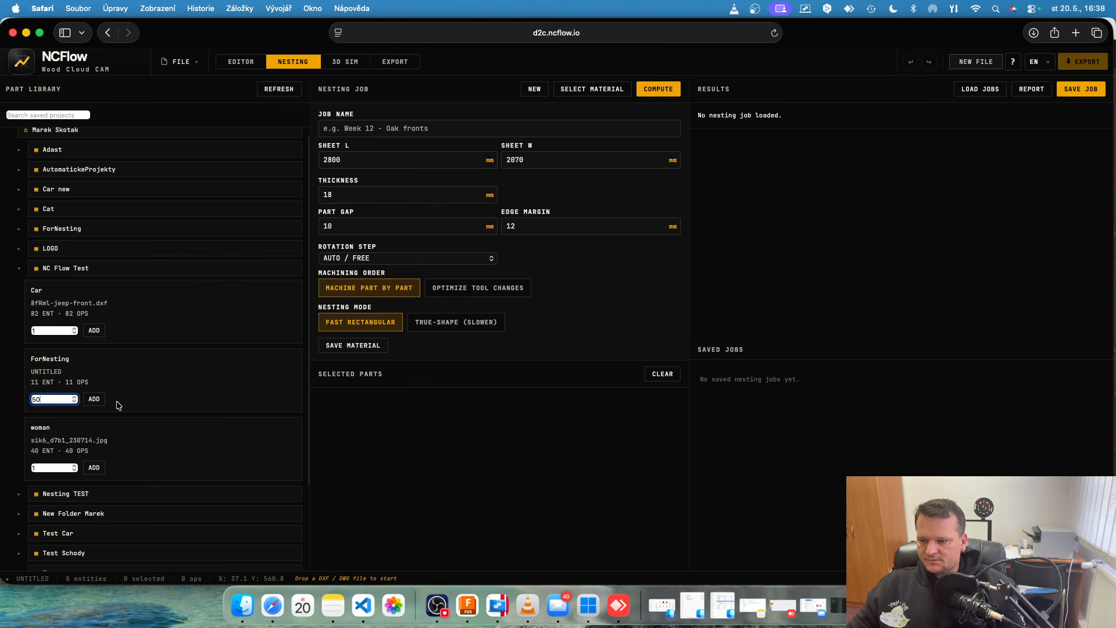
pyautogui.click(93, 399)
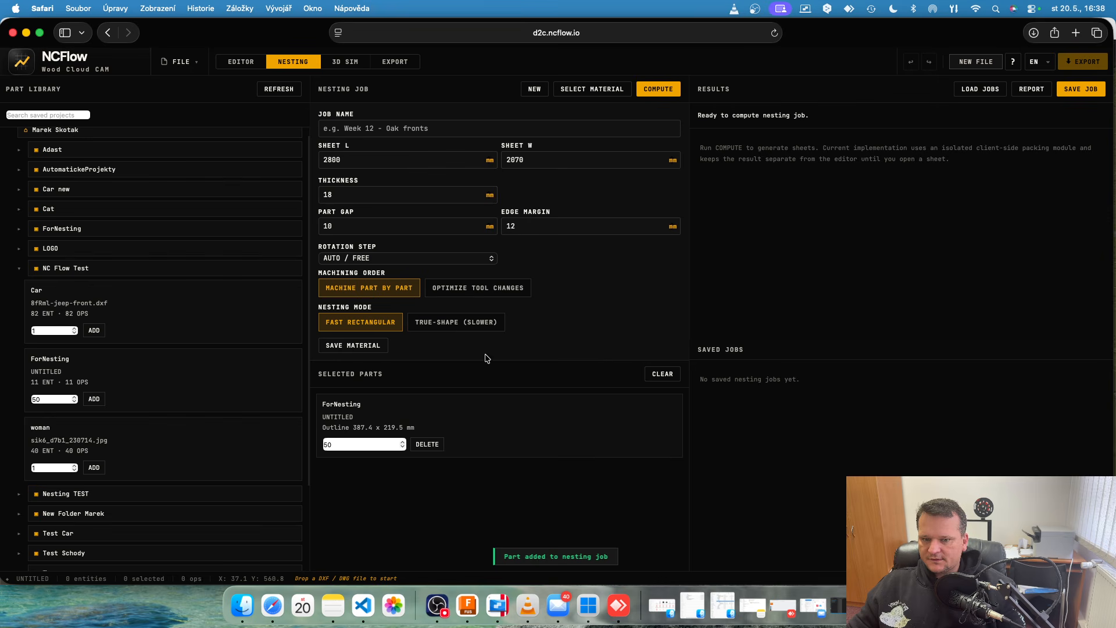
# Step: Set the machining order to Optimize Tool Changes and compute the nesting of the ForNesting part
pyautogui.click(461, 294)
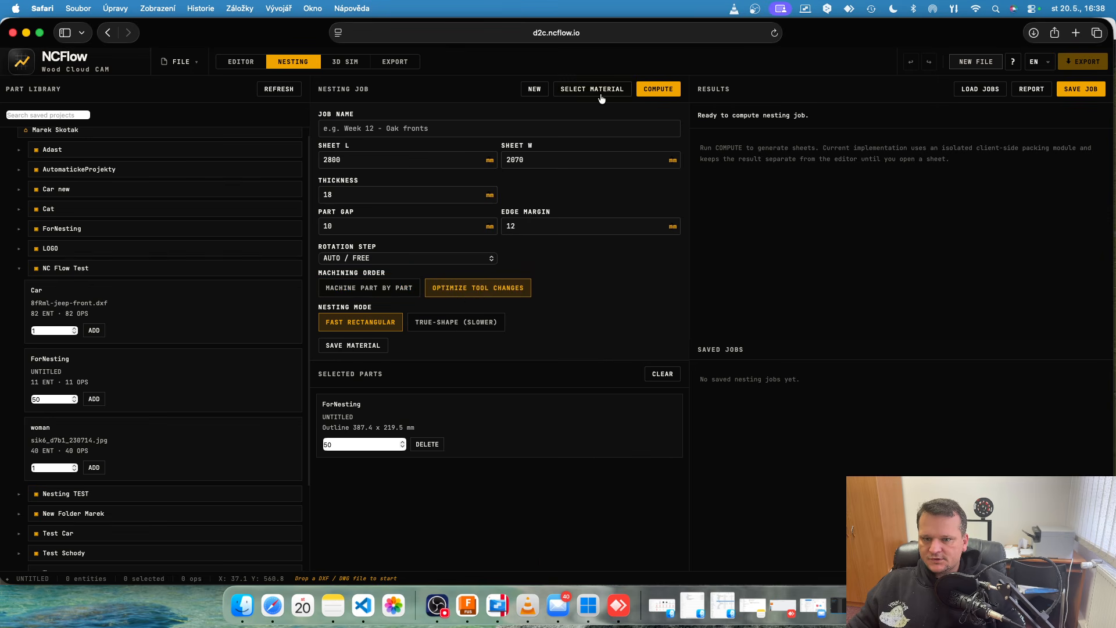
pyautogui.click(659, 89)
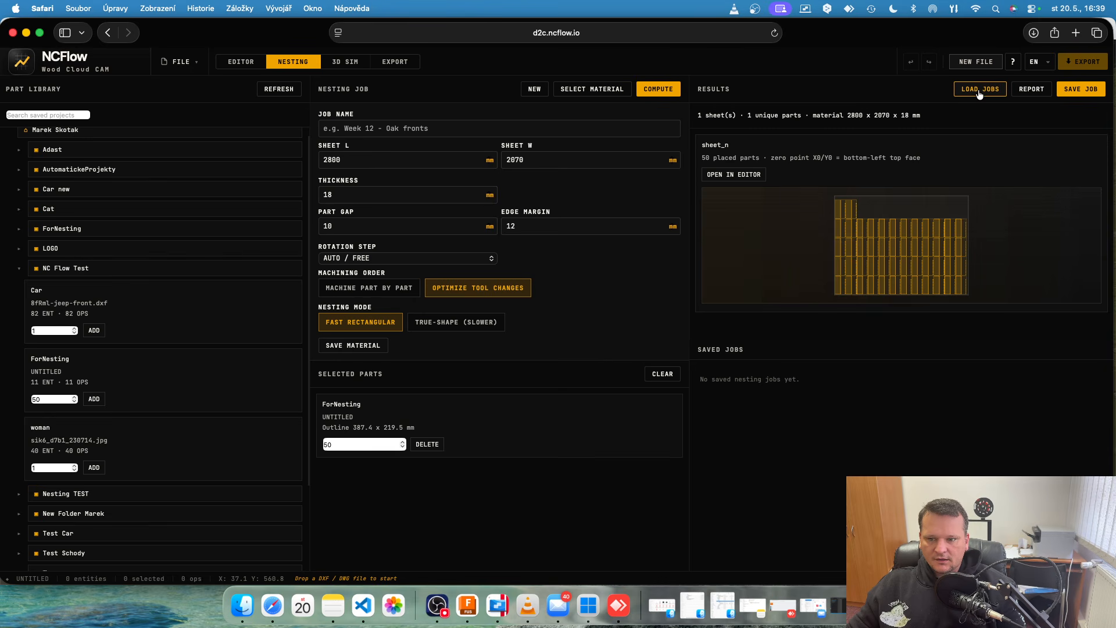
# Step: Start a new nesting job and add 6 copies of the Car part and 50 copies of the ForNesting part
pyautogui.click(535, 89)
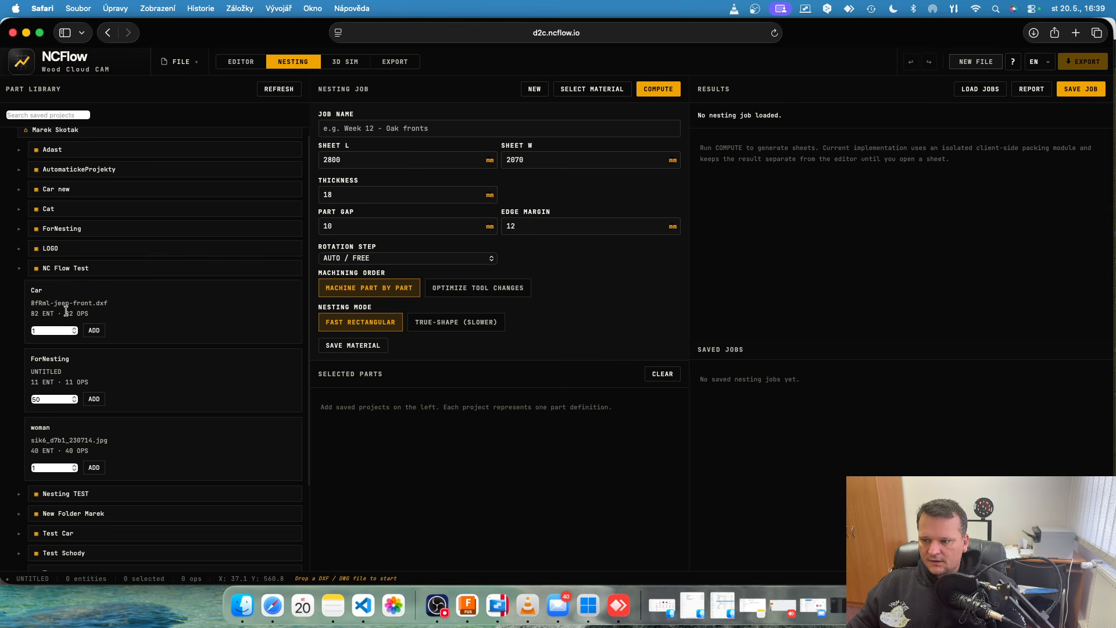
pyautogui.click(43, 330)
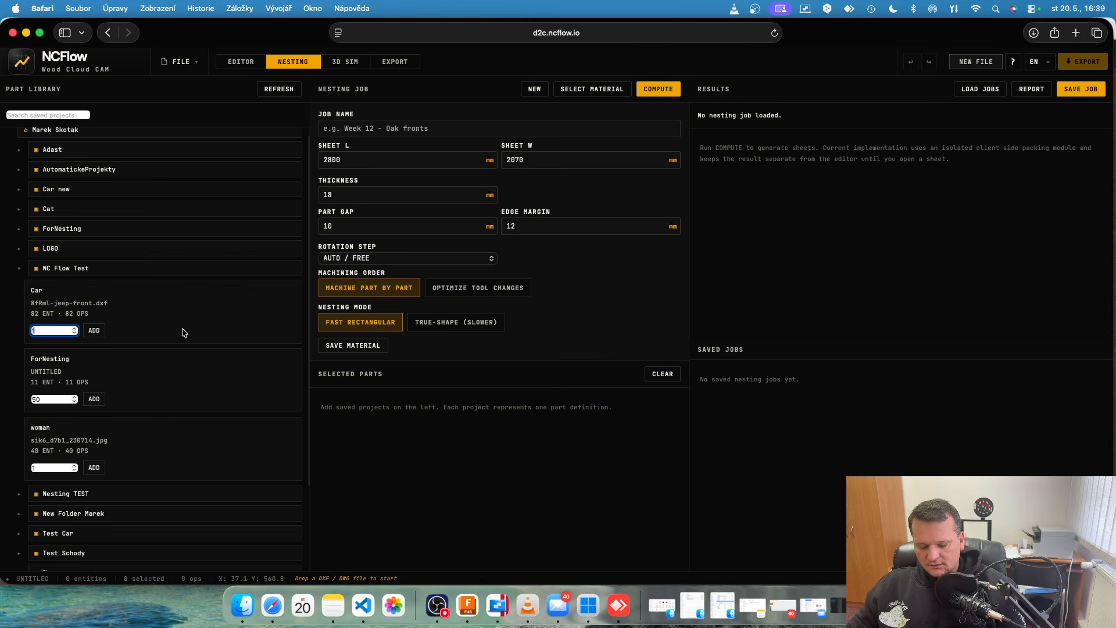
pyautogui.write('6')
pyautogui.click(91, 362)
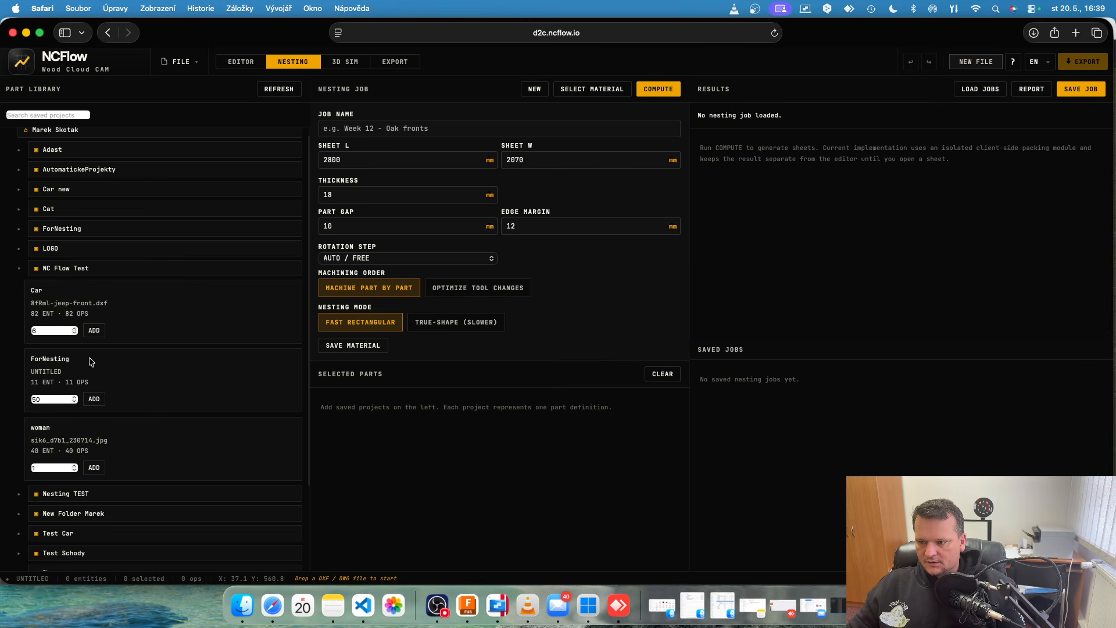
pyautogui.click(93, 399)
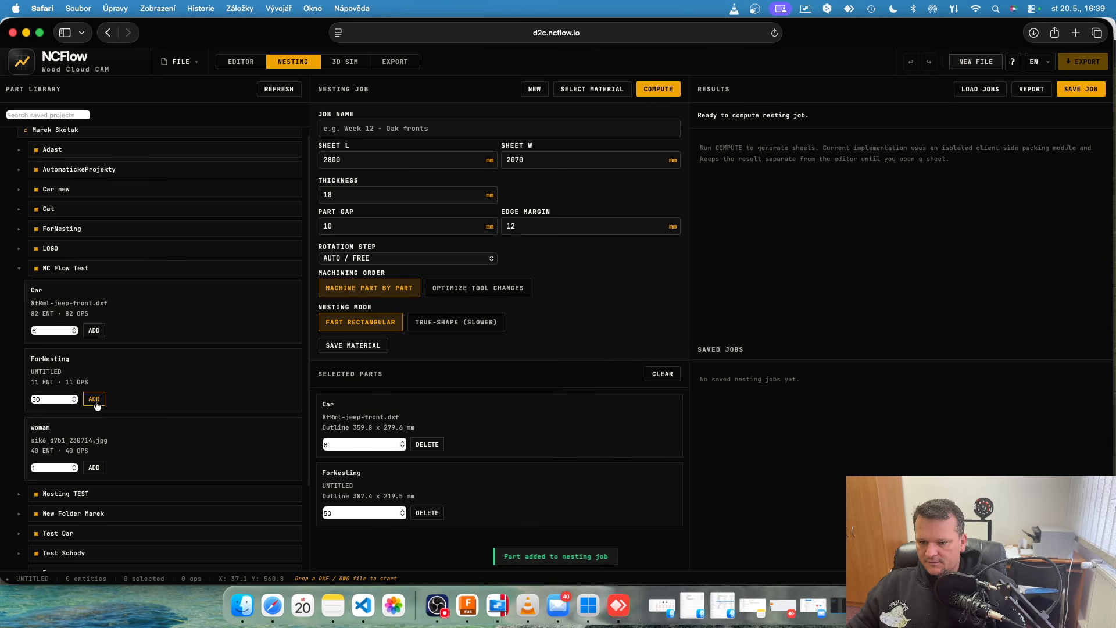
# Step: Set the machining order to Optimize Tool Changes and compute the combined nesting of the Car and ForNesting parts
pyautogui.click(461, 286)
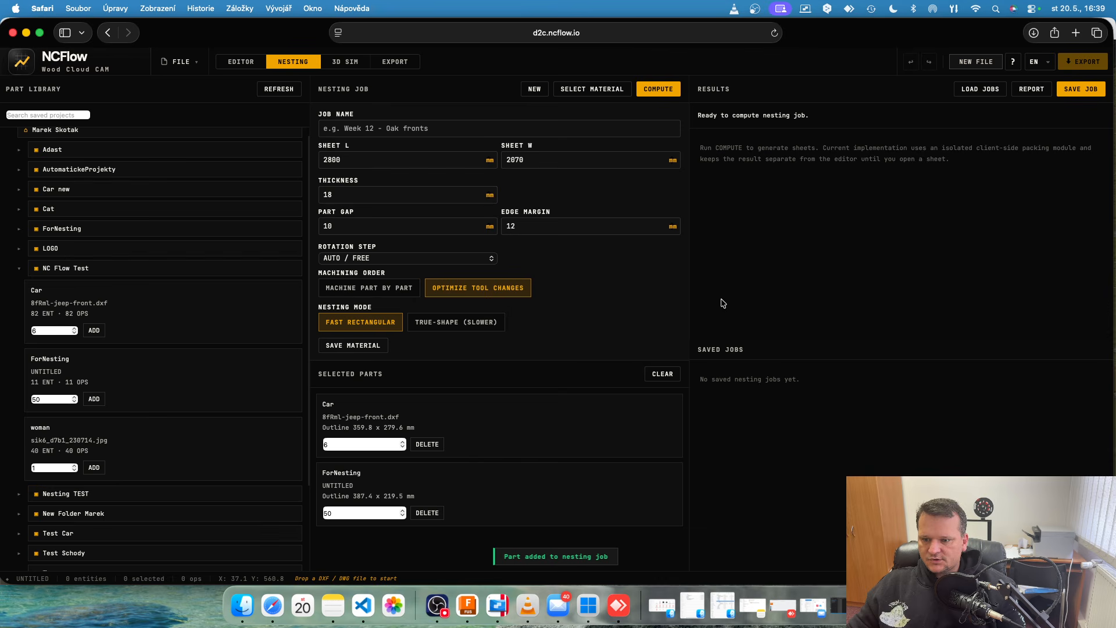
pyautogui.click(657, 93)
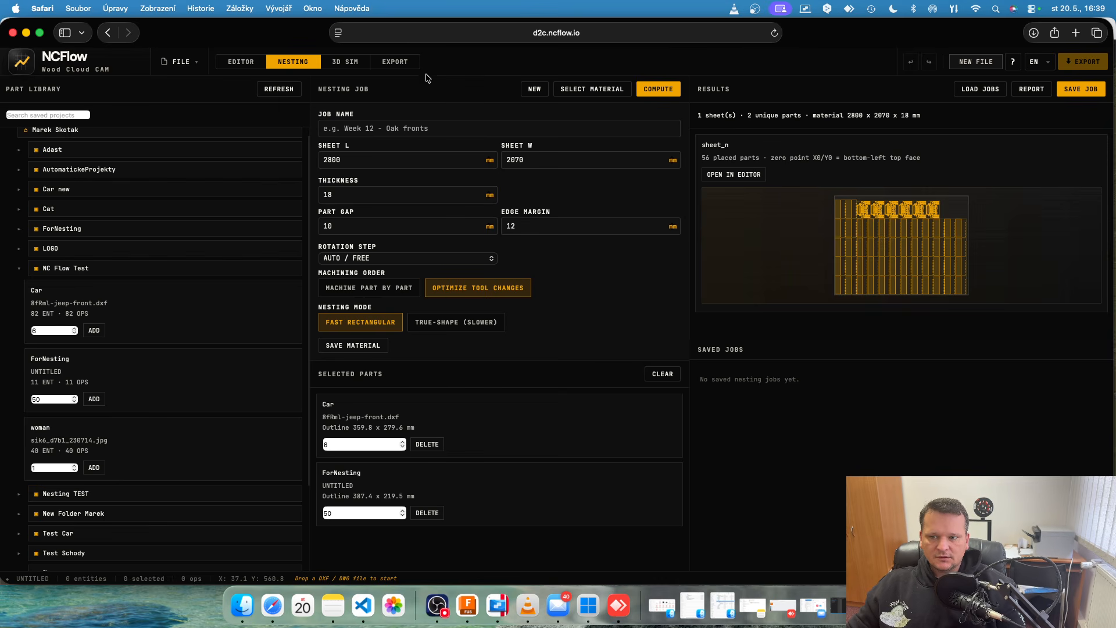
# Step: Name the nesting job NestingTest and save it
pyautogui.click(1076, 95)
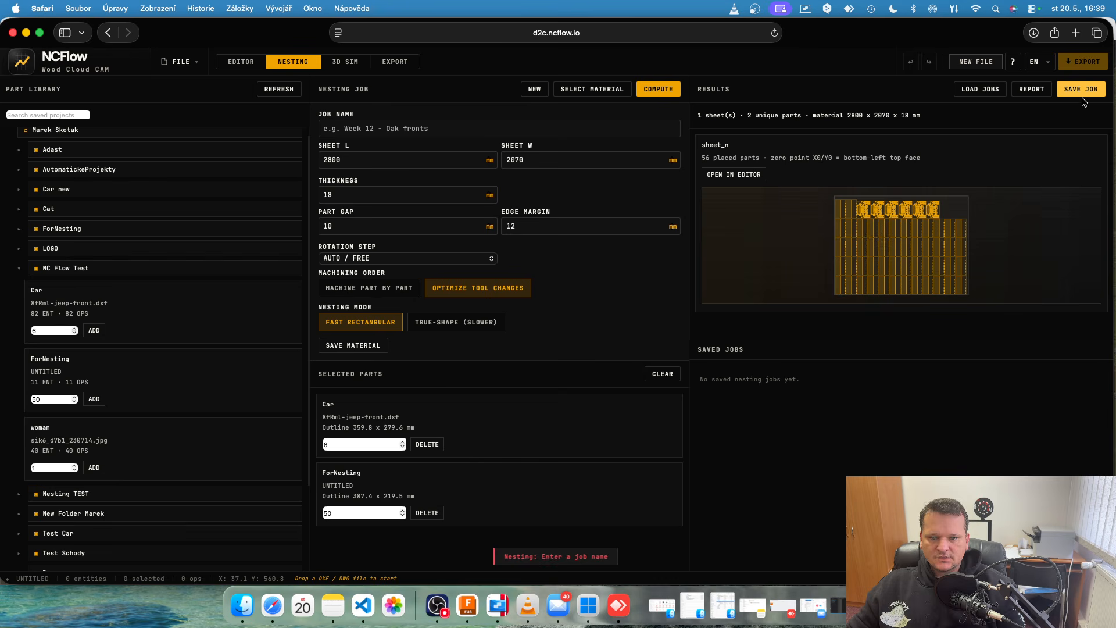
pyautogui.click(376, 127)
pyautogui.write('Nestin')
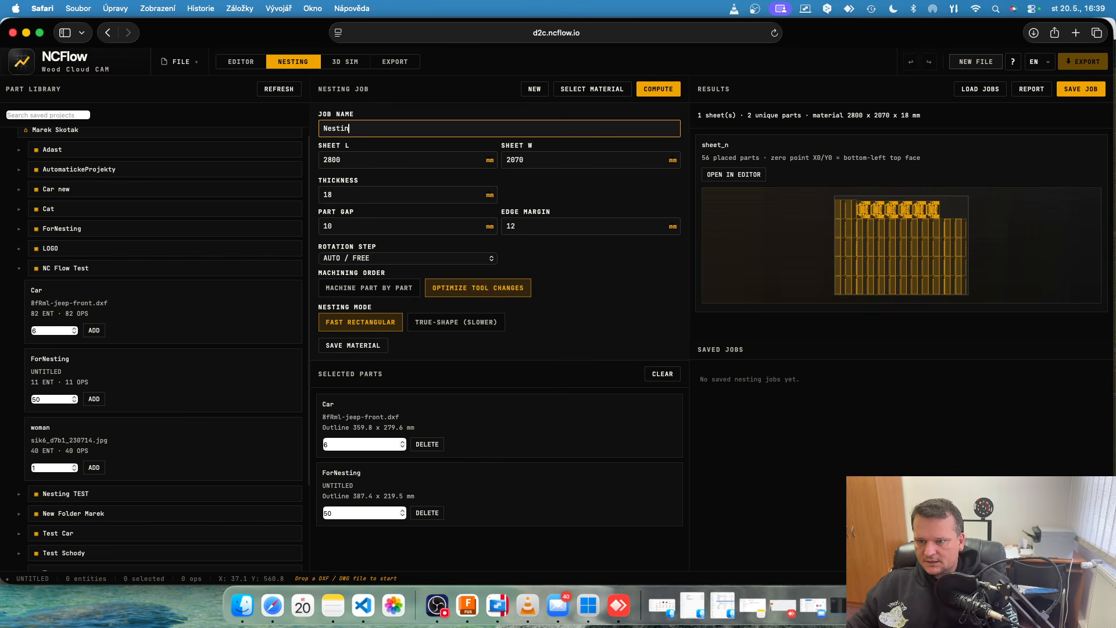
pyautogui.write('gTest')
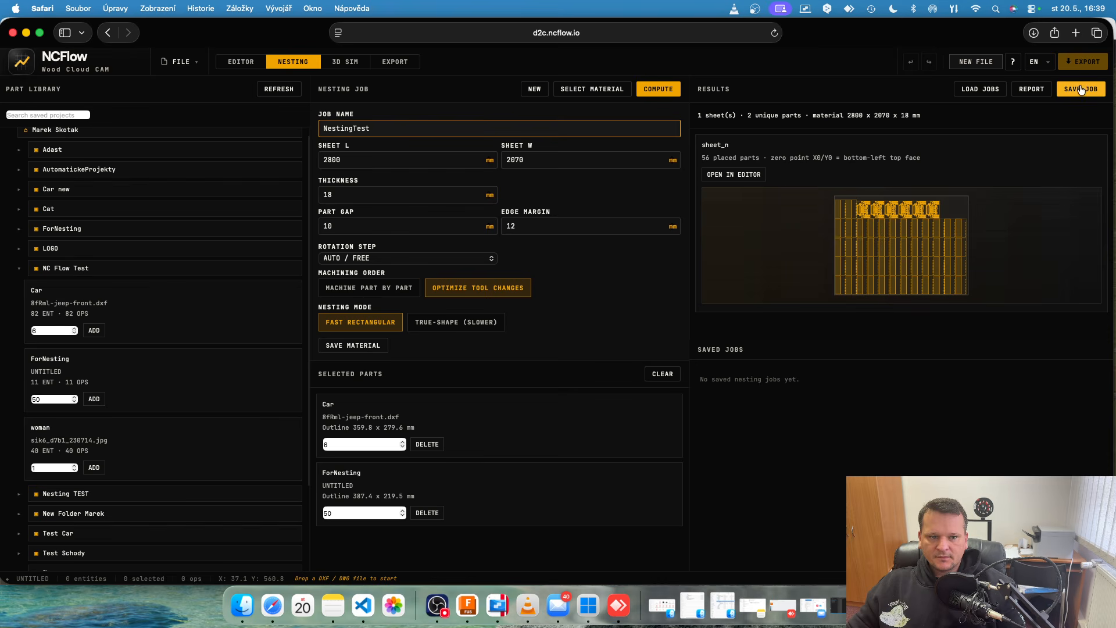
pyautogui.click(1081, 89)
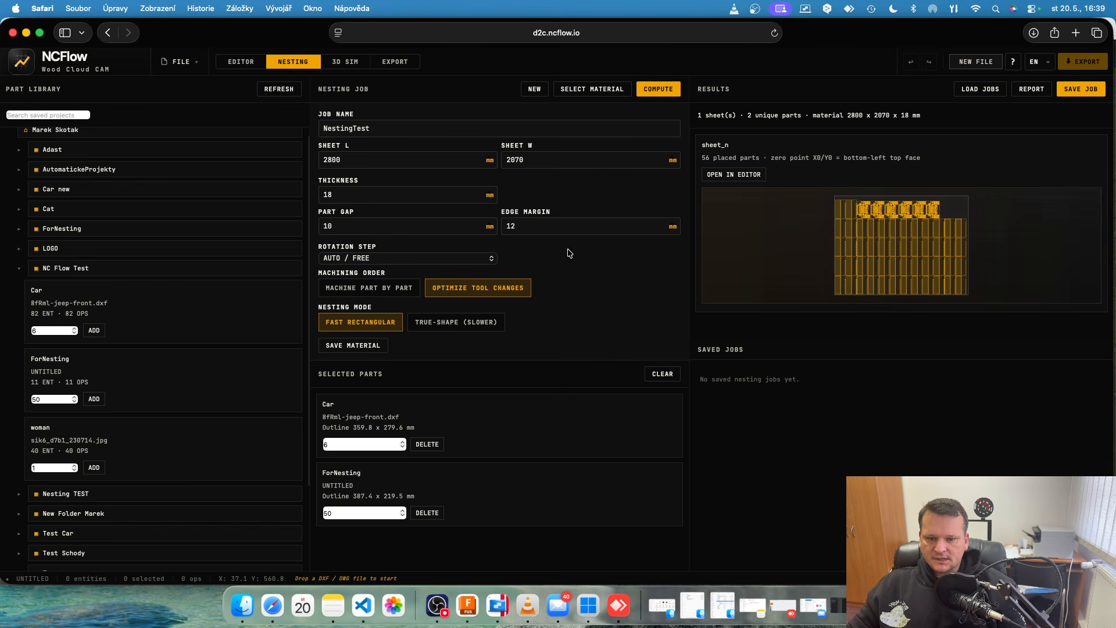
# Step: Open the export workspace for the nested sheet and review its manufacturing report, including the machining mix and operation list
pyautogui.click(403, 65)
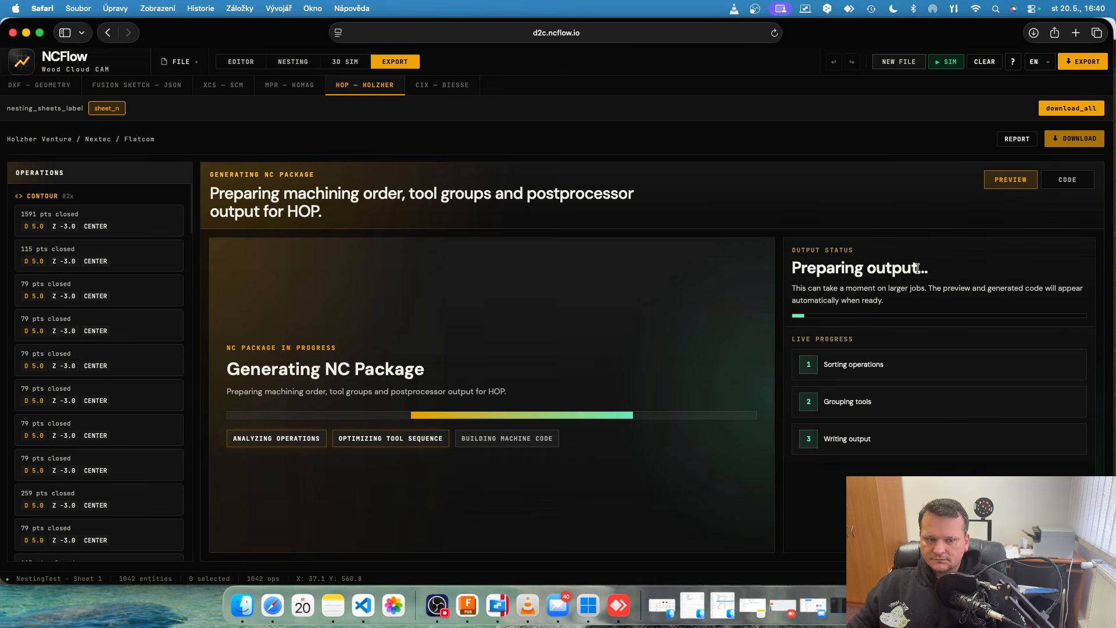
pyautogui.click(1017, 139)
pyautogui.scroll(-15, 407, 254)
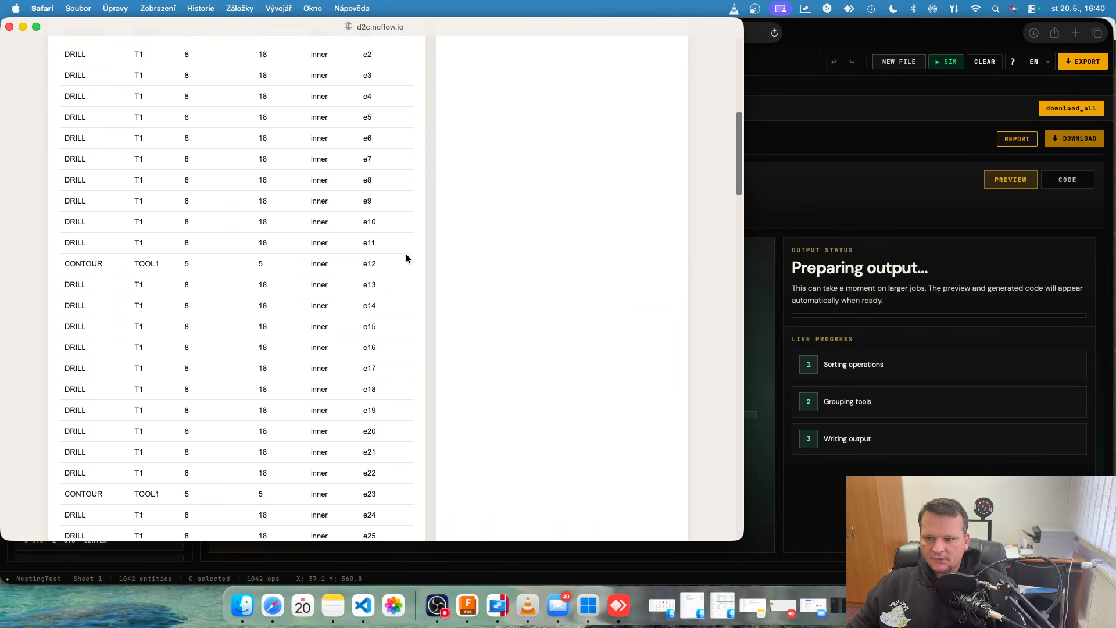
pyautogui.scroll(5, 305, 261)
pyautogui.scroll(10, 305, 260)
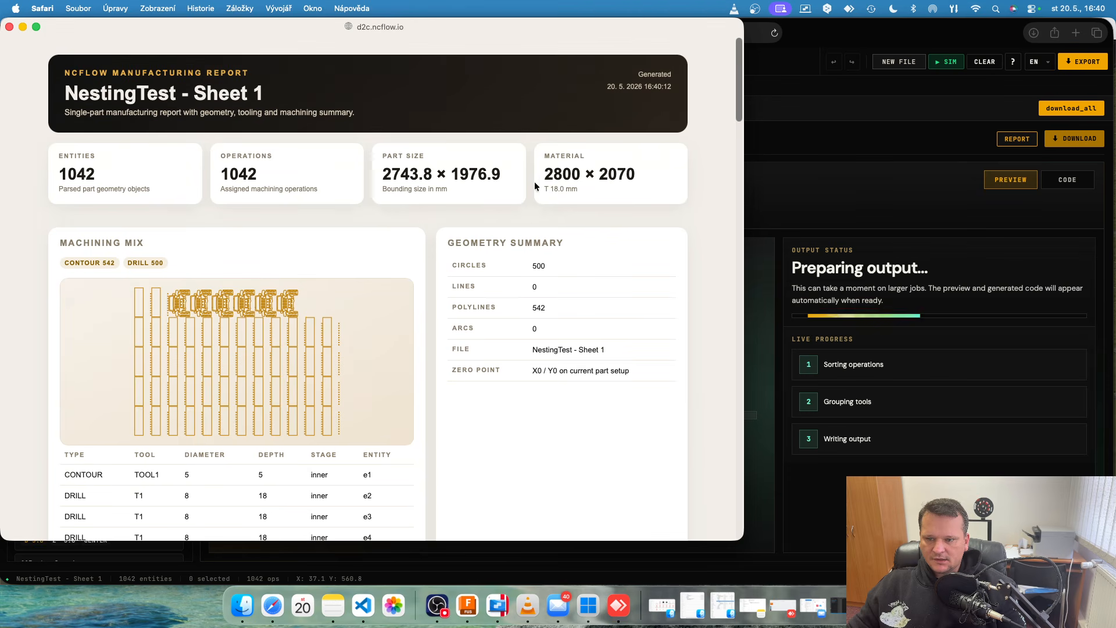
pyautogui.click(10, 27)
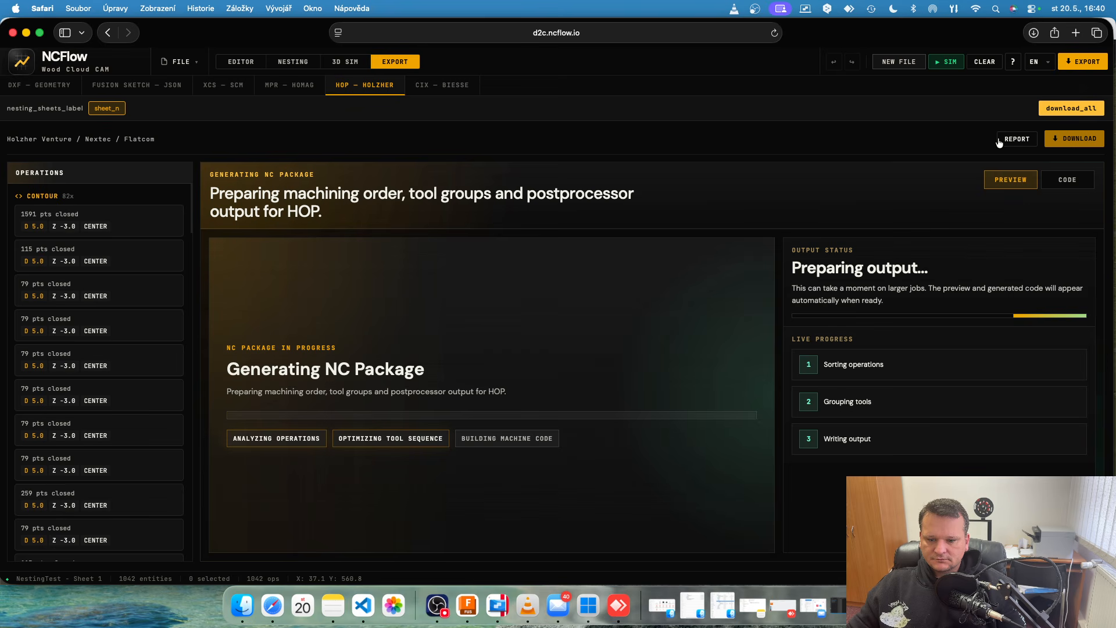
pyautogui.click(437, 605)
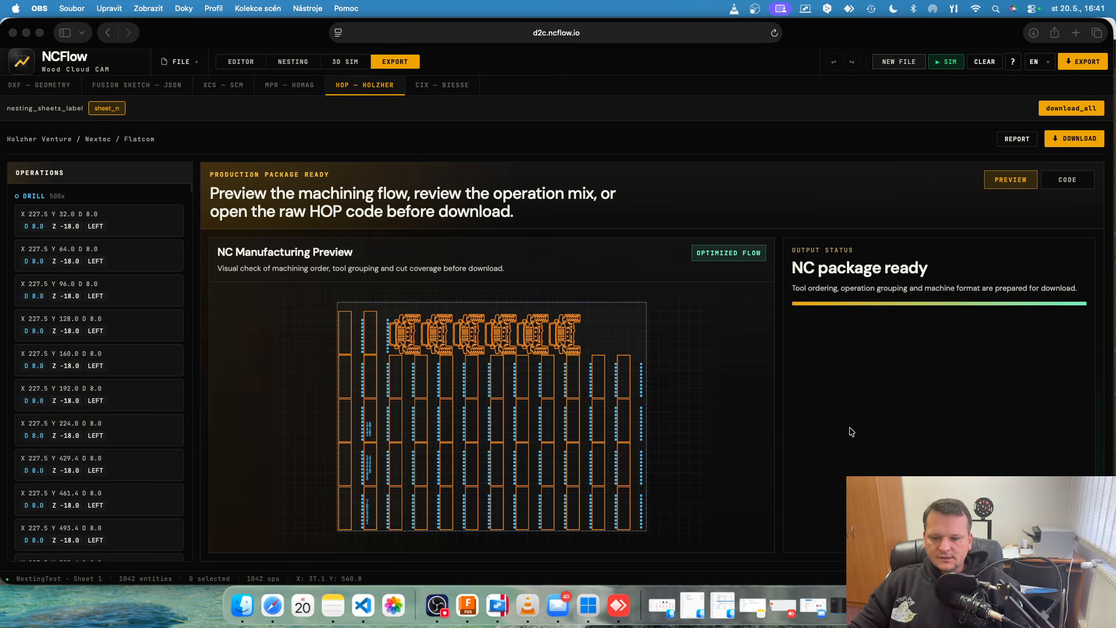
pyautogui.click(852, 432)
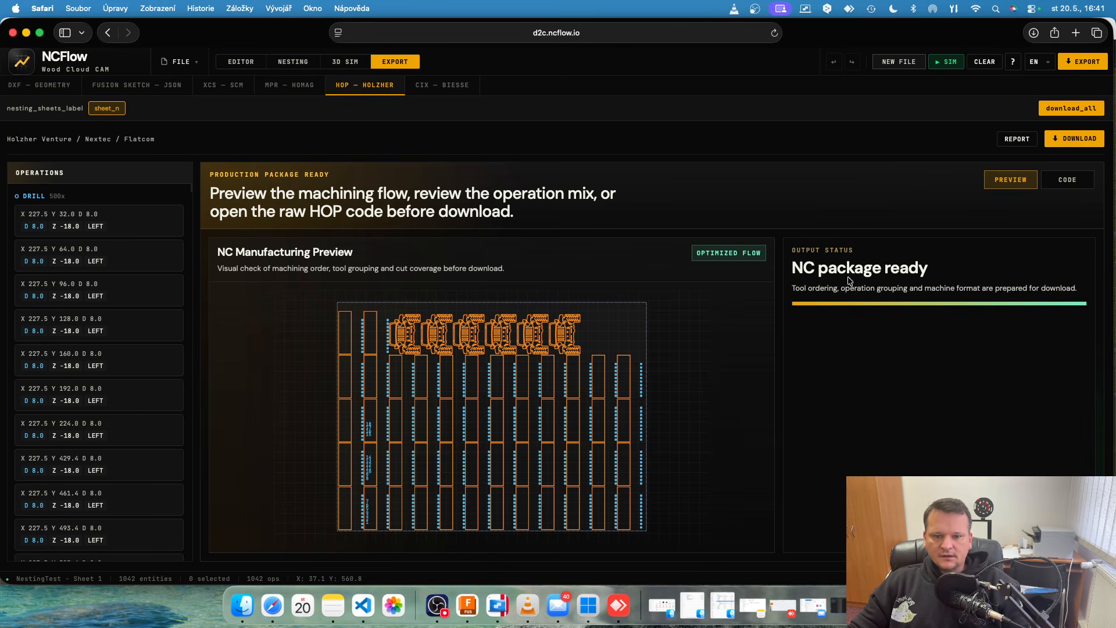
# Step: Start downloading all nested sheets in HOP – Holzher format, check the machine code view and return to the editor
pyautogui.click(1082, 110)
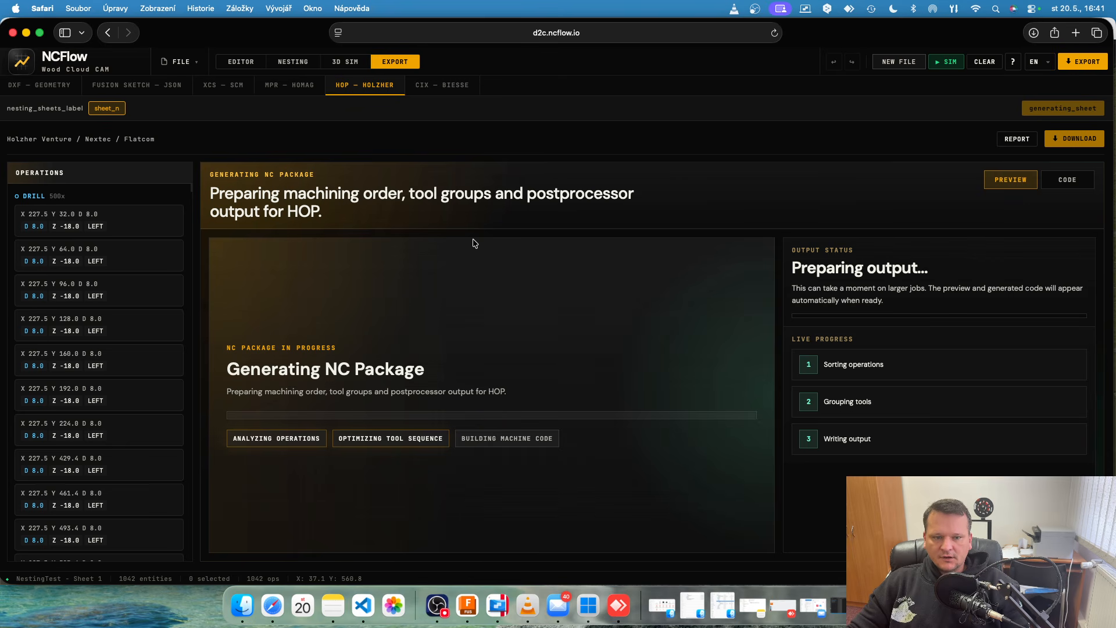
pyautogui.click(1073, 181)
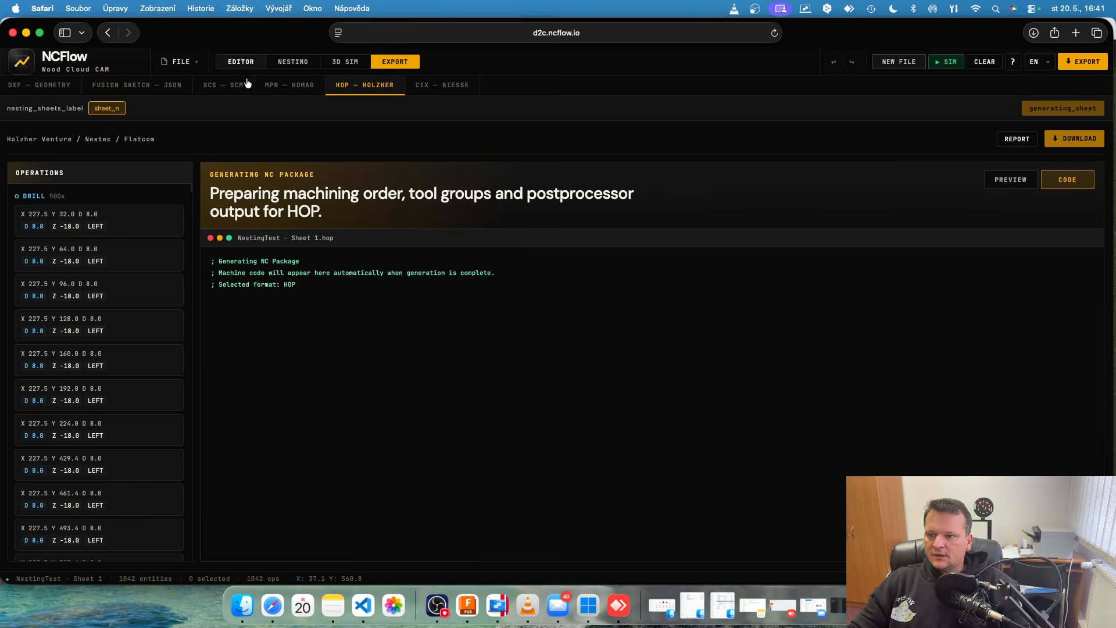
pyautogui.click(242, 62)
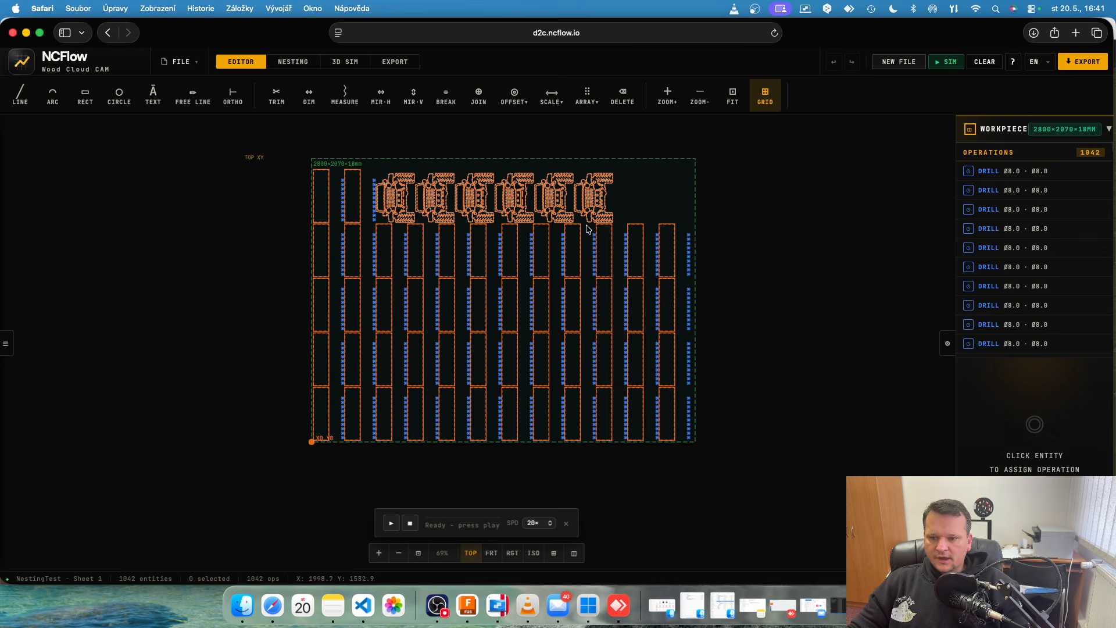